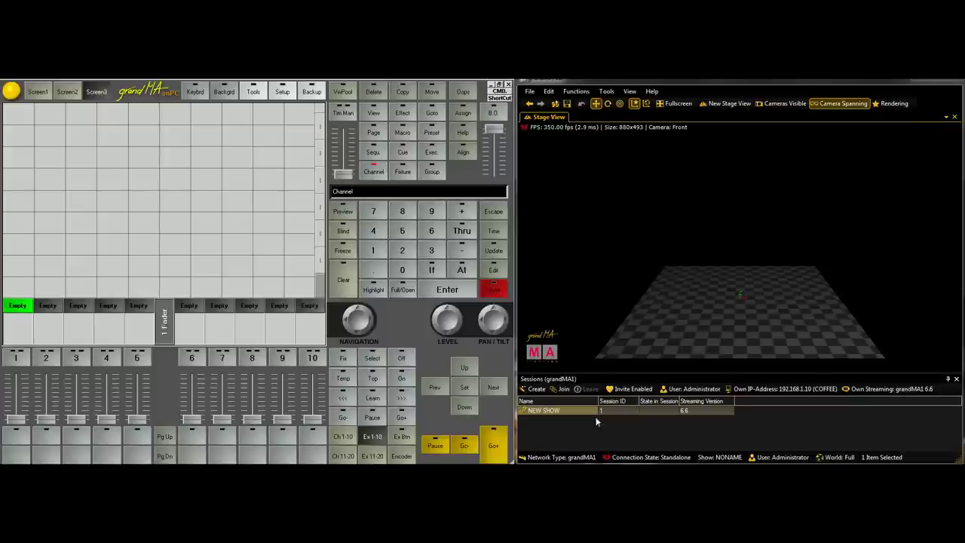
# Open the MA Network consoles window from the Tools options
pyautogui.click(278, 94)
pyautogui.click(257, 90)
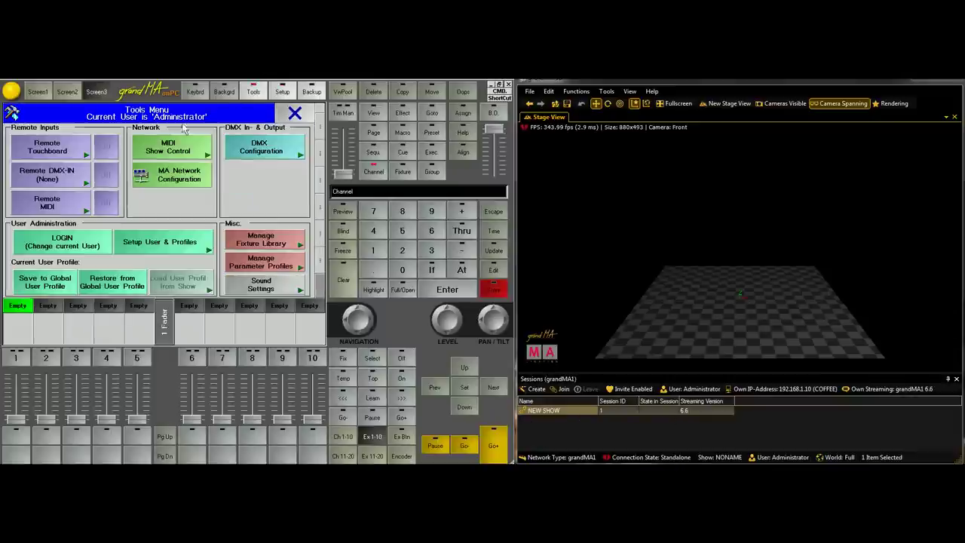
pyautogui.click(182, 178)
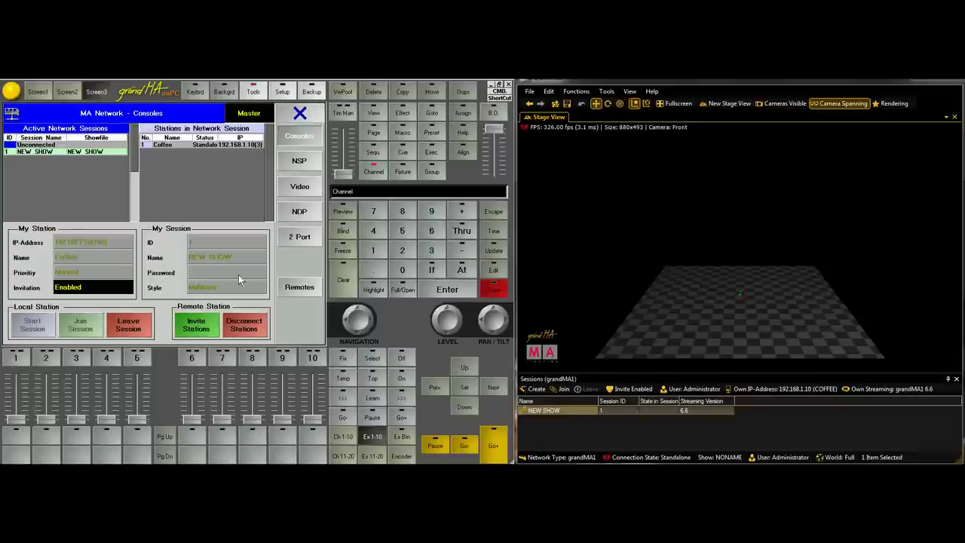
# Leave the current session, start a new one as Master, and select NEW SHOW in grandMA 3D
pyautogui.click(128, 324)
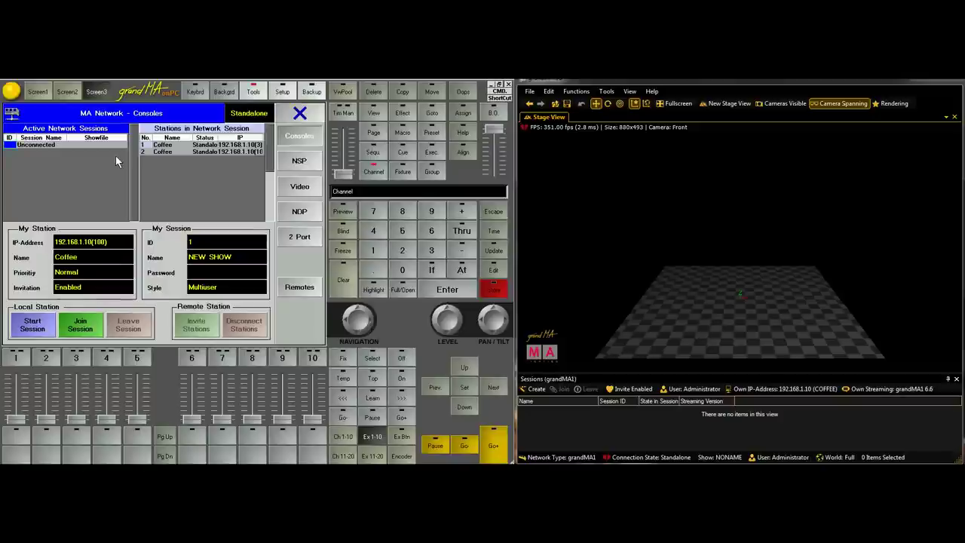
pyautogui.click(32, 324)
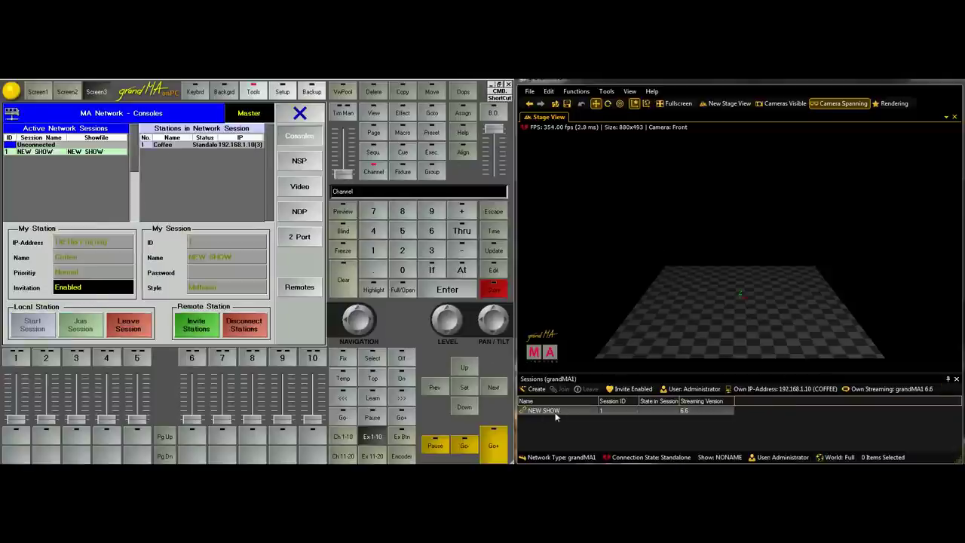
pyautogui.click(558, 411)
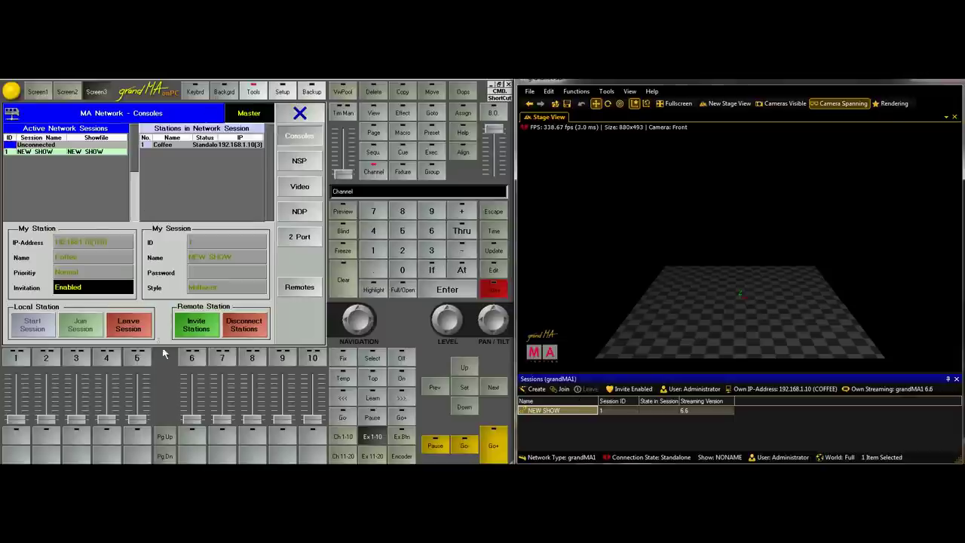
# Leave the running session to go standalone and rename the session ConsoleTraining
pyautogui.click(140, 333)
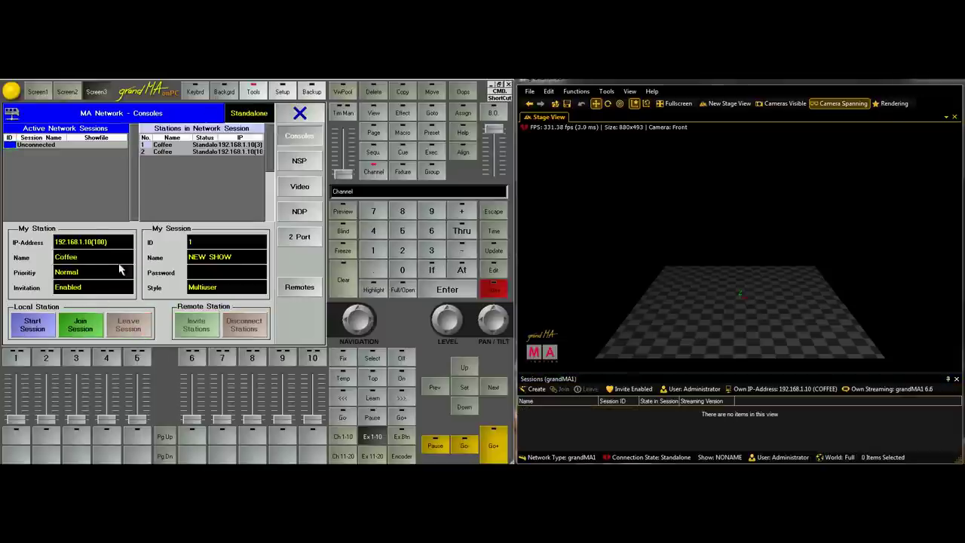
pyautogui.click(233, 257)
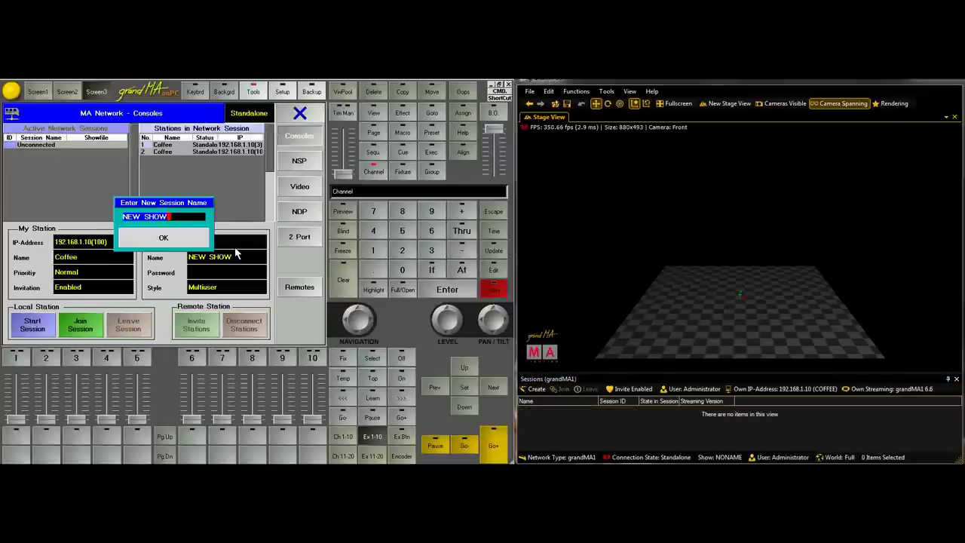
pyautogui.press('BackSpace')
pyautogui.write('ConsoleTra')
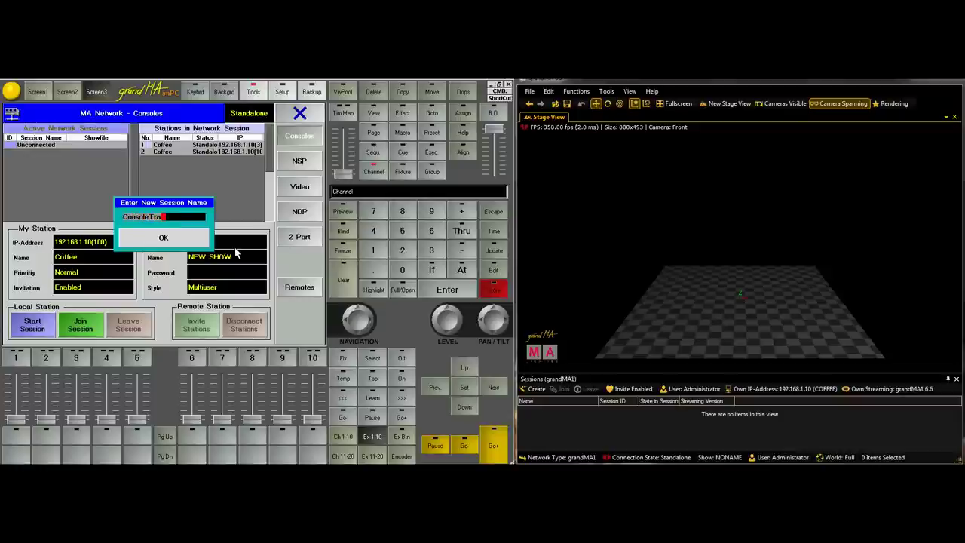
pyautogui.write('ining.co')
pyautogui.press('BackSpace')
pyautogui.press('BackSpace')
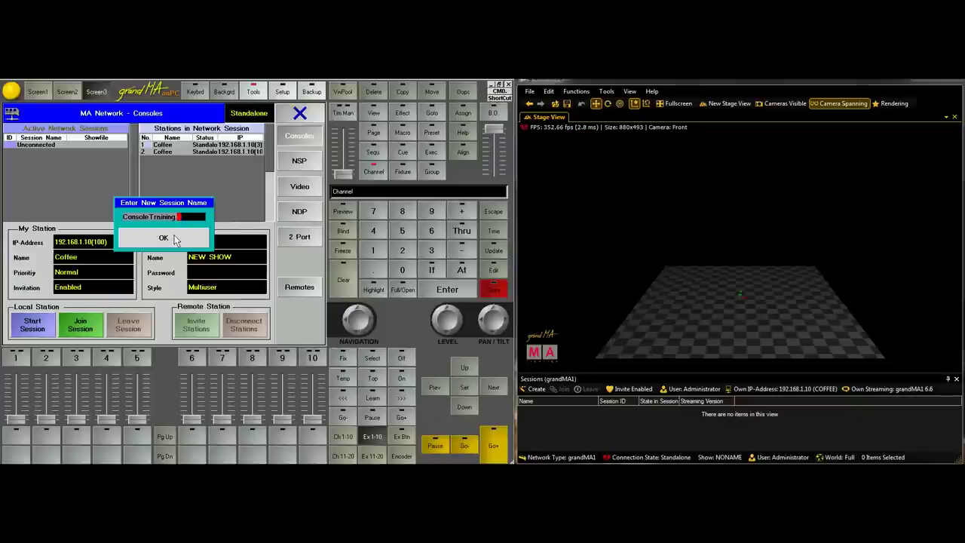
pyautogui.click(164, 237)
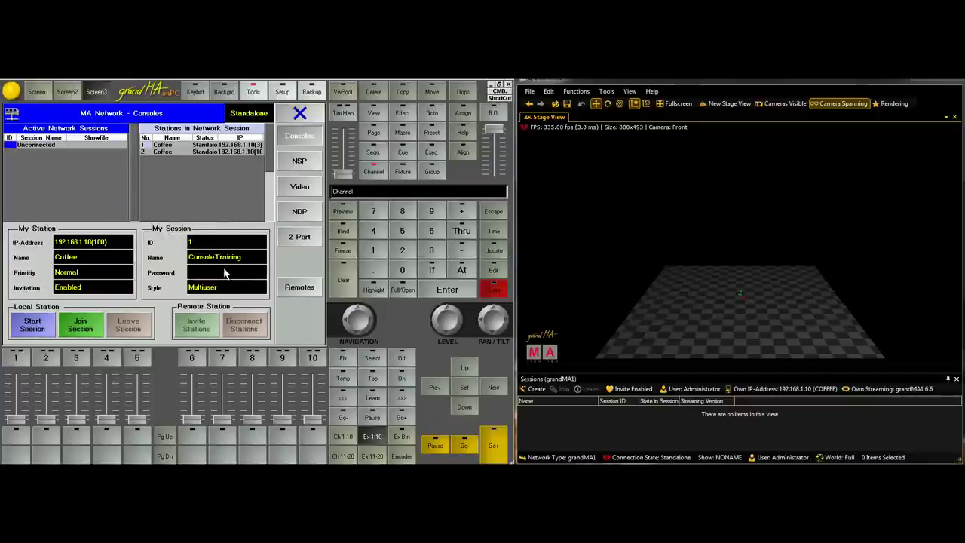
# Protect the ConsoleTraining session with a password
pyautogui.click(226, 275)
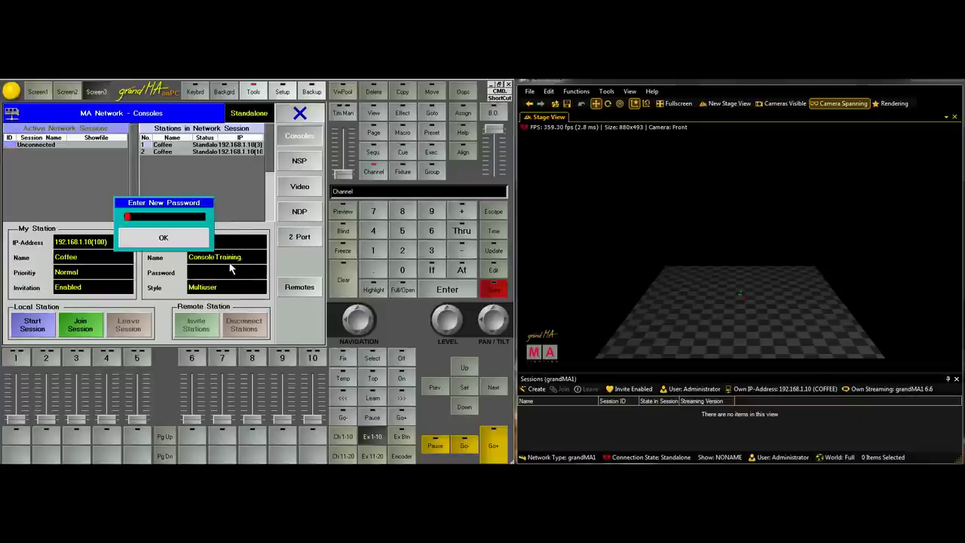
pyautogui.write('1234')
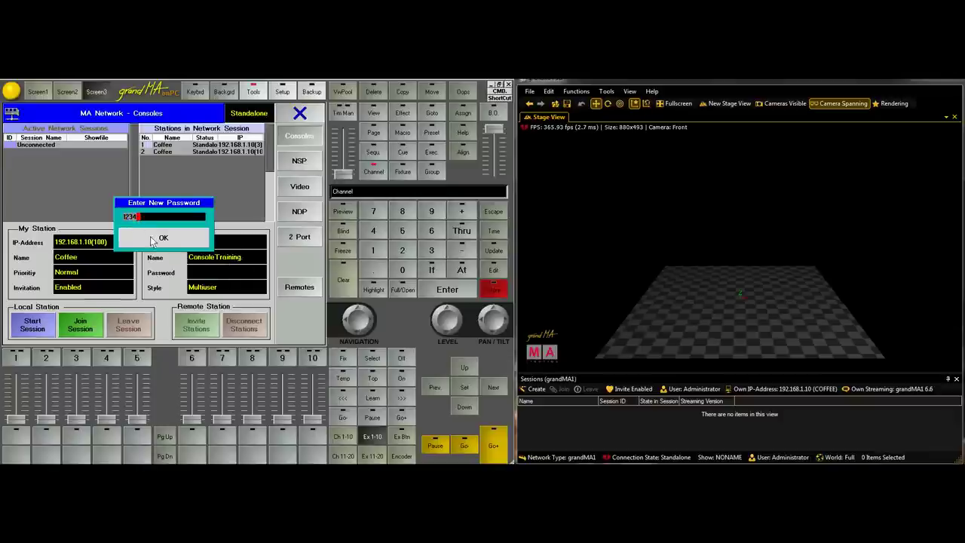
pyautogui.click(154, 239)
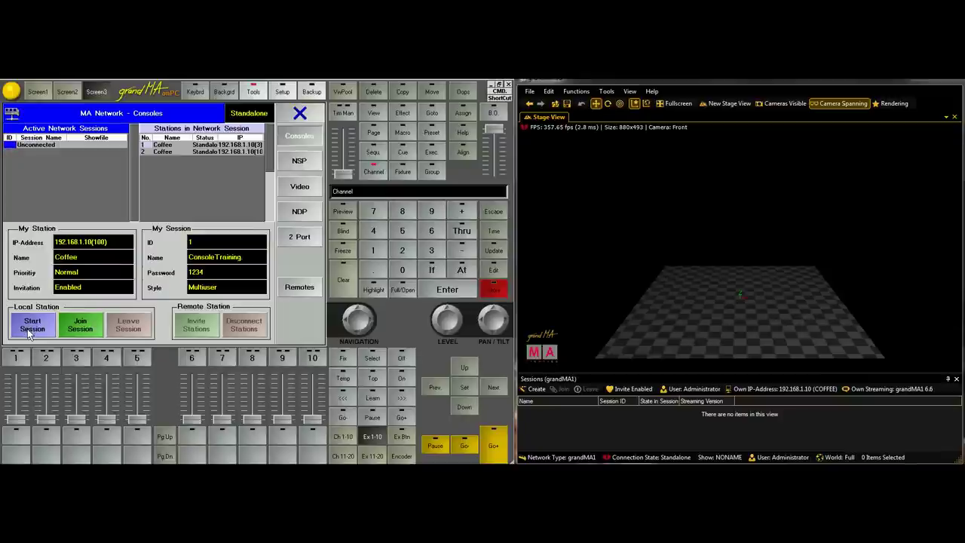
# Start ConsoleTraining as Master and try joining it from grandMA 3D, declining to save the show
pyautogui.click(30, 330)
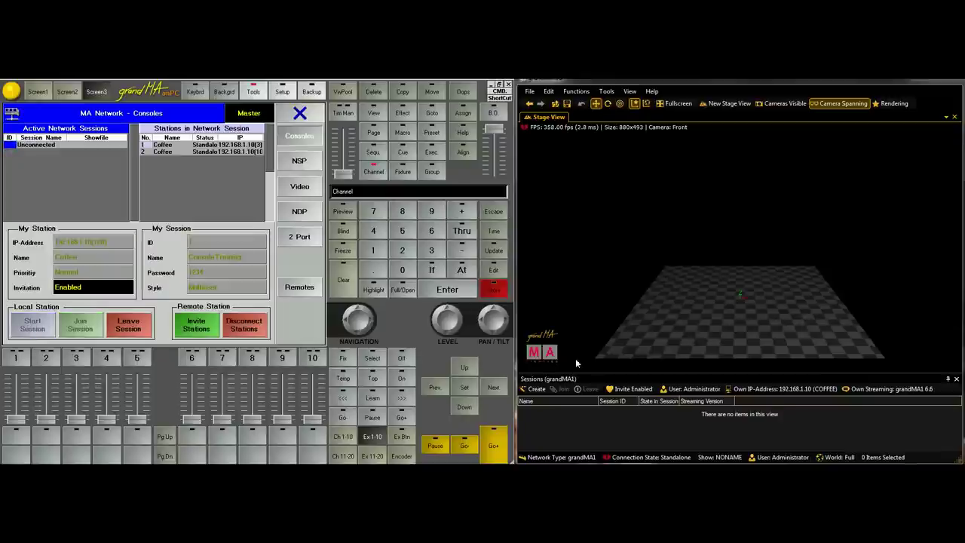
pyautogui.click(571, 410)
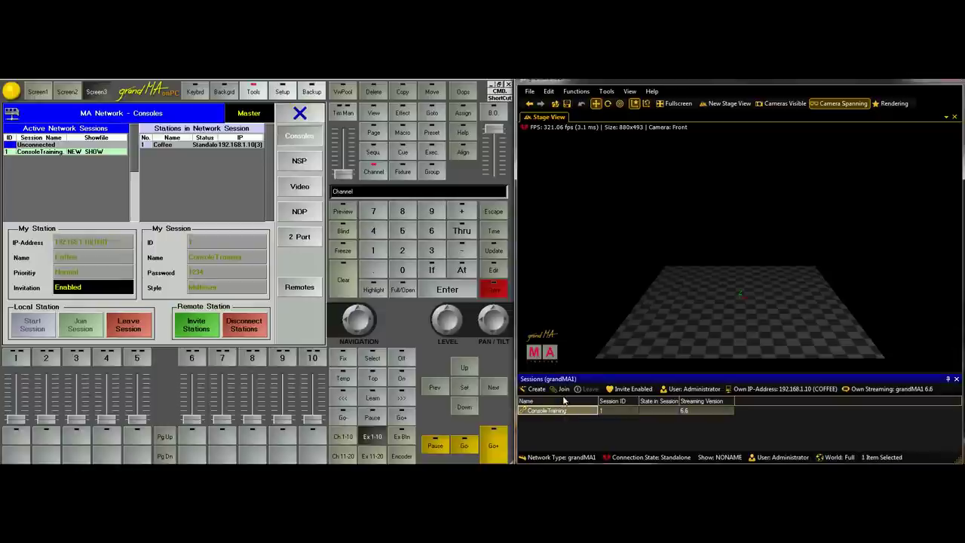
pyautogui.click(561, 389)
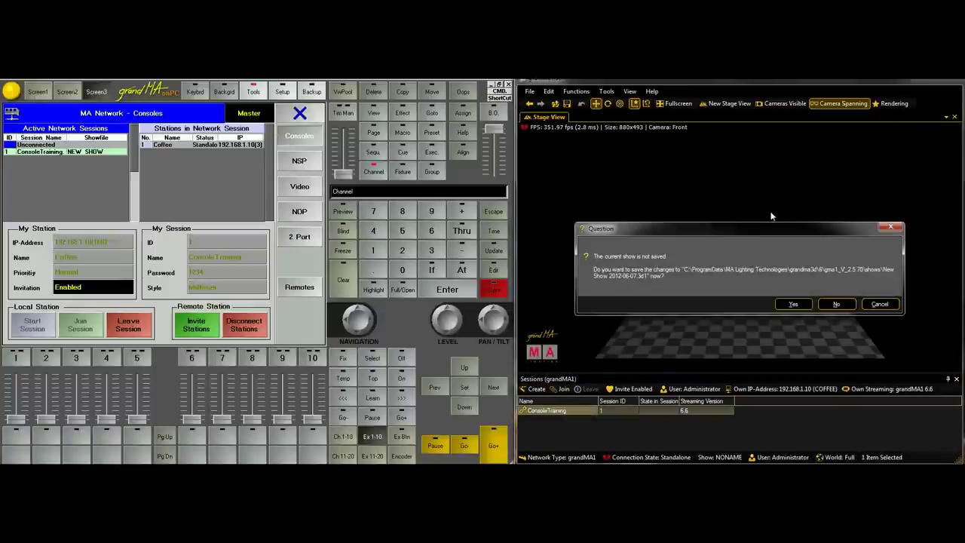
pyautogui.click(835, 304)
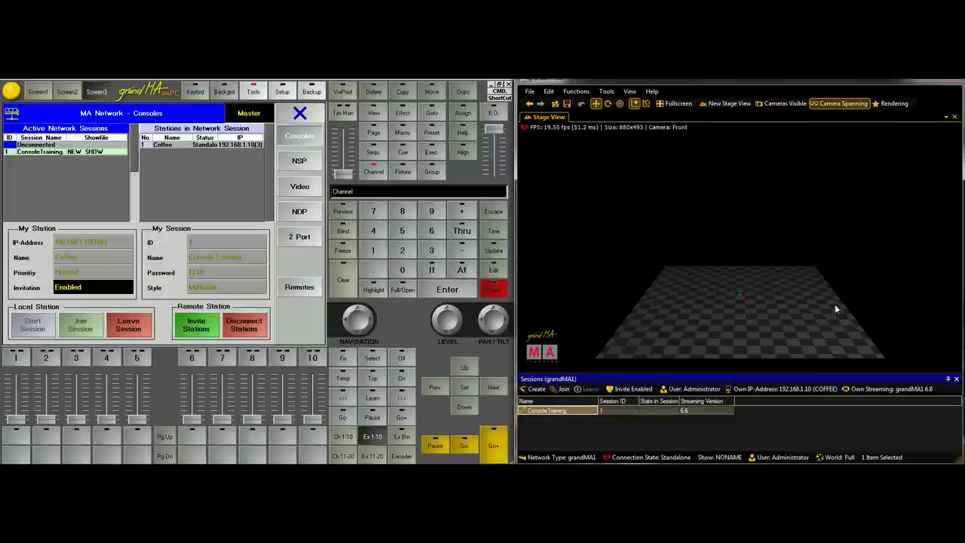
pyautogui.click(562, 389)
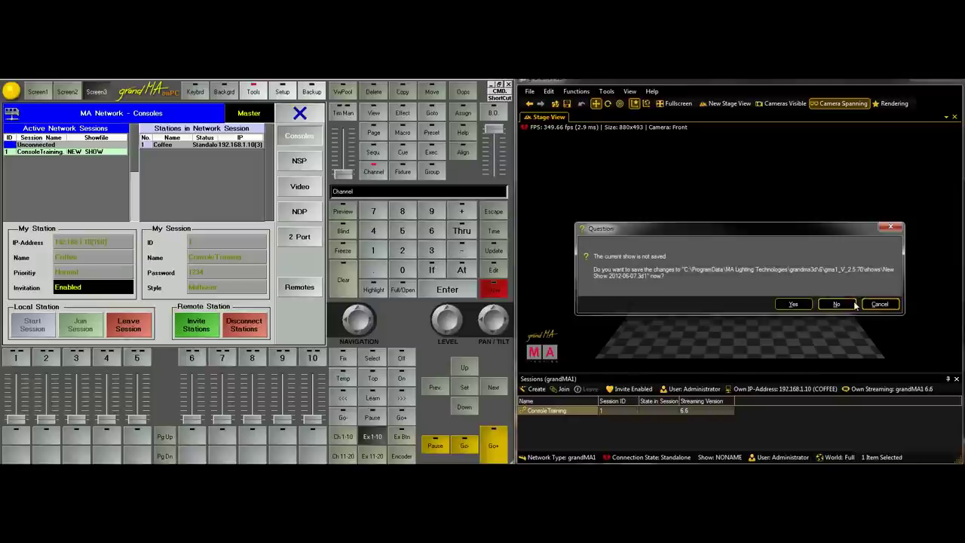
pyautogui.click(839, 303)
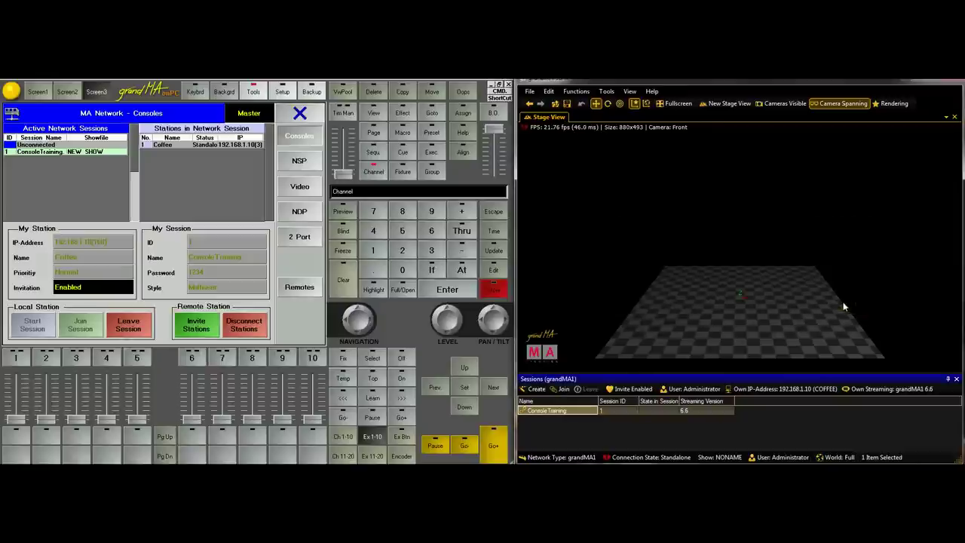
pyautogui.click(649, 409)
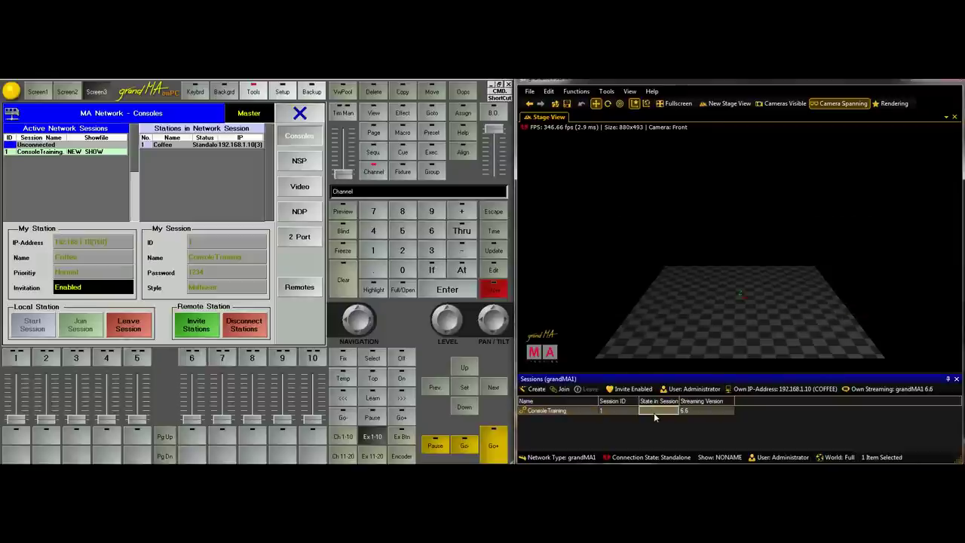
pyautogui.click(556, 411)
# Leave the session and clear its password so it has none
pyautogui.click(128, 324)
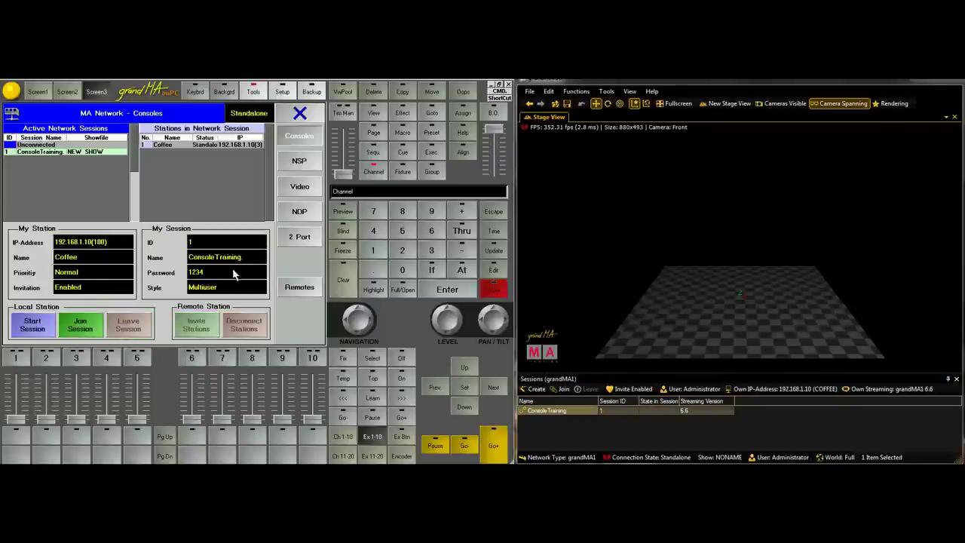
pyautogui.press('BackSpace')
pyautogui.click(185, 240)
# Restart ConsoleTraining without a password and join it from grandMA 3D without saving
pyautogui.click(56, 329)
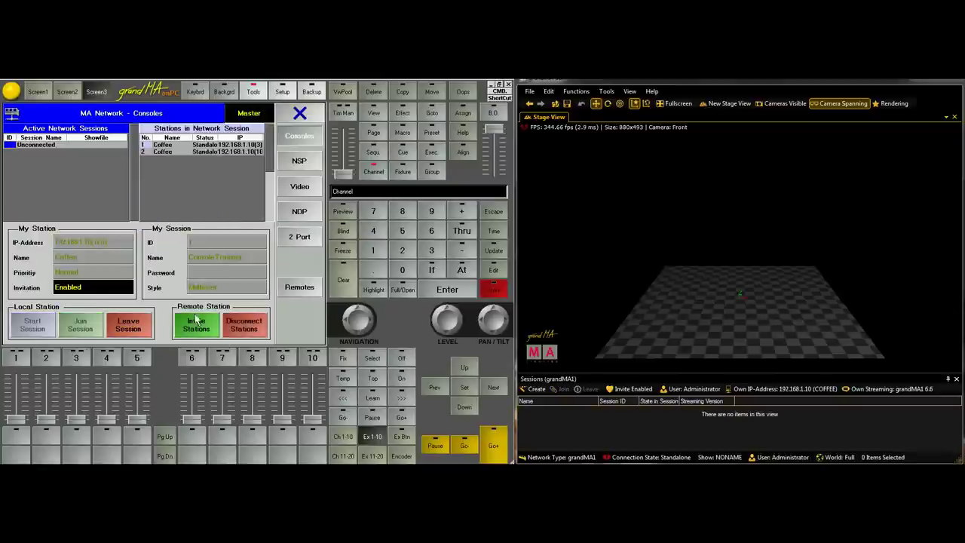
pyautogui.doubleClick(561, 410)
pyautogui.click(836, 304)
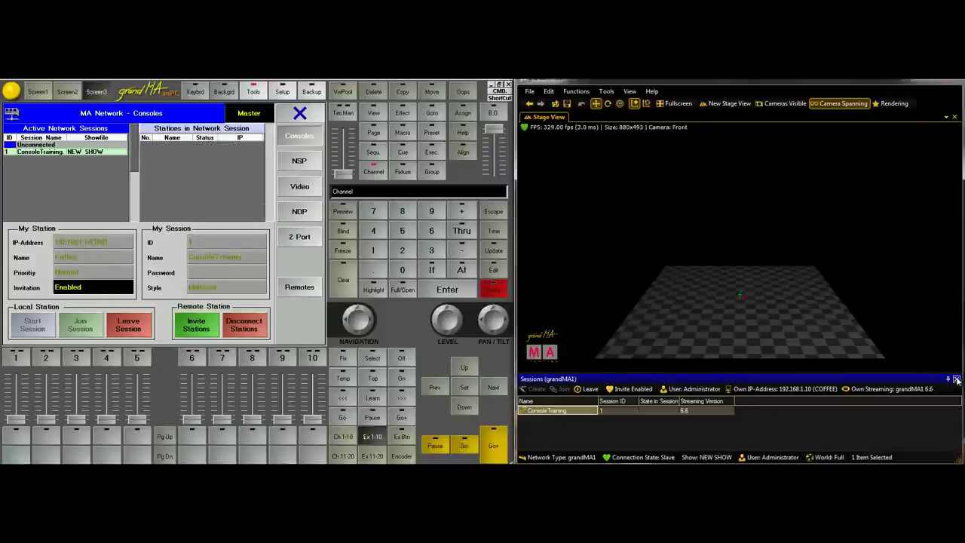
pyautogui.click(530, 91)
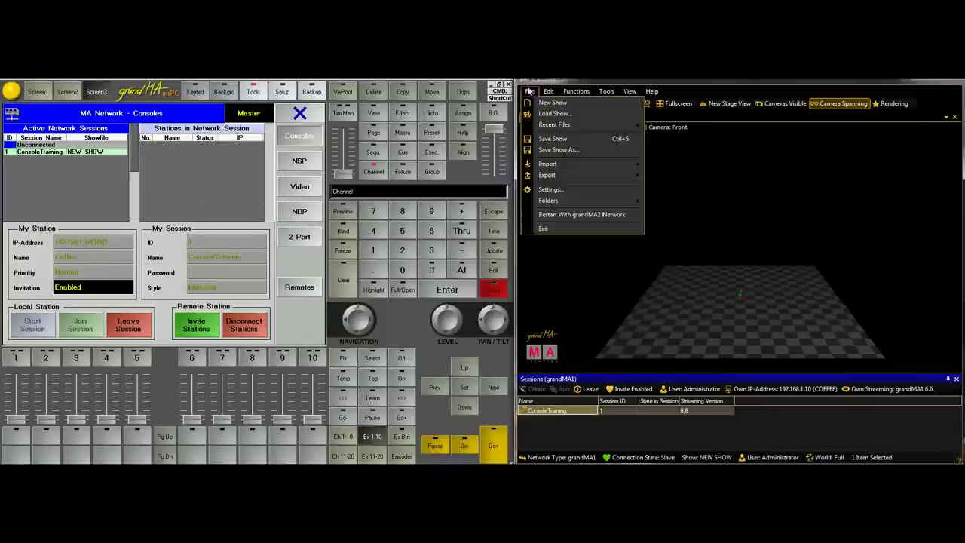
pyautogui.click(939, 298)
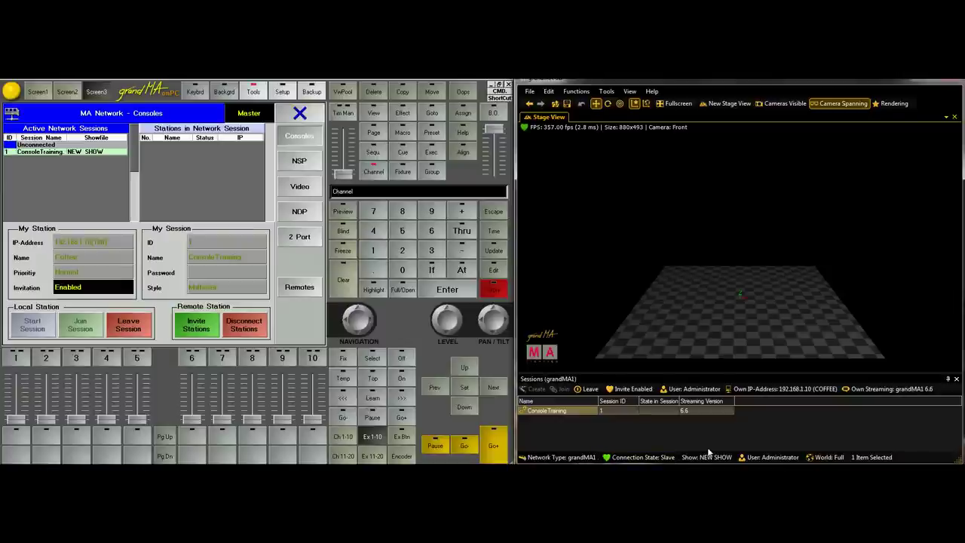
# Close the Sessions panel and pan the camera across the stage floor
pyautogui.click(957, 379)
pyautogui.moveTo(879, 332); pyautogui.dragTo(711, 355)
pyautogui.click(821, 299)
pyautogui.moveTo(821, 300); pyautogui.dragTo(779, 275)
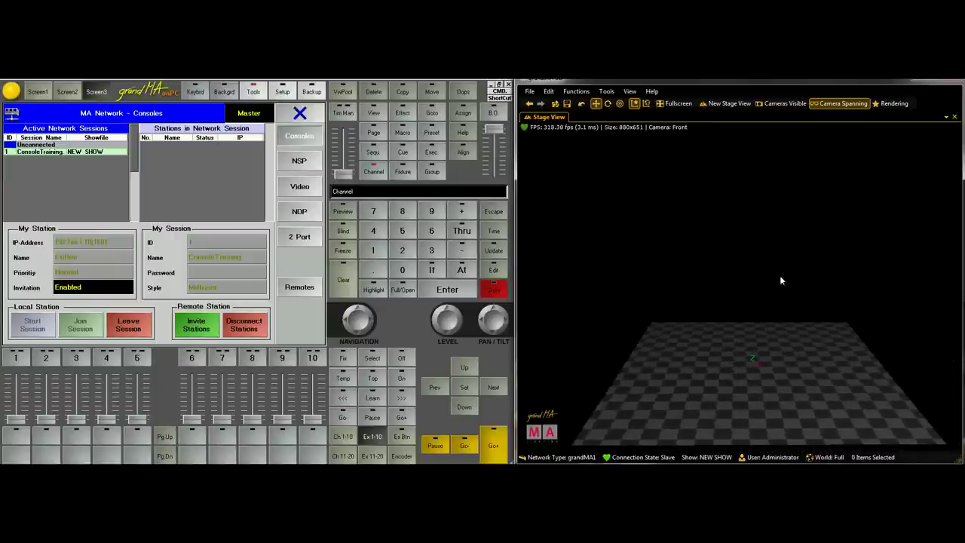
# Show the Assets panel and expand it down to the Media Database
pyautogui.click(609, 96)
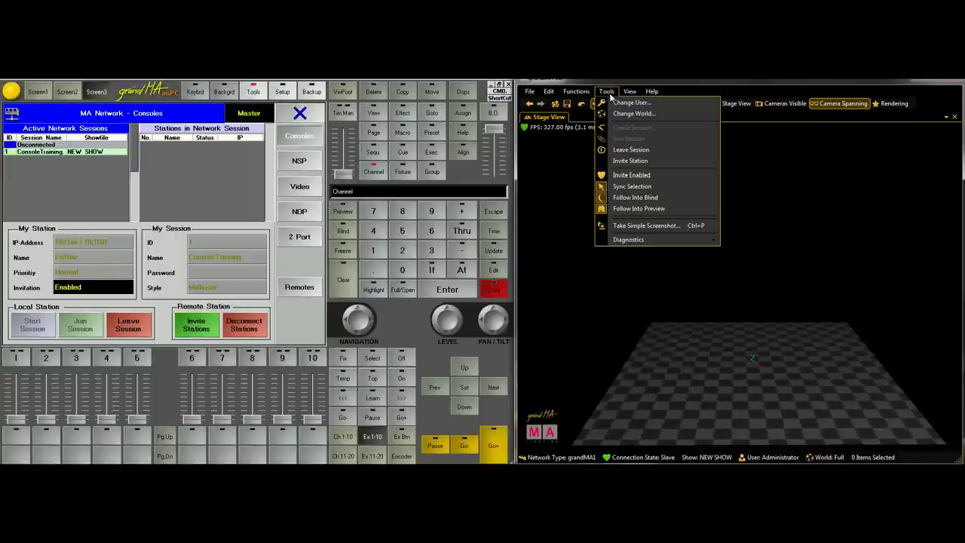
pyautogui.click(548, 92)
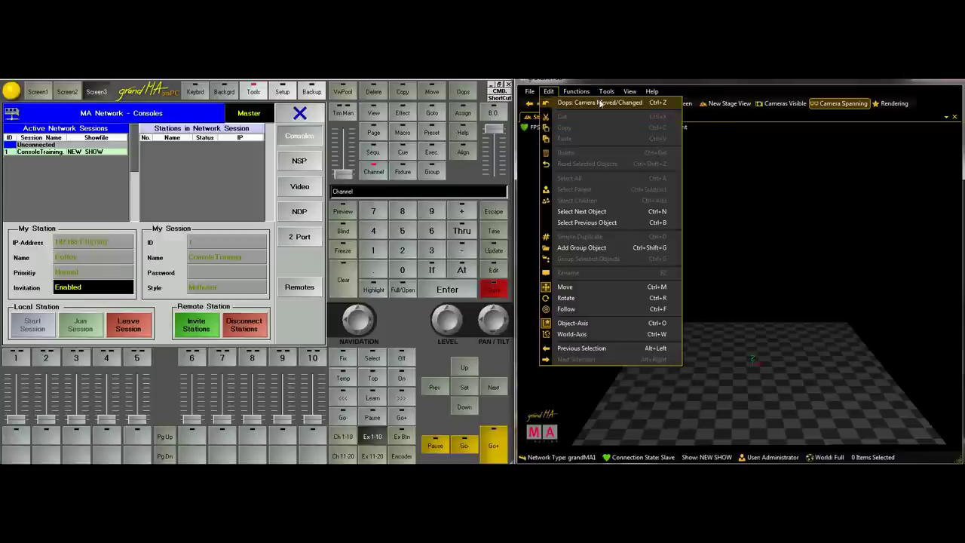
pyautogui.click(630, 93)
pyautogui.click(625, 129)
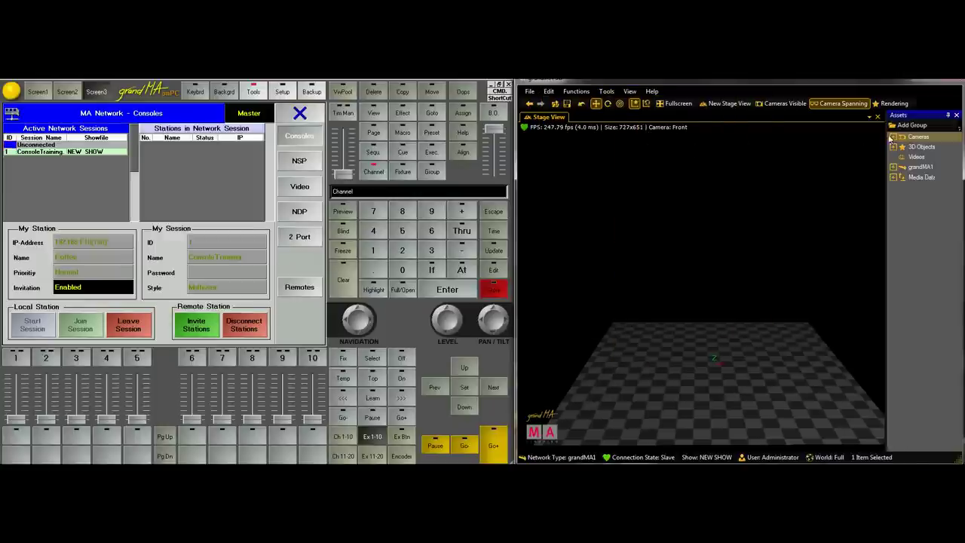
pyautogui.click(893, 147)
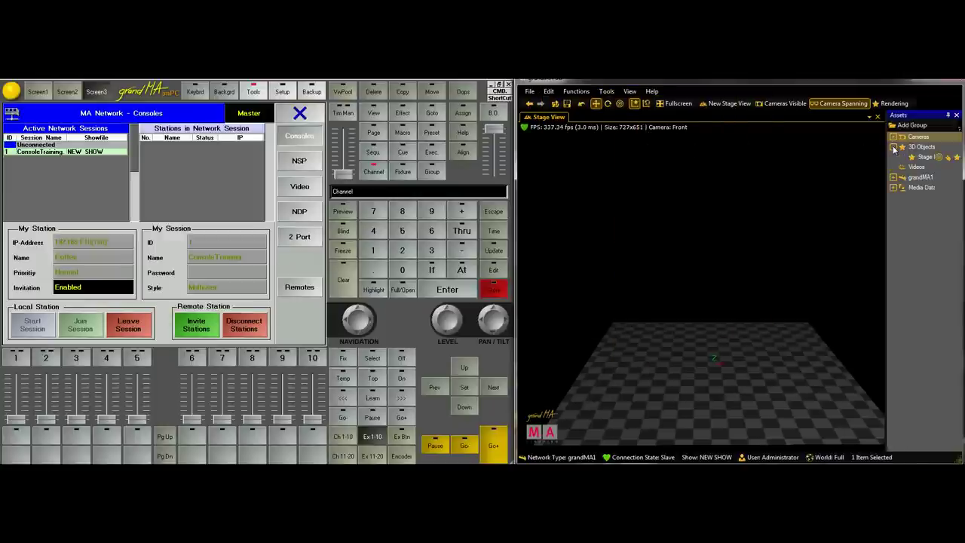
pyautogui.click(892, 178)
pyautogui.click(893, 218)
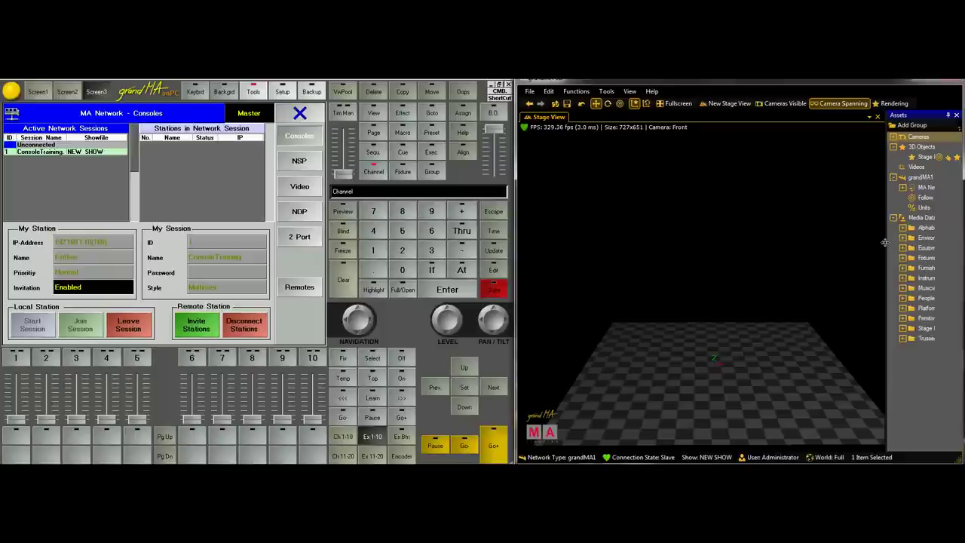
# Drag the Drums M model from the Musicians folder onto the stage floor
pyautogui.moveTo(858, 243); pyautogui.dragTo(856, 246)
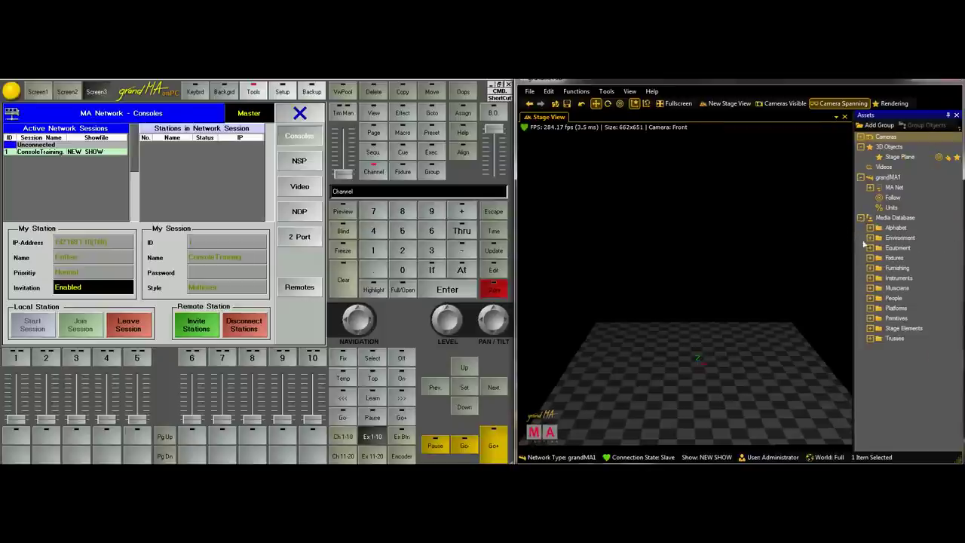
pyautogui.click(870, 288)
pyautogui.click(912, 300)
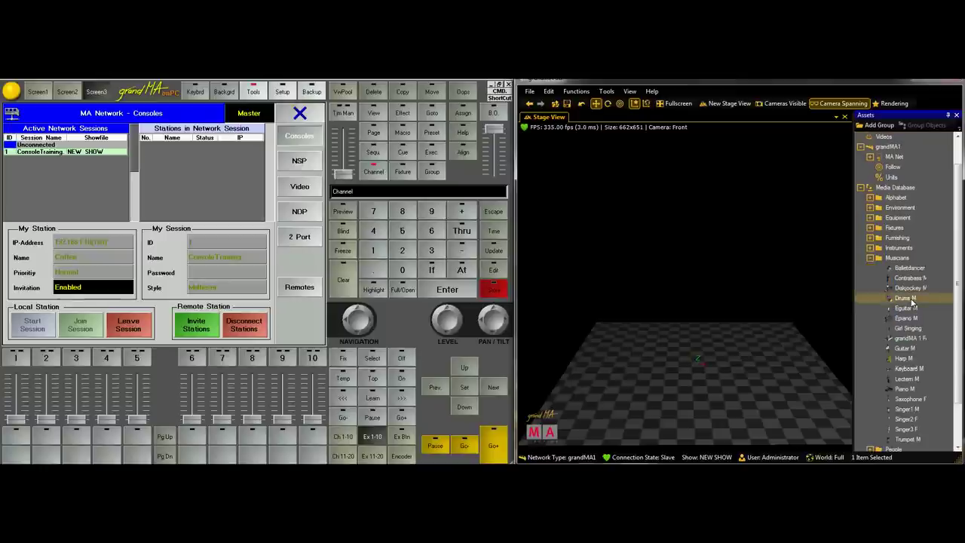
pyautogui.moveTo(722, 325); pyautogui.dragTo(791, 374)
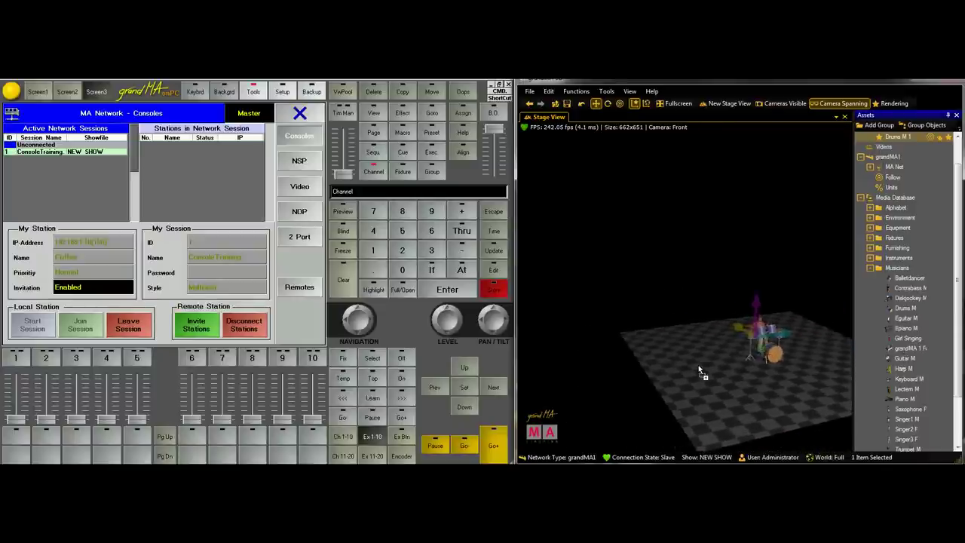
pyautogui.moveTo(699, 371); pyautogui.dragTo(750, 362)
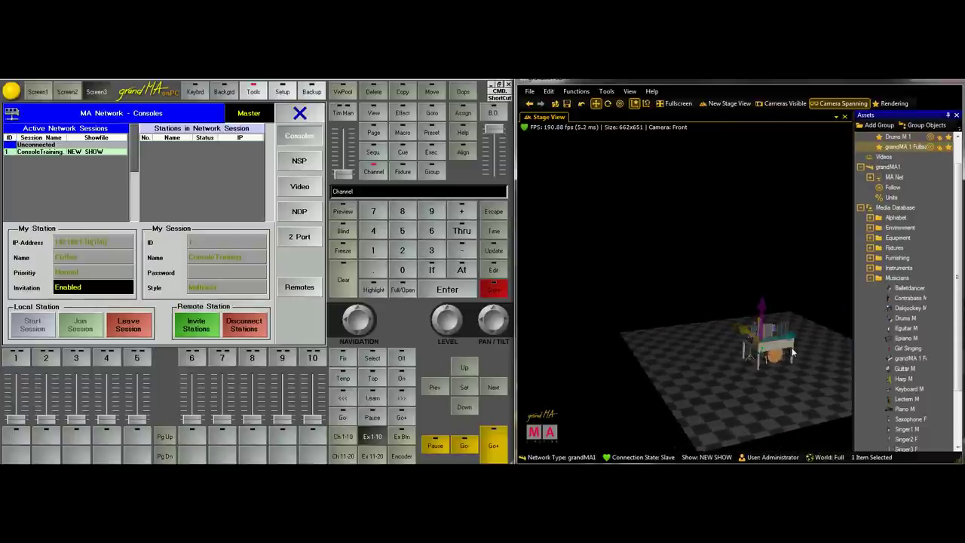
pyautogui.press('Delete')
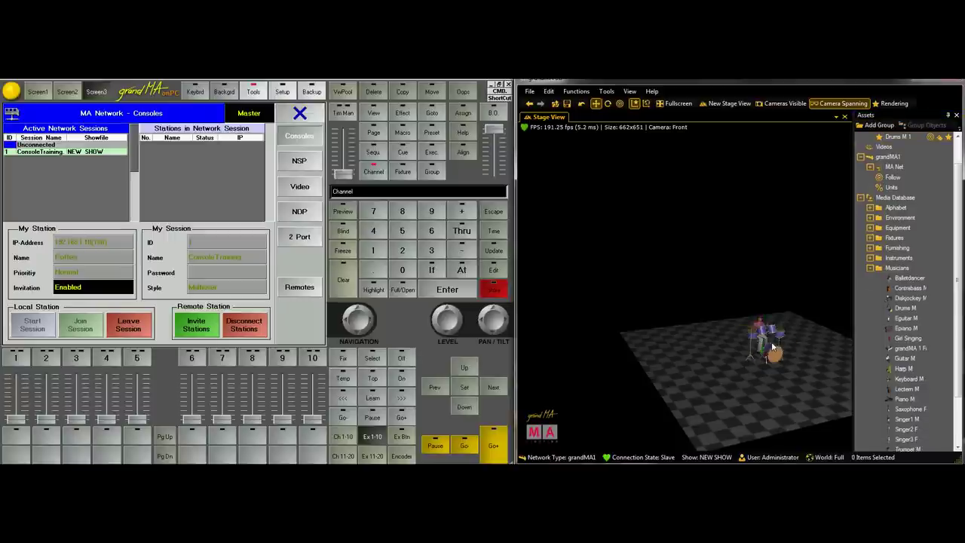
pyautogui.scroll(10, 755, 360)
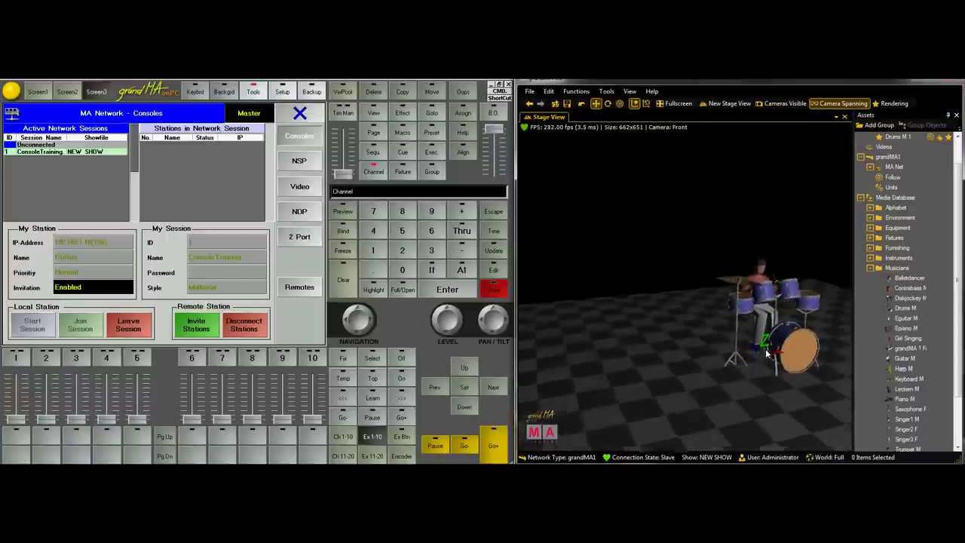
pyautogui.scroll(3, 765, 356)
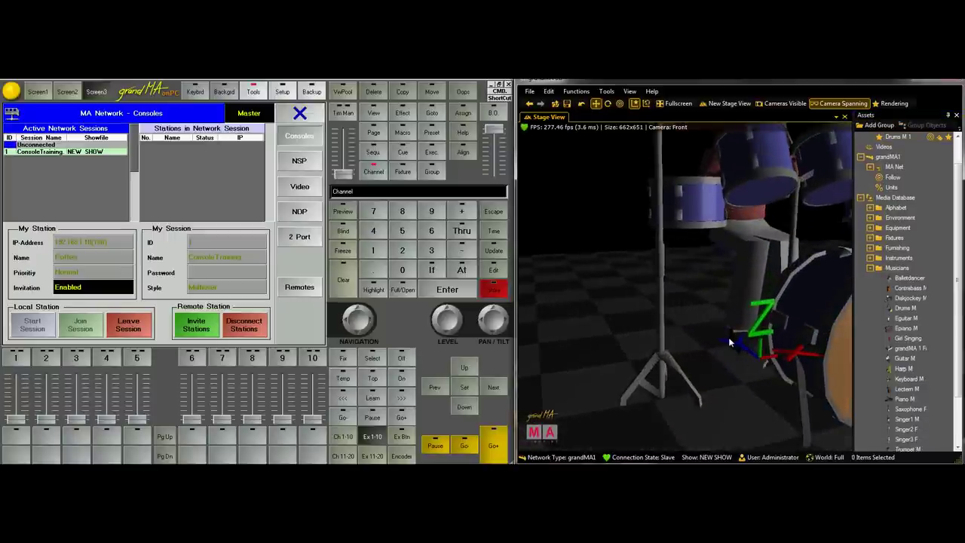
pyautogui.scroll(-8, 762, 302)
pyautogui.scroll(-8, 762, 302)
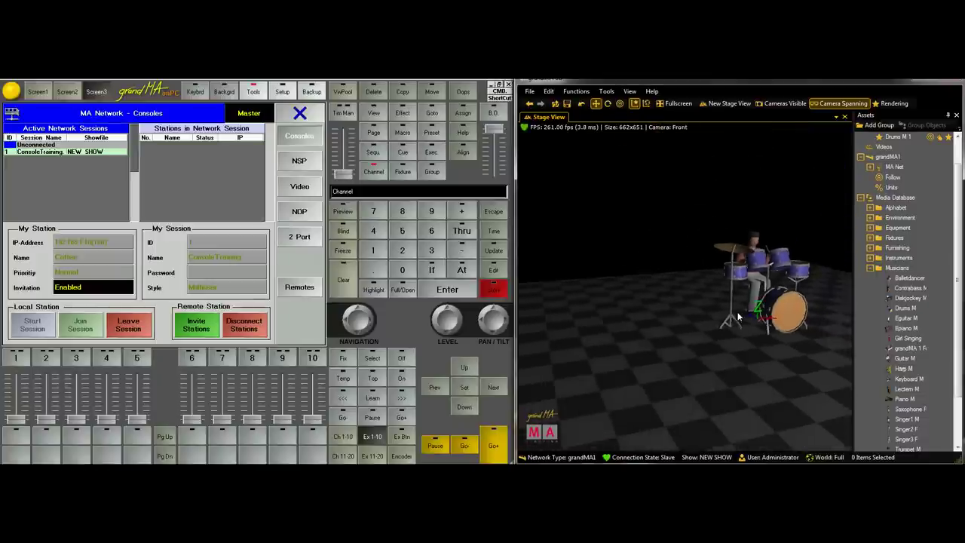
pyautogui.scroll(-2, 733, 302)
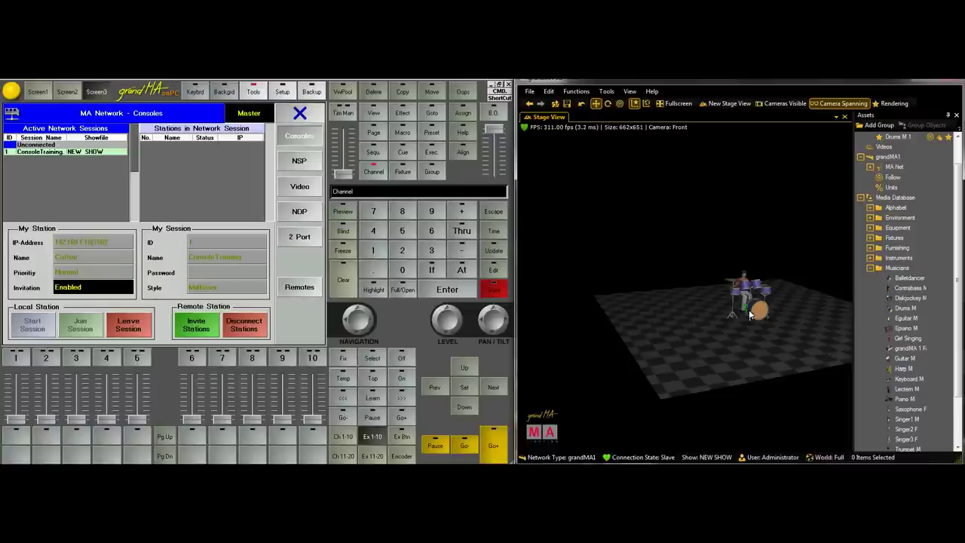
# Move the stage floor plane slightly lower
pyautogui.click(746, 352)
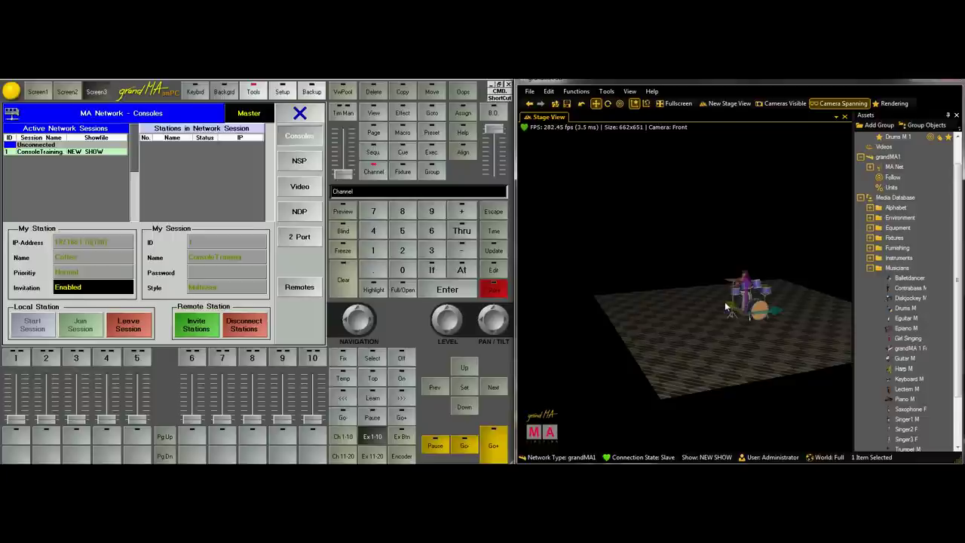
pyautogui.moveTo(727, 305); pyautogui.dragTo(782, 354)
pyautogui.click(751, 209)
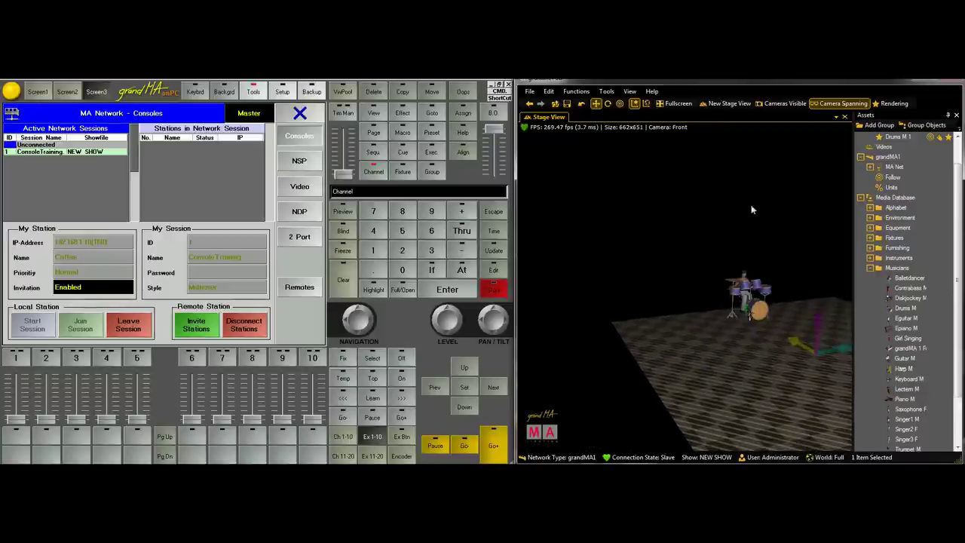
# Delete the old drummer and drop a fresh Drums M onto the stage
pyautogui.click(746, 290)
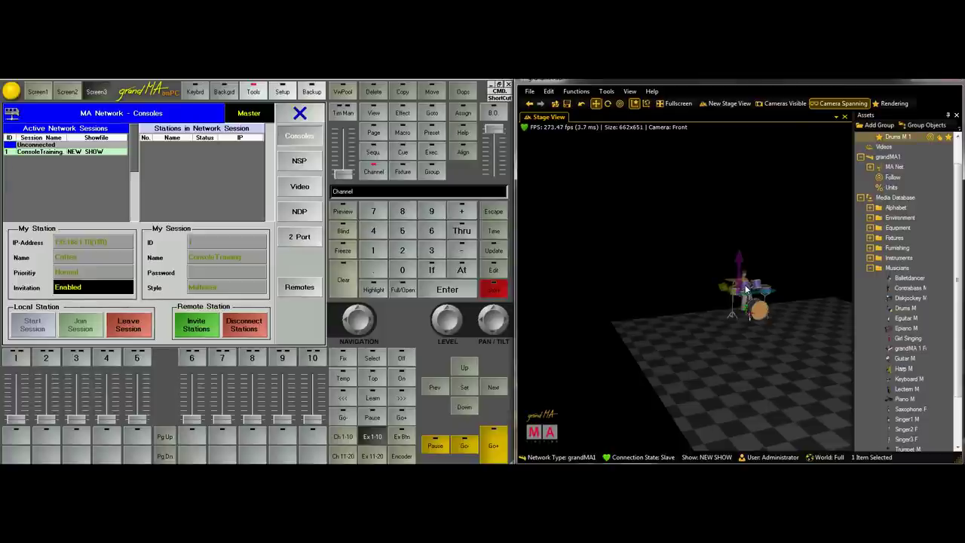
pyautogui.press('Delete')
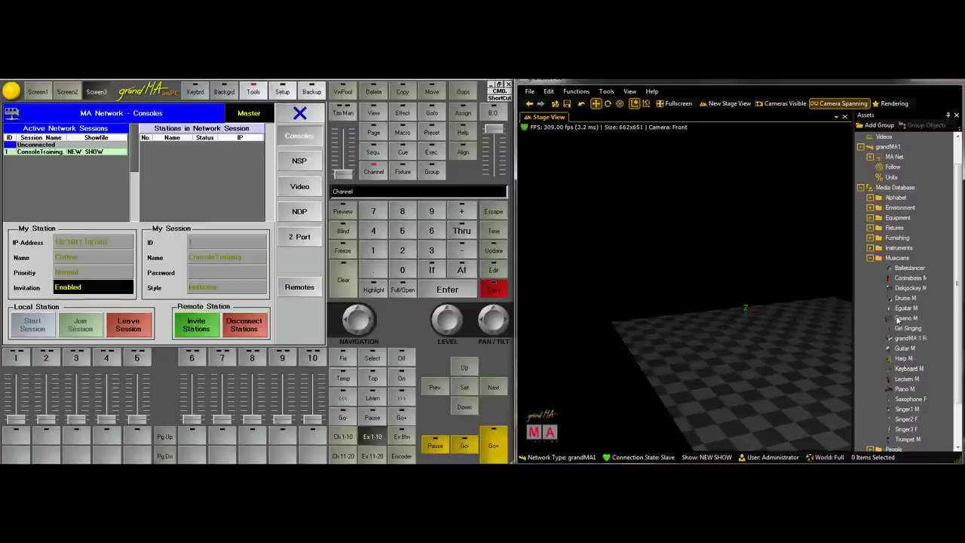
pyautogui.moveTo(903, 298); pyautogui.dragTo(720, 290)
pyautogui.moveTo(825, 218); pyautogui.dragTo(575, 285, button='middle')
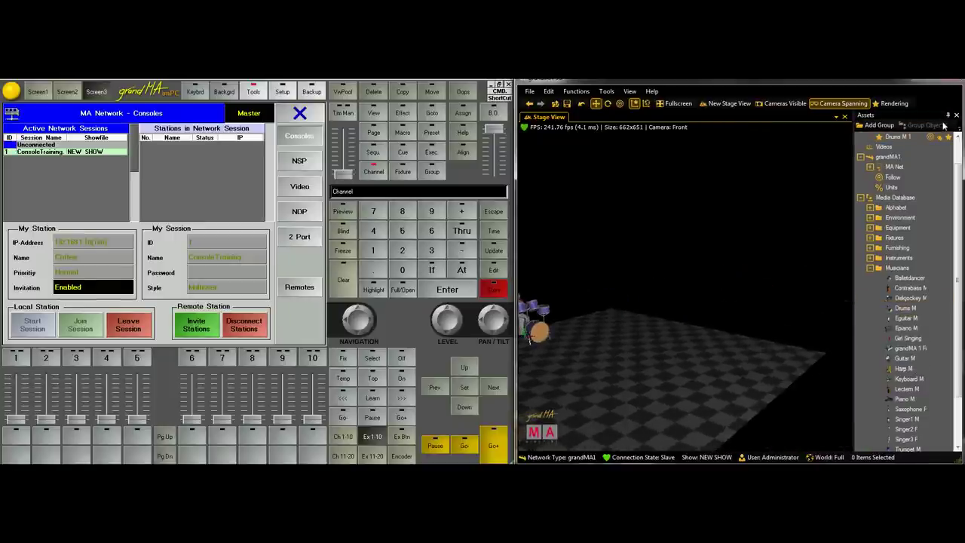
# Centre the camera on the drum kit and box-select the stage objects
pyautogui.scroll(2, 954, 226)
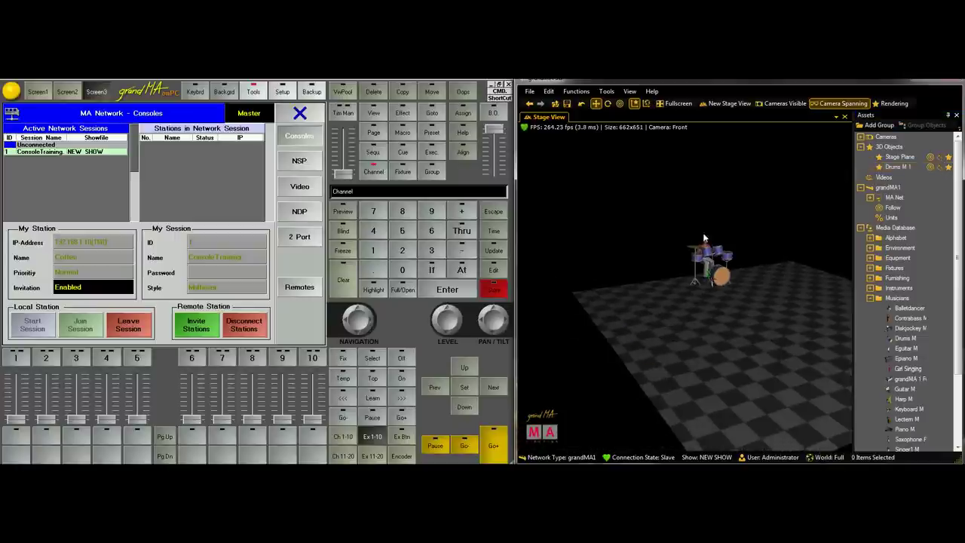
pyautogui.click(558, 448)
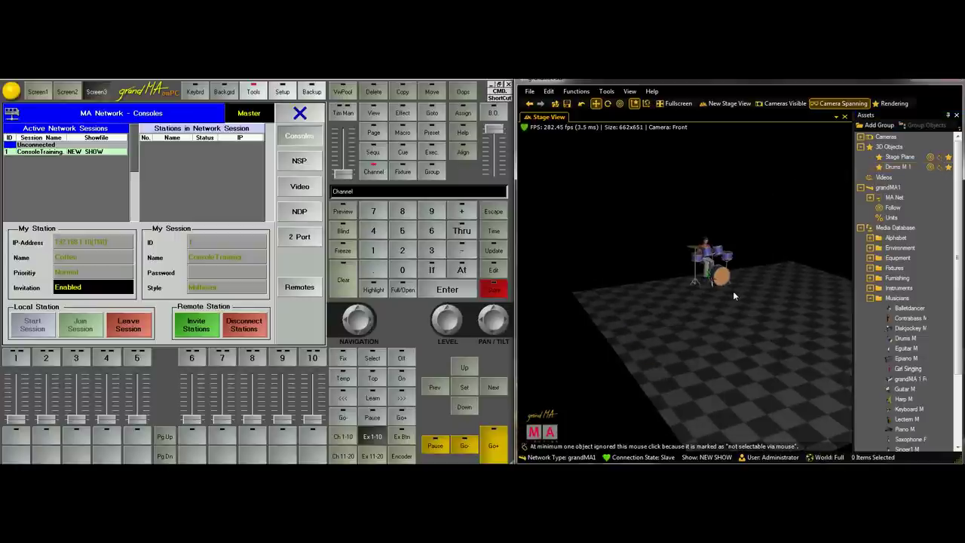
pyautogui.moveTo(824, 155); pyautogui.dragTo(570, 298)
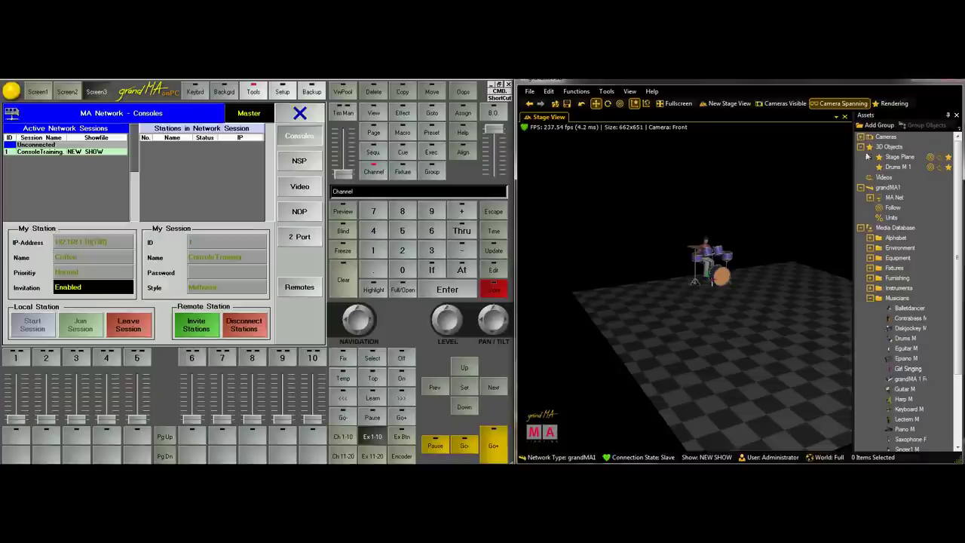
# Close the Assets panel and frame the stage from the front using orbit, zoom and move modes
pyautogui.click(956, 116)
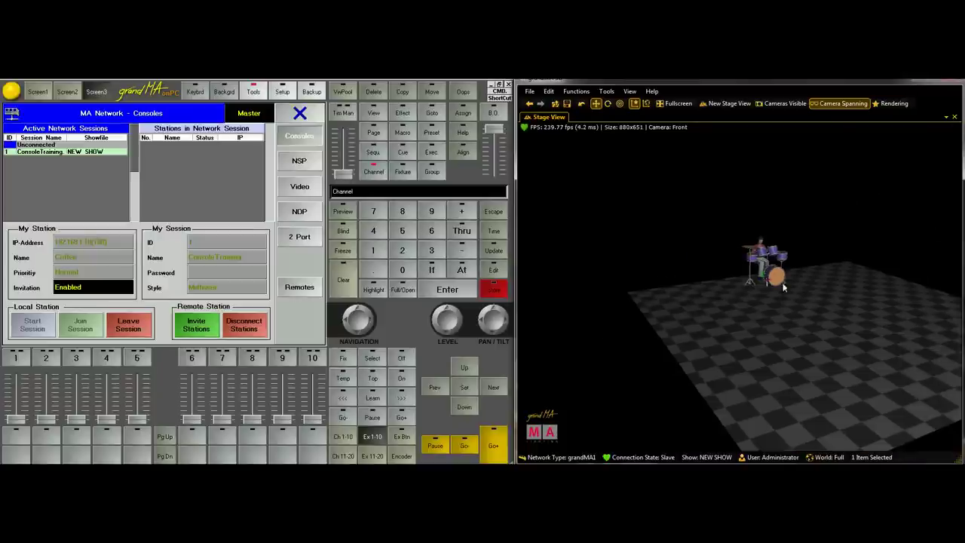
pyautogui.moveTo(826, 313); pyautogui.dragTo(692, 305)
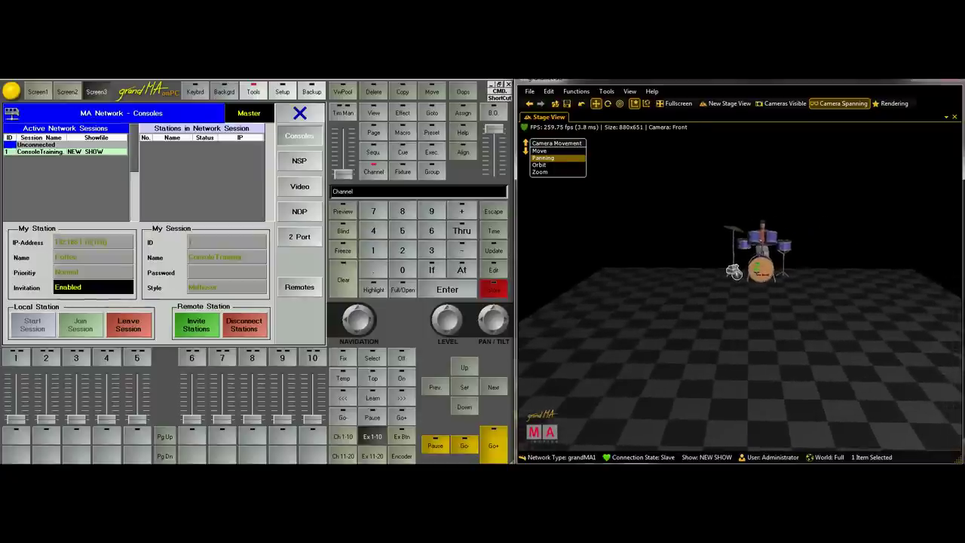
pyautogui.rightClick(740, 269)
pyautogui.rightClick(735, 273)
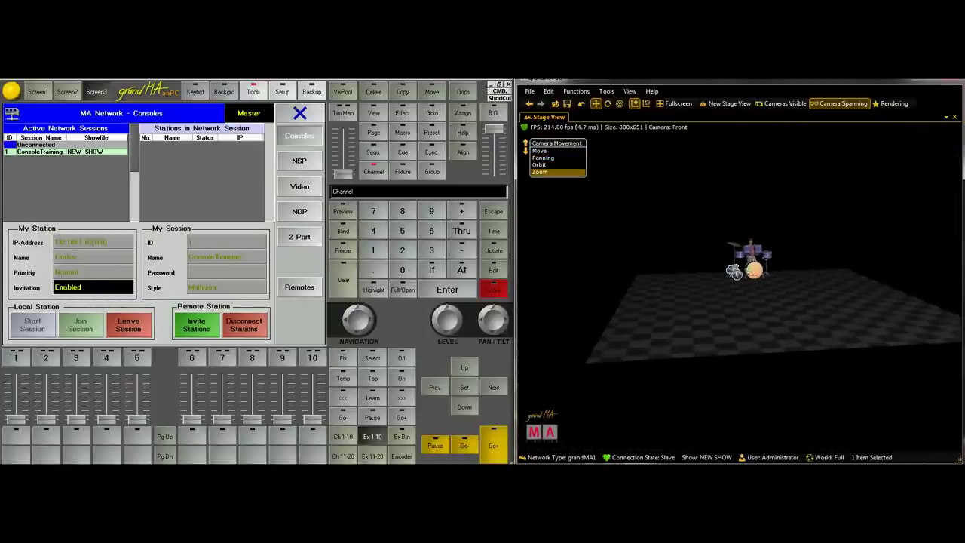
pyautogui.rightClick(734, 276)
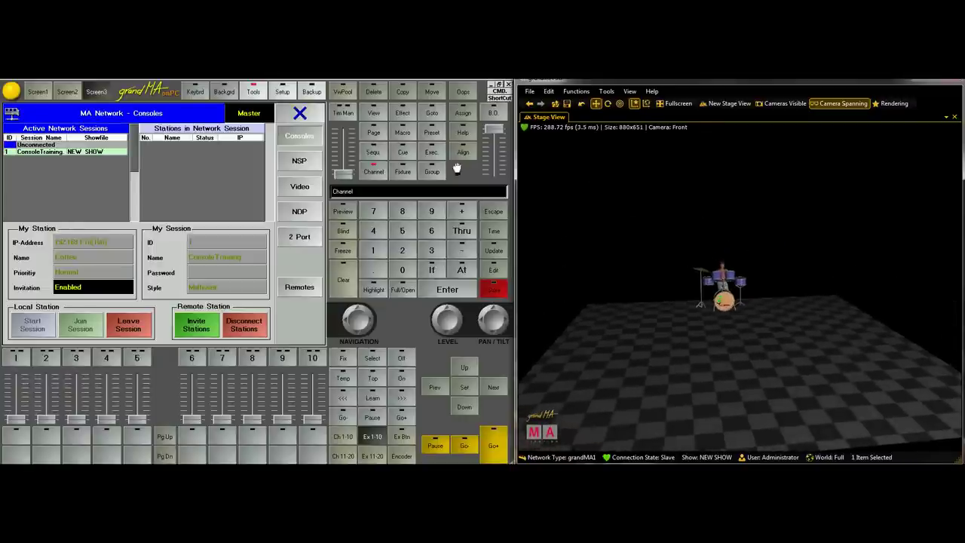
# Close the network windows and add a new fixture layer named 600s in Setup
pyautogui.click(300, 112)
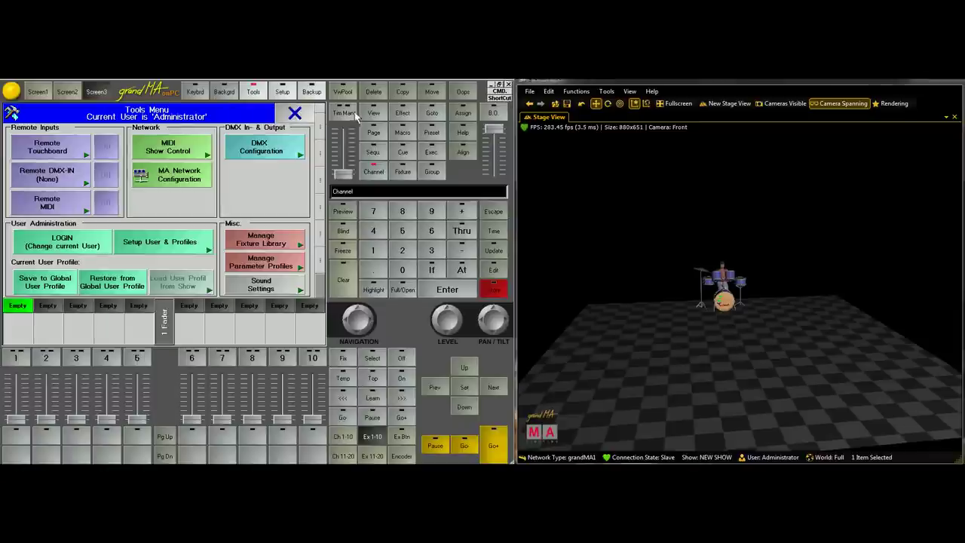
pyautogui.click(295, 115)
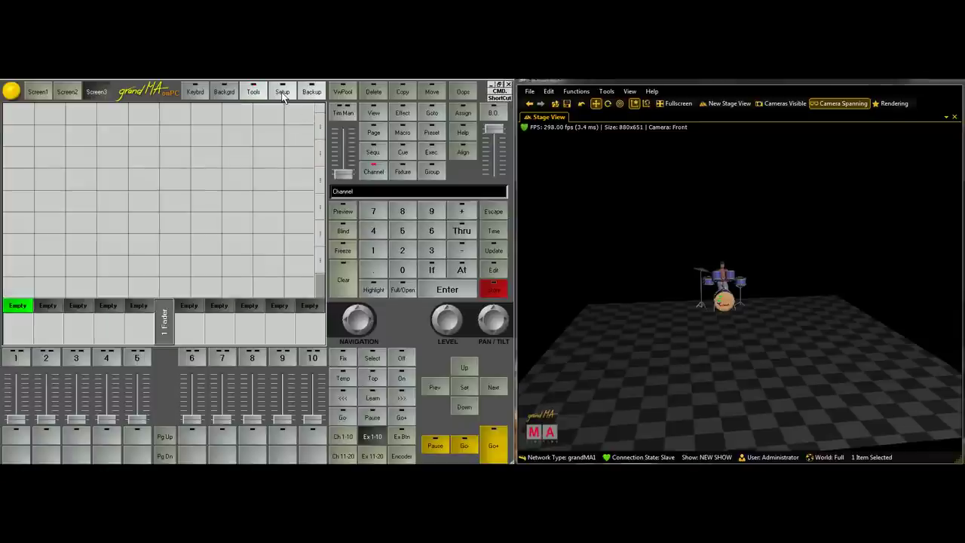
pyautogui.click(283, 94)
pyautogui.click(79, 151)
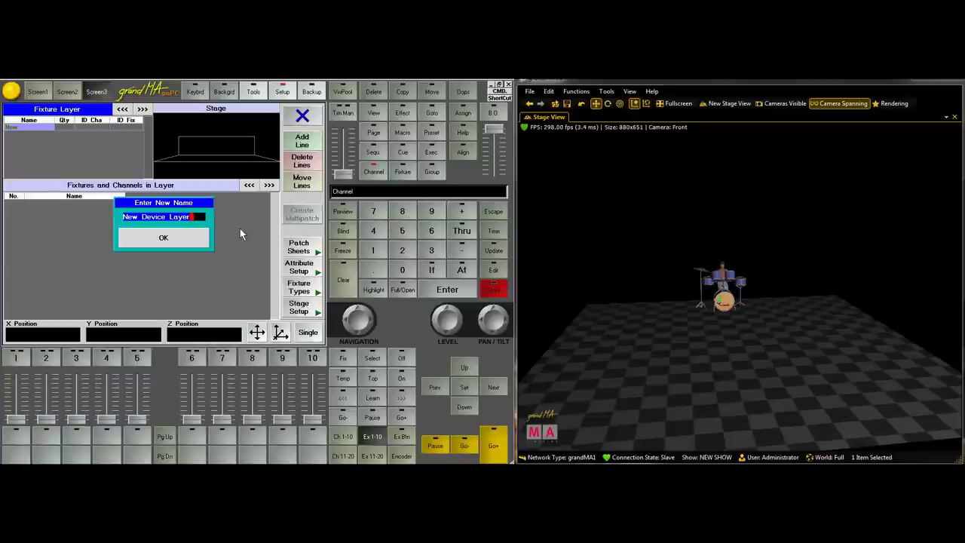
pyautogui.write('600s')
pyautogui.press('Return')
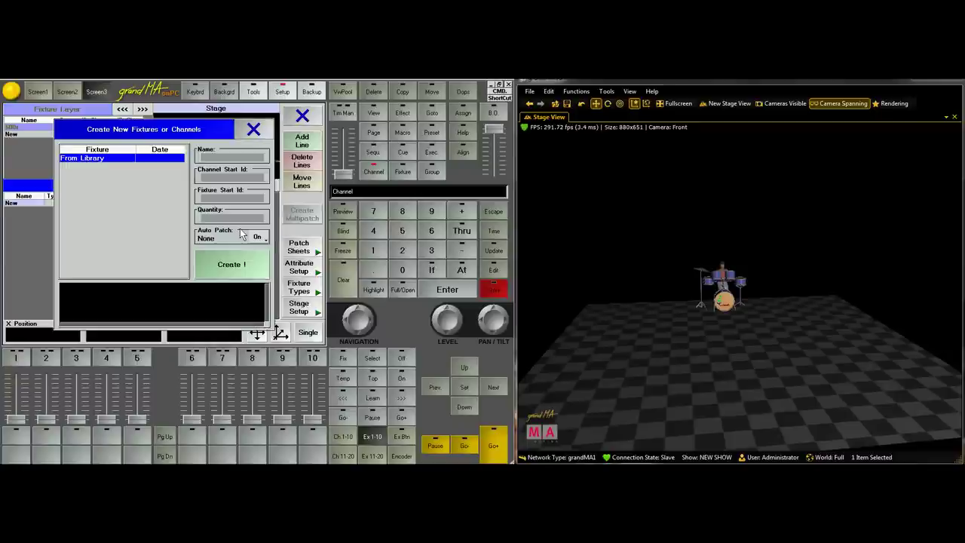
# Open the fixture library and select the MARTIN manufacturer
pyautogui.doubleClick(83, 160)
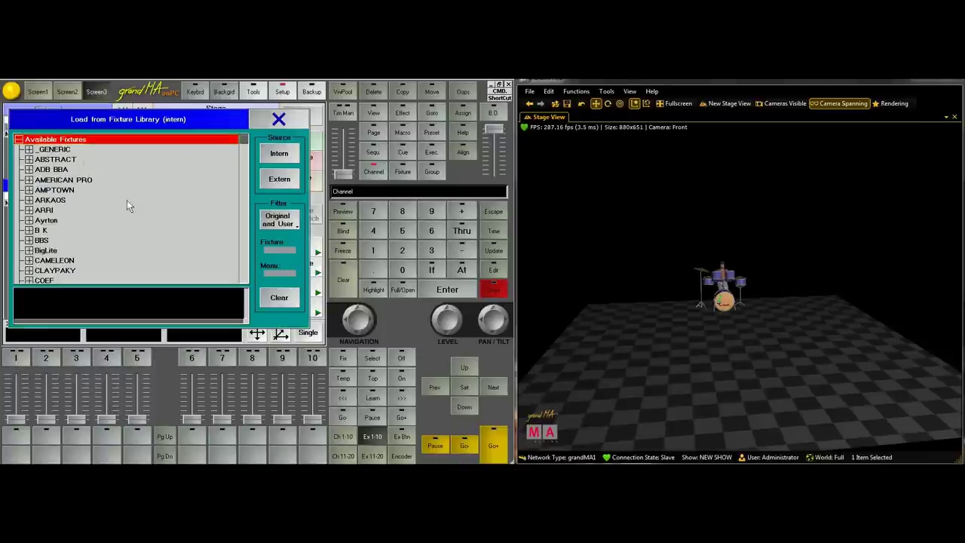
pyautogui.press('Down')
pyautogui.press('Down')
pyautogui.press('Down')
pyautogui.press('Down')
pyautogui.press('Down')
pyautogui.press('Down')
pyautogui.press('Down')
pyautogui.press('Down')
pyautogui.press('Down')
pyautogui.press('Down')
pyautogui.press('Down')
pyautogui.press('Down')
pyautogui.press('Down')
pyautogui.press('Down')
pyautogui.press('Down')
pyautogui.press('Down')
pyautogui.press('Down')
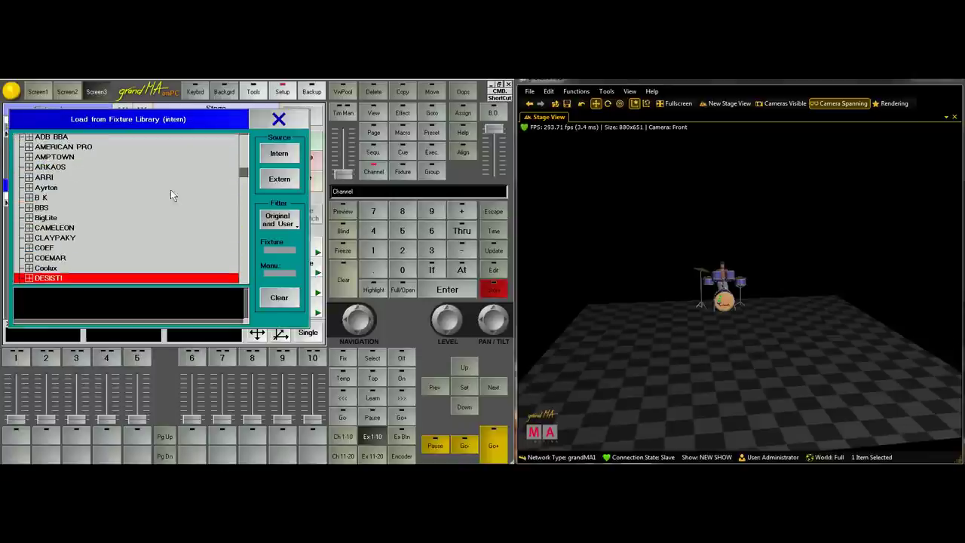
pyautogui.press('Down')
pyautogui.press('Down')
pyautogui.press('Down')
pyautogui.press('Down')
pyautogui.press('Down')
pyautogui.press('Down')
pyautogui.press('Down')
pyautogui.press('Down')
pyautogui.press('Down')
pyautogui.press('Down')
pyautogui.press('Down')
pyautogui.press('Down')
pyautogui.press('Down')
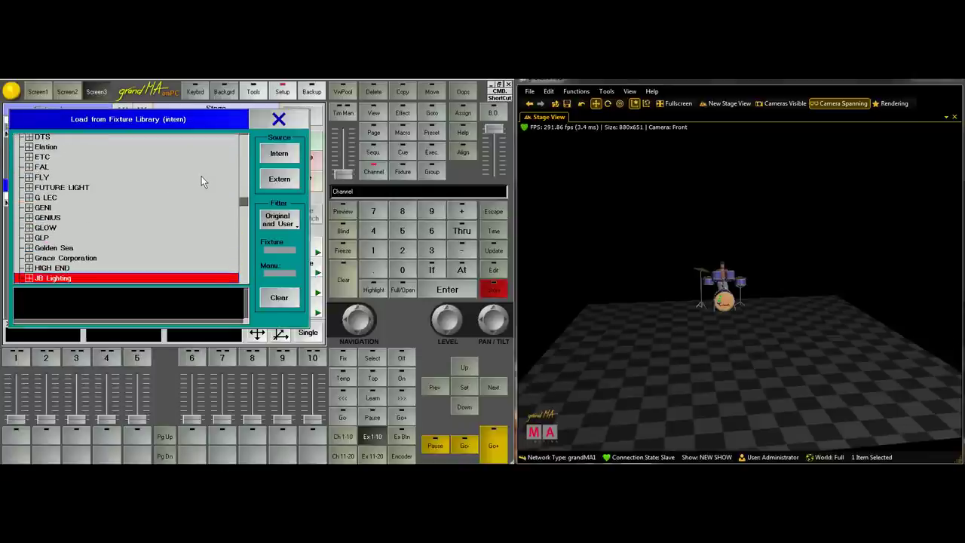
pyautogui.press('Down')
pyautogui.press('Down')
pyautogui.press('Down')
pyautogui.press('Down')
pyautogui.press('Down')
pyautogui.press('Down')
pyautogui.press('Down')
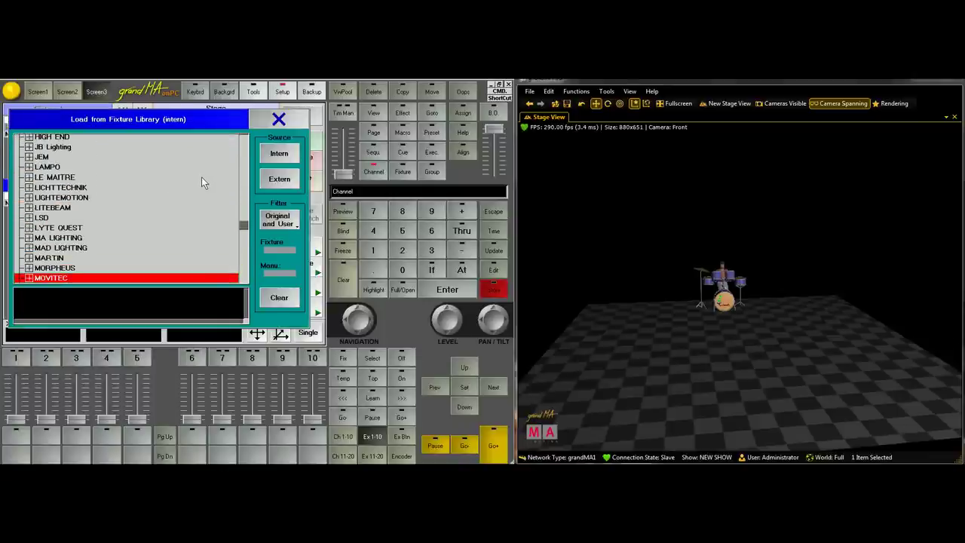
pyautogui.press('Up')
pyautogui.click(47, 258)
# Load the MAC600 M4 type and create two fixtures with quantity 2
pyautogui.press('Right')
pyautogui.press('Down')
pyautogui.press('Down')
pyautogui.press('Down')
pyautogui.press('Down')
pyautogui.press('Down')
pyautogui.press('Down')
pyautogui.press('Down')
pyautogui.press('Down')
pyautogui.press('Down')
pyautogui.press('Down')
pyautogui.press('Down')
pyautogui.press('Down')
pyautogui.press('Down')
pyautogui.press('Down')
pyautogui.press('Down')
pyautogui.press('Down')
pyautogui.press('Down')
pyautogui.press('Down')
pyautogui.press('Down')
pyautogui.press('Down')
pyautogui.press('Down')
pyautogui.press('Down')
pyautogui.press('Down')
pyautogui.press('Down')
pyautogui.press('Down')
pyautogui.press('Down')
pyautogui.press('Down')
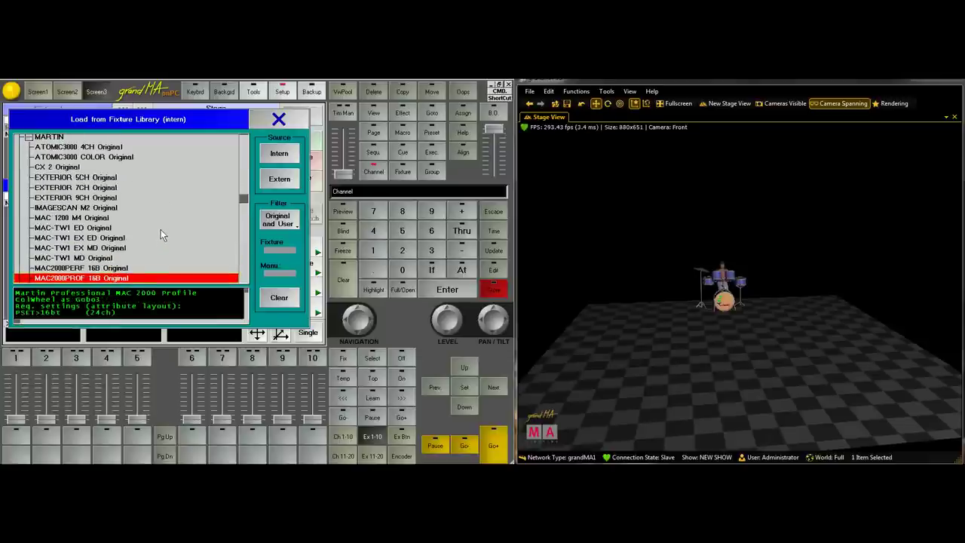
pyautogui.press('Down')
pyautogui.press('Down')
pyautogui.press('Down')
pyautogui.press('Down')
pyautogui.press('Down')
pyautogui.press('Down')
pyautogui.press('Down')
pyautogui.press('Down')
pyautogui.press('Down')
pyautogui.press('Down')
pyautogui.press('Down')
pyautogui.press('Down')
pyautogui.press('Down')
pyautogui.press('Down')
pyautogui.press('Down')
pyautogui.press('Down')
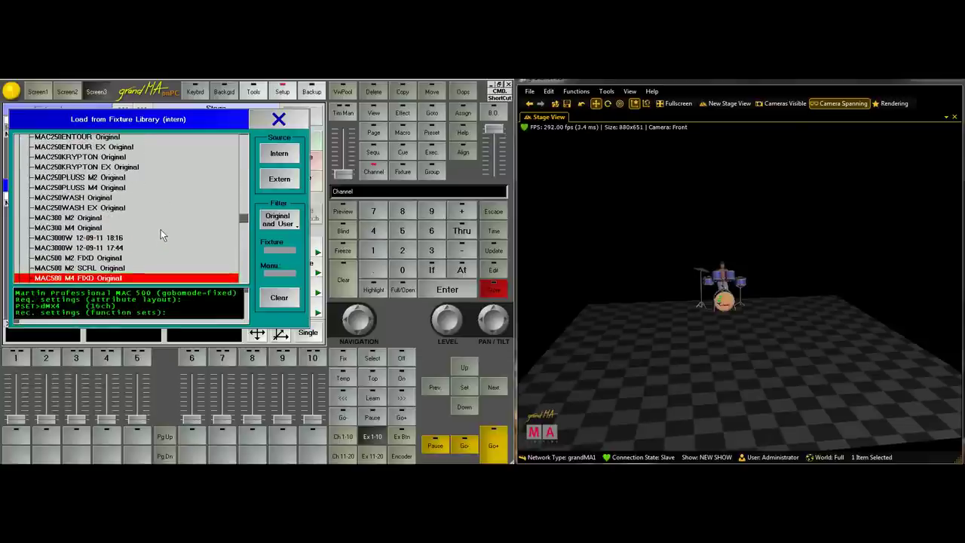
pyautogui.press('Up')
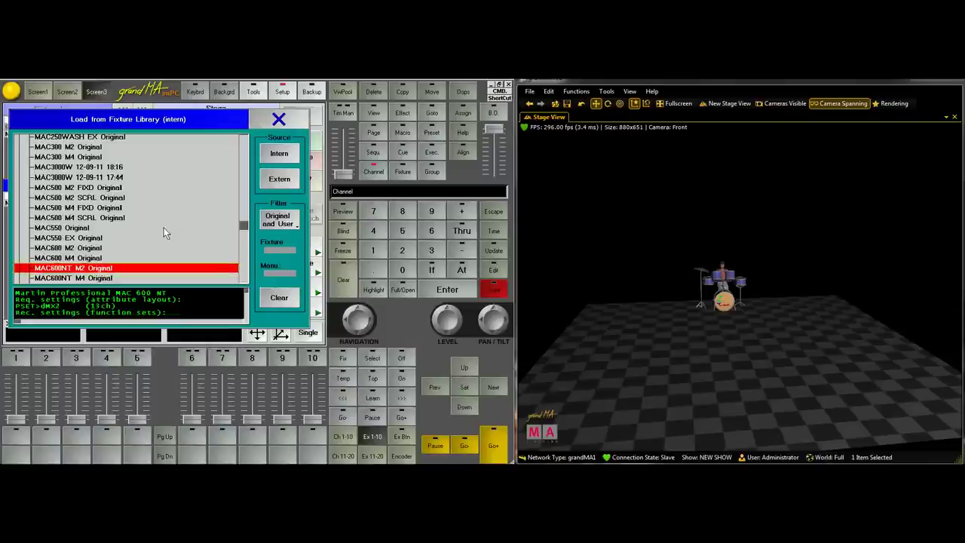
pyautogui.press('Up')
pyautogui.doubleClick(60, 260)
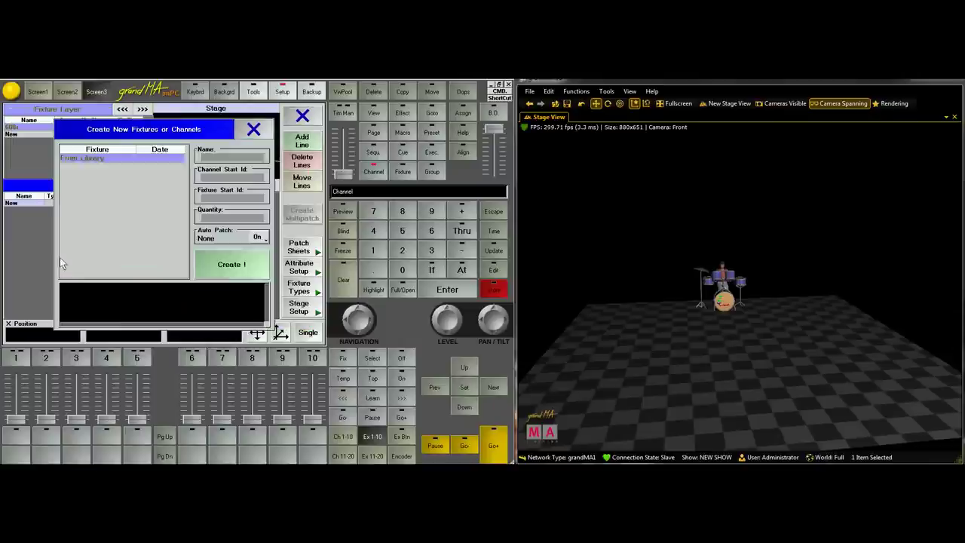
pyautogui.click(222, 219)
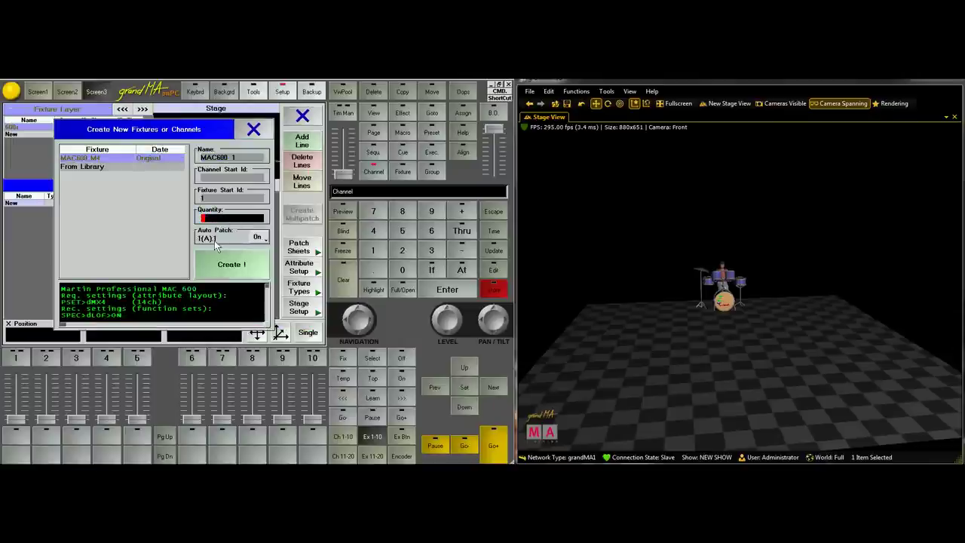
pyautogui.click(222, 273)
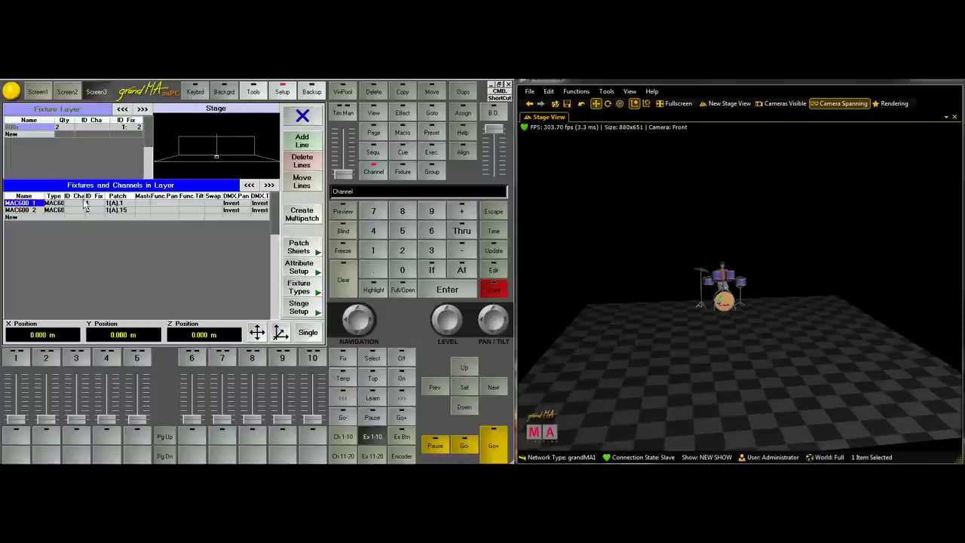
# Add a new 700's layer and browse the fixture library to MARTIN
pyautogui.click(37, 135)
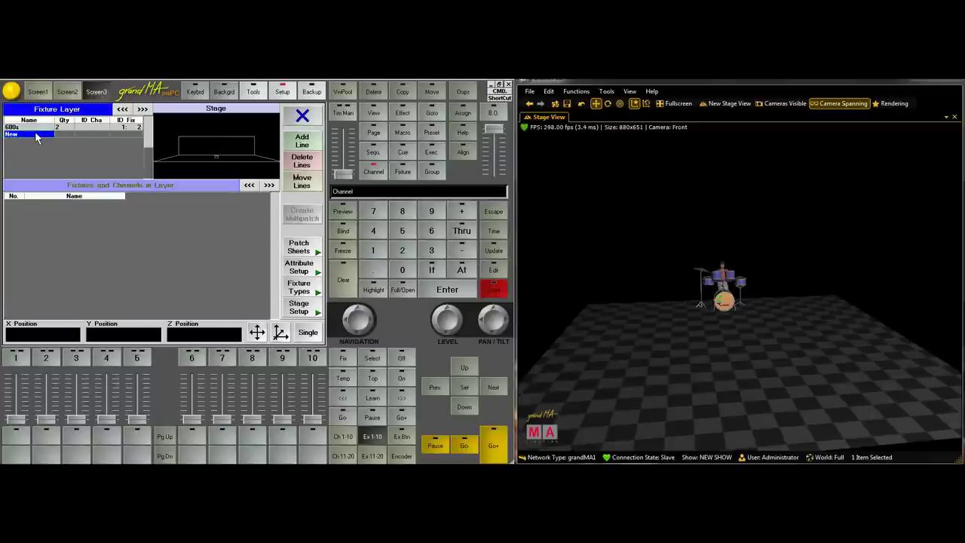
pyautogui.press('BackSpace')
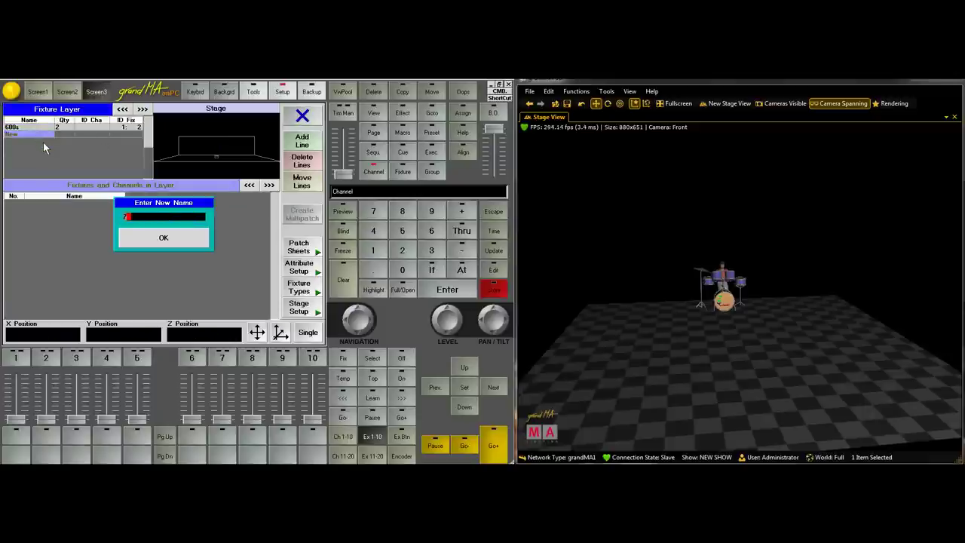
pyautogui.press('Return')
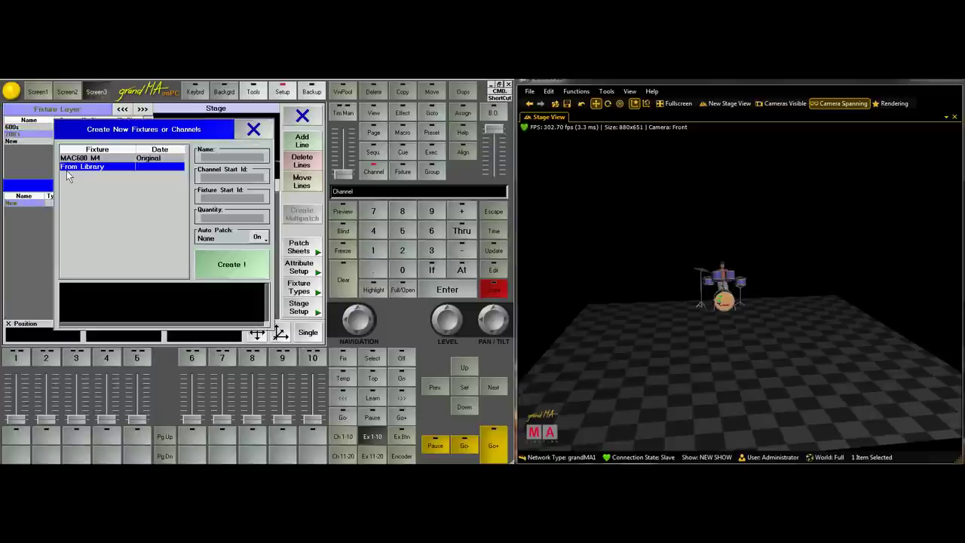
pyautogui.click(68, 172)
pyautogui.press('Down')
pyautogui.press('Down')
pyautogui.press('Down')
pyautogui.press('Down')
pyautogui.press('Down')
pyautogui.press('Down')
pyautogui.press('Down')
pyautogui.press('Down')
pyautogui.press('Down')
pyautogui.press('Down')
pyautogui.press('Down')
pyautogui.press('Down')
pyautogui.press('Down')
pyautogui.press('Down')
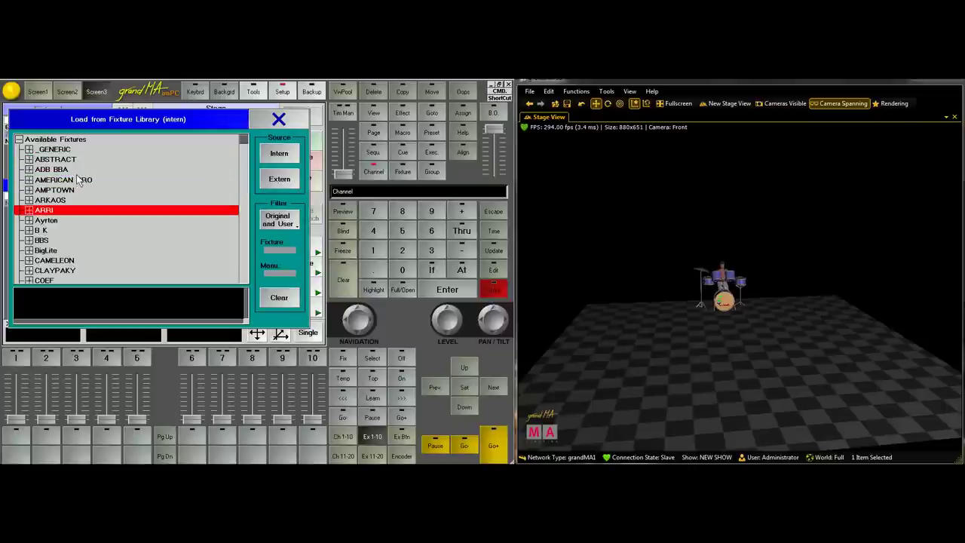
pyautogui.press('Down')
pyautogui.press('Down')
pyautogui.press('Down')
pyautogui.press('Down')
pyautogui.press('Down')
pyautogui.press('Down')
pyautogui.press('Down')
pyautogui.press('Down')
pyautogui.press('Down')
pyautogui.press('Down')
pyautogui.press('Down')
pyautogui.press('Down')
pyautogui.press('Down')
pyautogui.press('Down')
pyautogui.press('Down')
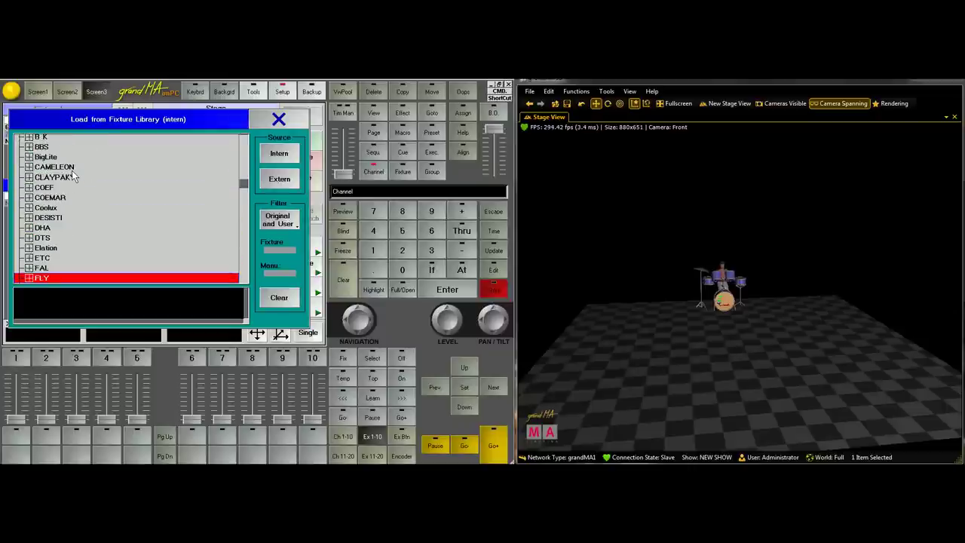
pyautogui.press('Down')
pyautogui.press('Down')
pyautogui.press('Down')
pyautogui.press('Down')
pyautogui.press('Down')
pyautogui.press('Down')
pyautogui.press('Down')
pyautogui.press('Down')
pyautogui.press('Down')
pyautogui.press('Down')
pyautogui.press('Down')
pyautogui.press('Down')
pyautogui.press('Down')
pyautogui.press('Down')
pyautogui.press('Down')
pyautogui.press('Down')
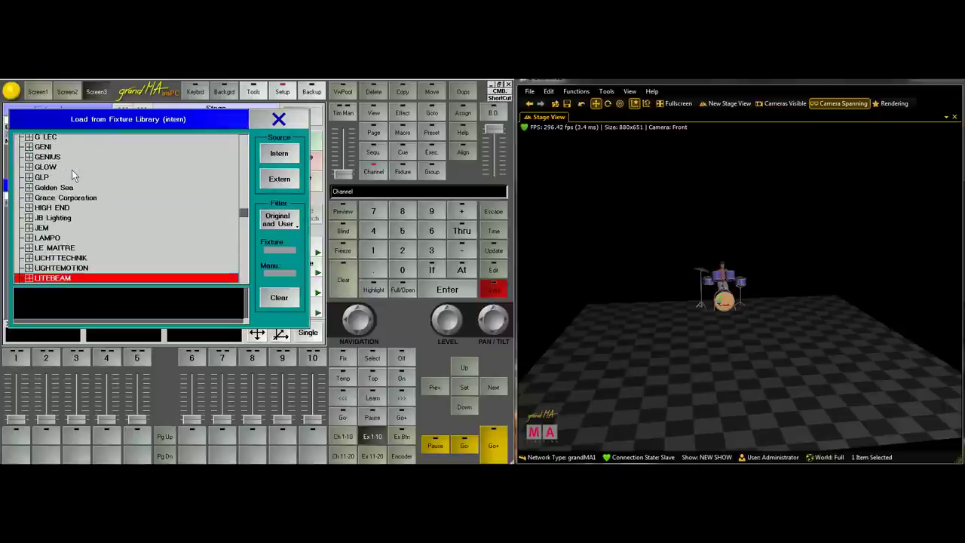
pyautogui.press('Up')
# Create two MAC700PROF EX fixtures, then add another new fixture layer
pyautogui.press('Right')
pyautogui.press('Down')
pyautogui.press('Down')
pyautogui.press('Down')
pyautogui.press('Down')
pyautogui.press('Down')
pyautogui.press('Down')
pyautogui.press('Down')
pyautogui.press('Down')
pyautogui.press('Down')
pyautogui.press('Down')
pyautogui.press('Down')
pyautogui.press('Down')
pyautogui.press('Down')
pyautogui.press('Down')
pyautogui.press('Down')
pyautogui.press('Down')
pyautogui.press('Down')
pyautogui.press('Down')
pyautogui.press('Down')
pyautogui.press('Down')
pyautogui.press('Down')
pyautogui.press('Down')
pyautogui.press('Down')
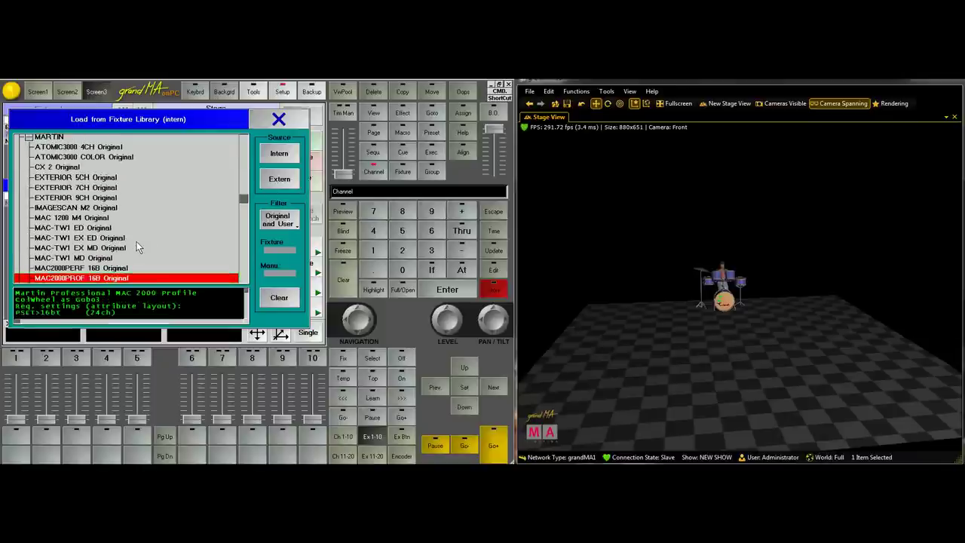
pyautogui.press('Down')
pyautogui.press('Down')
pyautogui.press('Down')
pyautogui.press('Down')
pyautogui.press('Down')
pyautogui.press('Down')
pyautogui.press('Down')
pyautogui.press('Down')
pyautogui.press('Down')
pyautogui.press('Down')
pyautogui.press('Down')
pyautogui.press('Down')
pyautogui.press('Down')
pyautogui.press('Down')
pyautogui.press('Down')
pyautogui.press('Down')
pyautogui.press('Down')
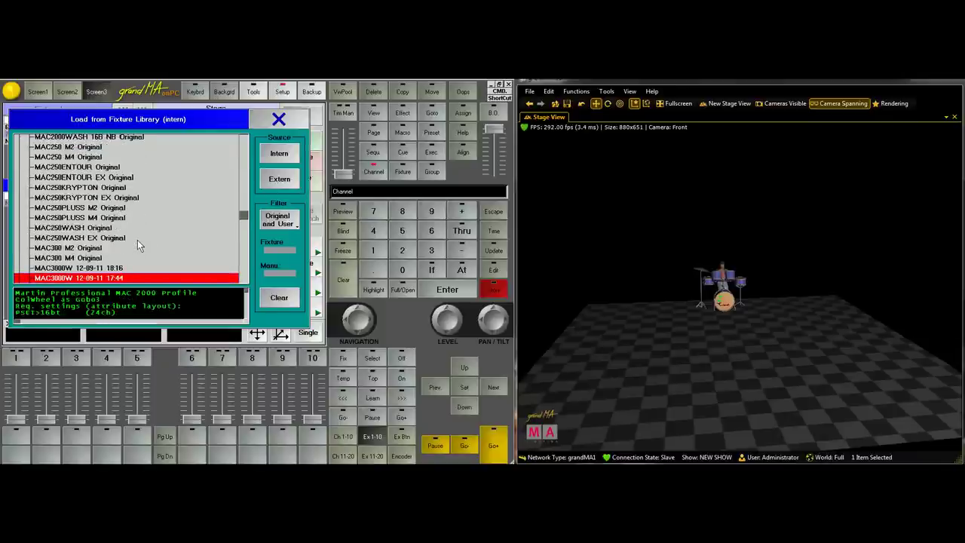
pyautogui.press('Down')
pyautogui.press('Down')
pyautogui.press('Down')
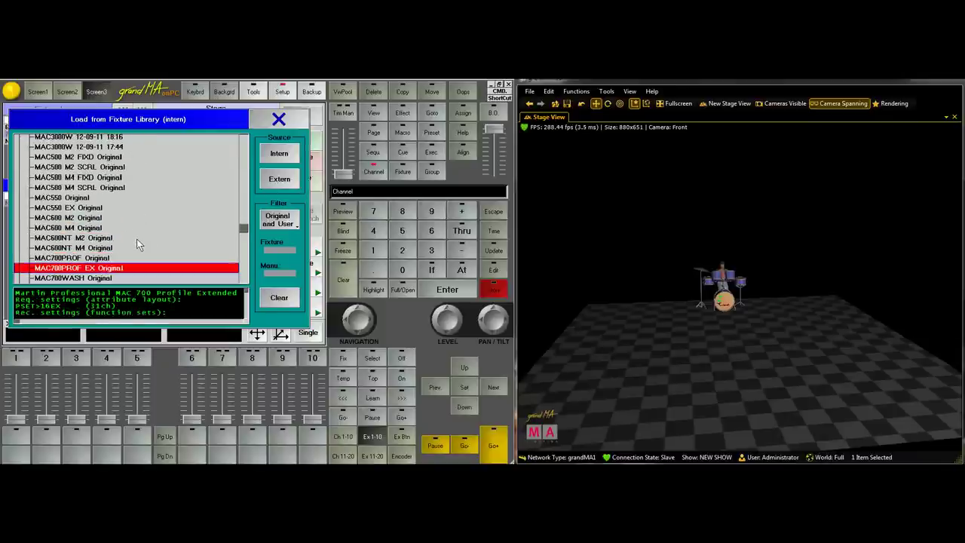
pyautogui.press('Down')
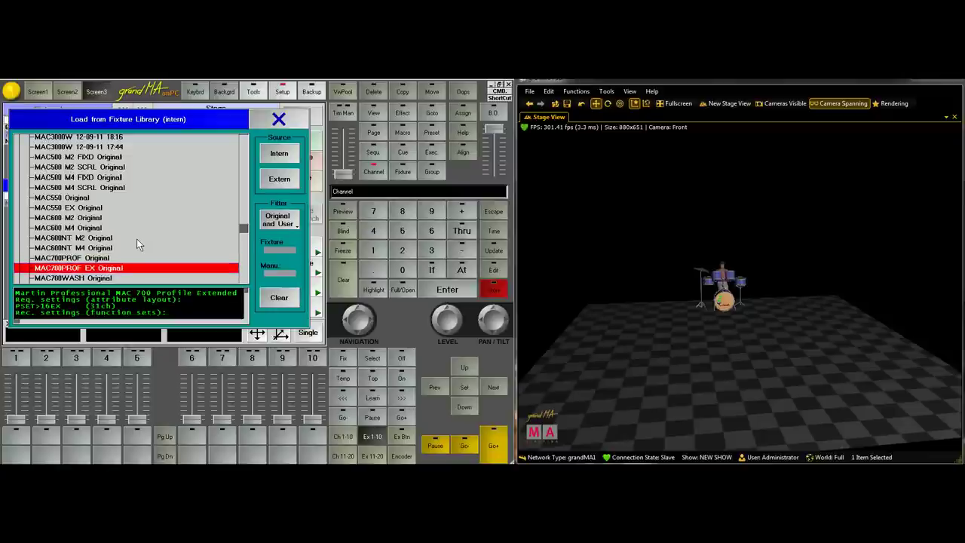
pyautogui.doubleClick(114, 268)
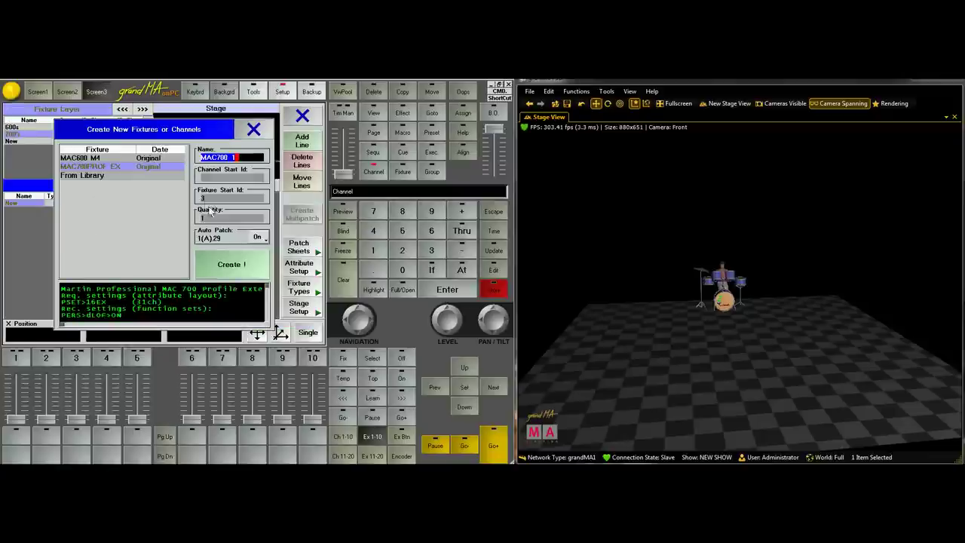
pyautogui.click(242, 218)
pyautogui.press('BackSpace')
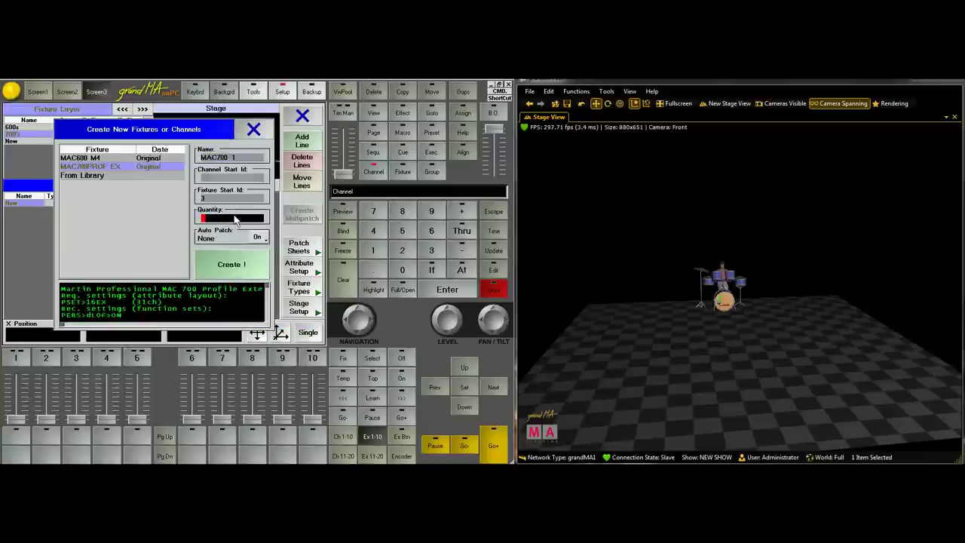
pyautogui.click(230, 260)
pyautogui.click(15, 144)
# Confirm the new layer name and create two _GENERIC DIMMER 8BIT dimmers, Dim 1 and Dim 2
pyautogui.write('Movers')
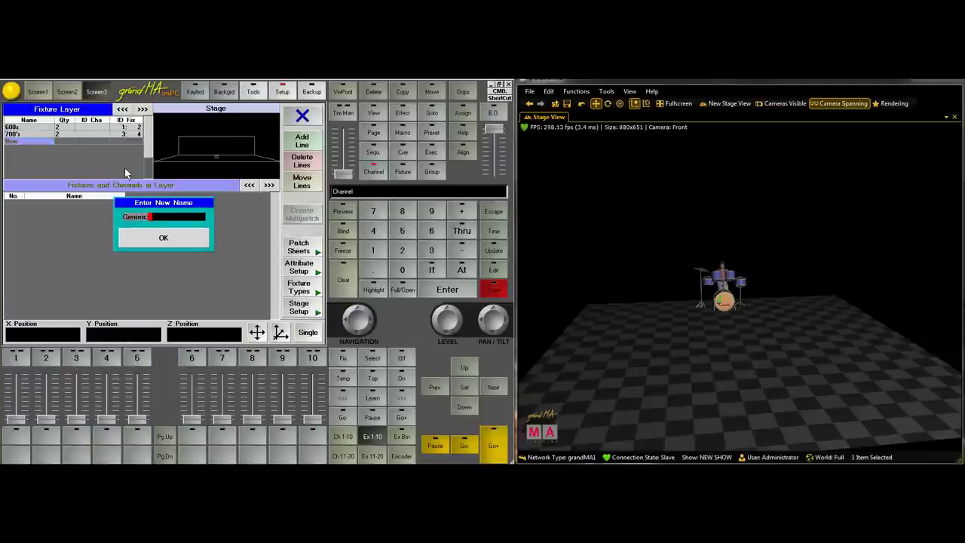
pyautogui.press('Return')
pyautogui.click(171, 176)
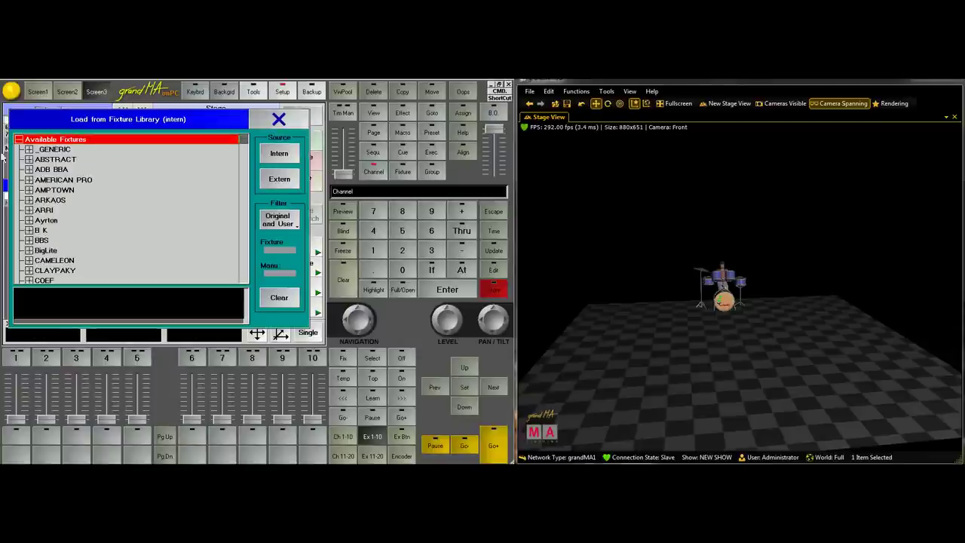
pyautogui.click(27, 149)
pyautogui.press('Down')
pyautogui.press('Down')
pyautogui.press('Down')
pyautogui.press('Down')
pyautogui.press('Down')
pyautogui.press('Down')
pyautogui.press('Down')
pyautogui.press('Down')
pyautogui.press('Down')
pyautogui.press('Down')
pyautogui.press('Down')
pyautogui.press('Down')
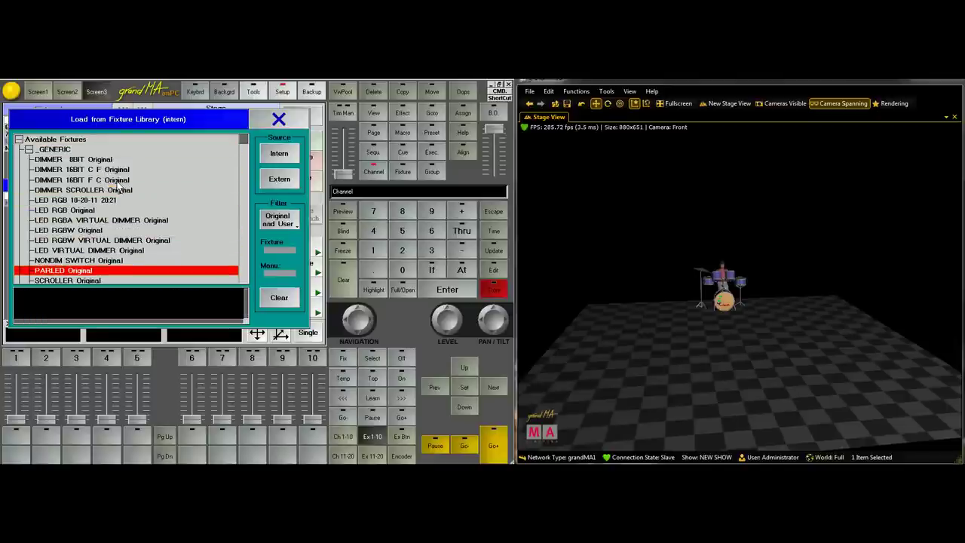
pyautogui.press('Up')
pyautogui.press('Up')
pyautogui.press('Up')
pyautogui.press('Up')
pyautogui.press('Up')
pyautogui.press('Up')
pyautogui.press('Up')
pyautogui.press('Up')
pyautogui.press('Up')
pyautogui.press('Up')
pyautogui.press('Up')
pyautogui.press('Return')
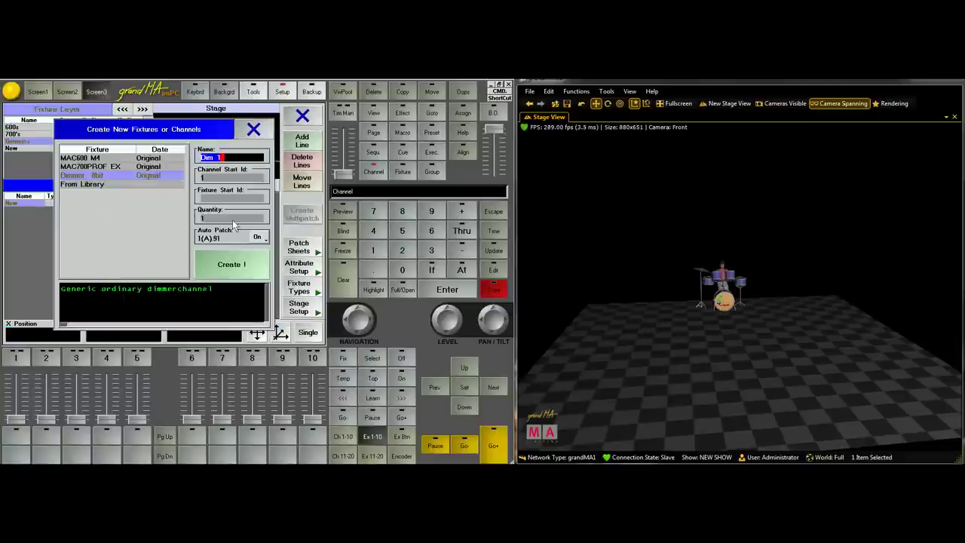
pyautogui.click(232, 220)
pyautogui.write('2')
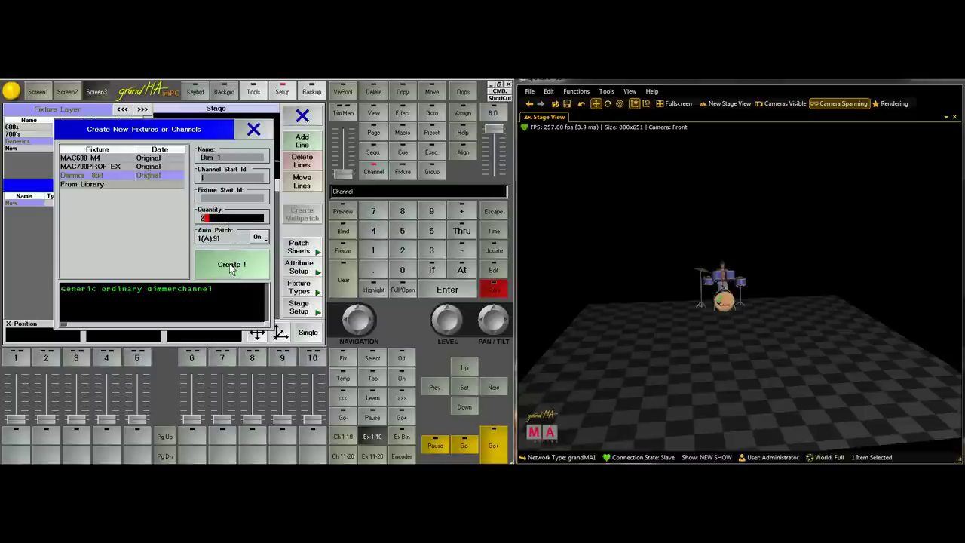
pyautogui.click(230, 266)
# Add one generic LED RGBW fixture, RGBW 1 with ID 5, patched at 1.93
pyautogui.click(66, 222)
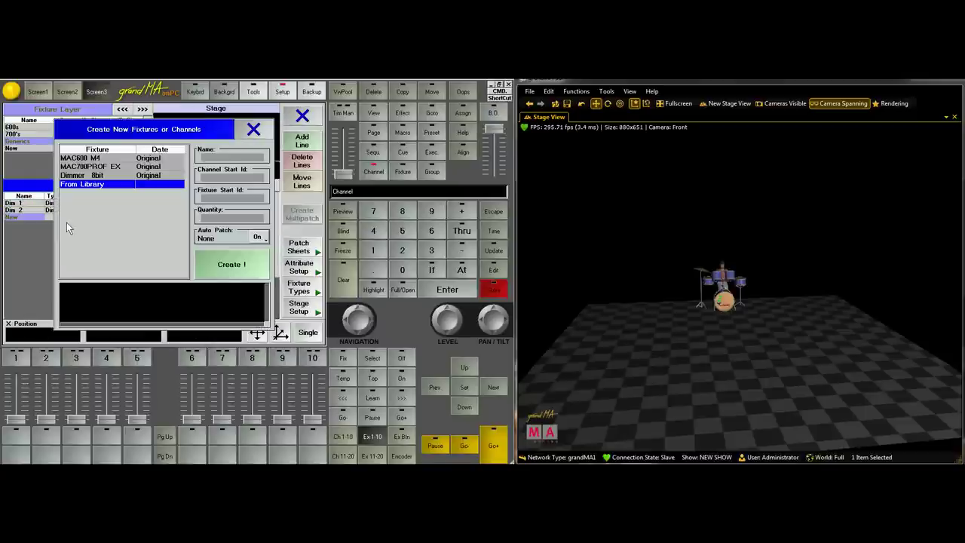
pyautogui.click(70, 184)
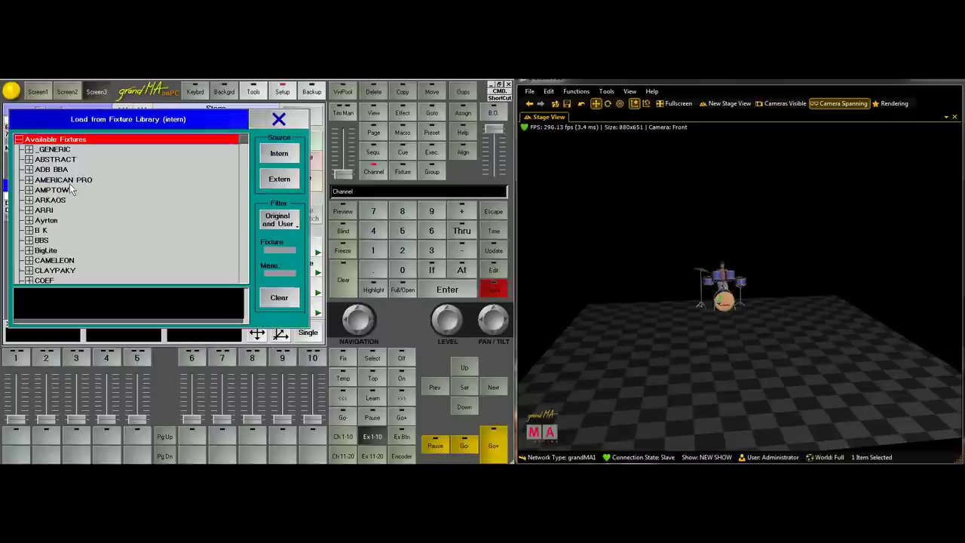
pyautogui.click(30, 150)
pyautogui.click(29, 149)
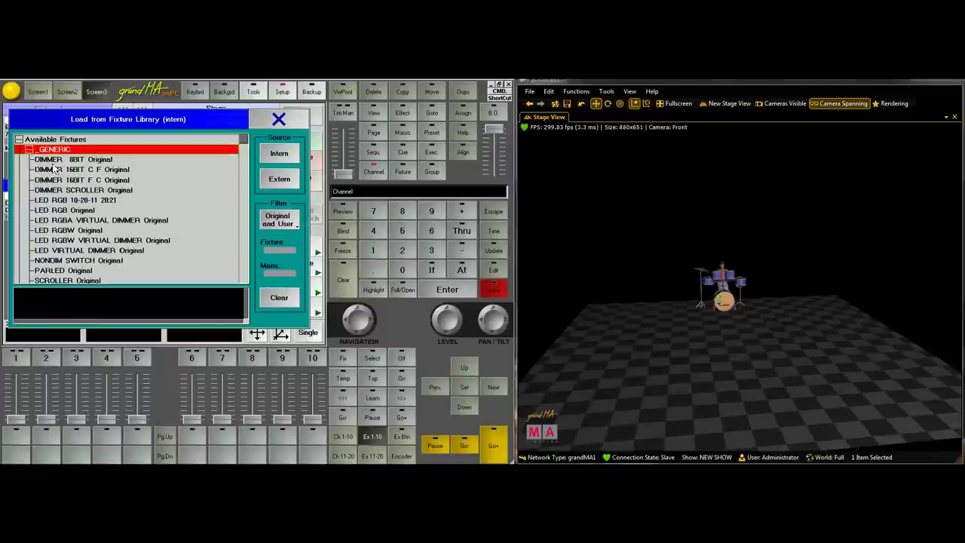
pyautogui.press('Down')
pyautogui.press('Down')
pyautogui.press('Down')
pyautogui.press('Down')
pyautogui.press('Down')
pyautogui.press('Down')
pyautogui.press('Down')
pyautogui.press('Down')
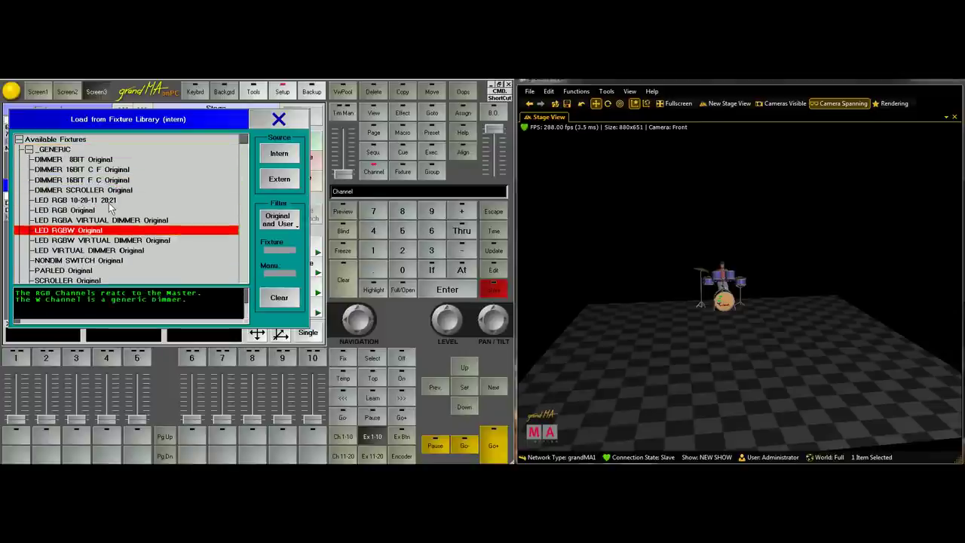
pyautogui.click(70, 240)
pyautogui.click(87, 231)
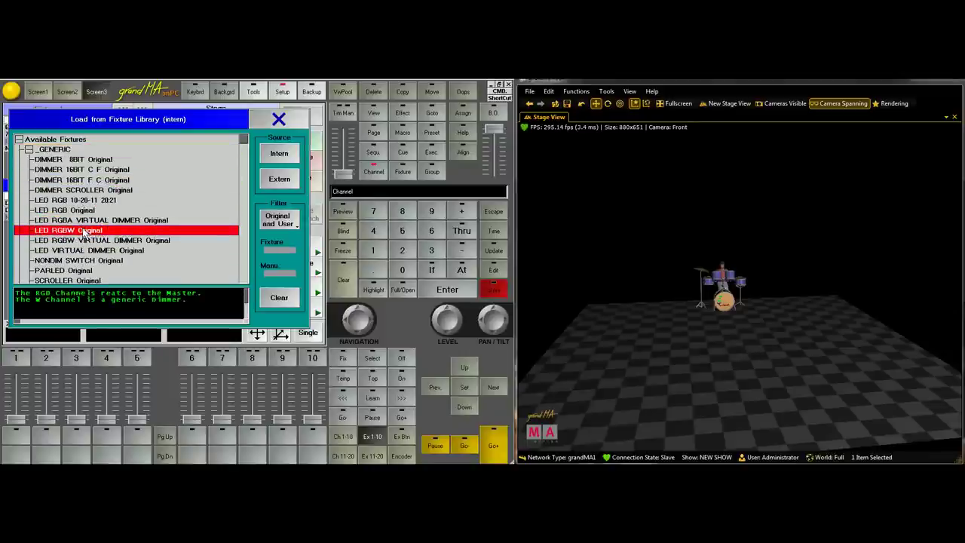
pyautogui.doubleClick(86, 230)
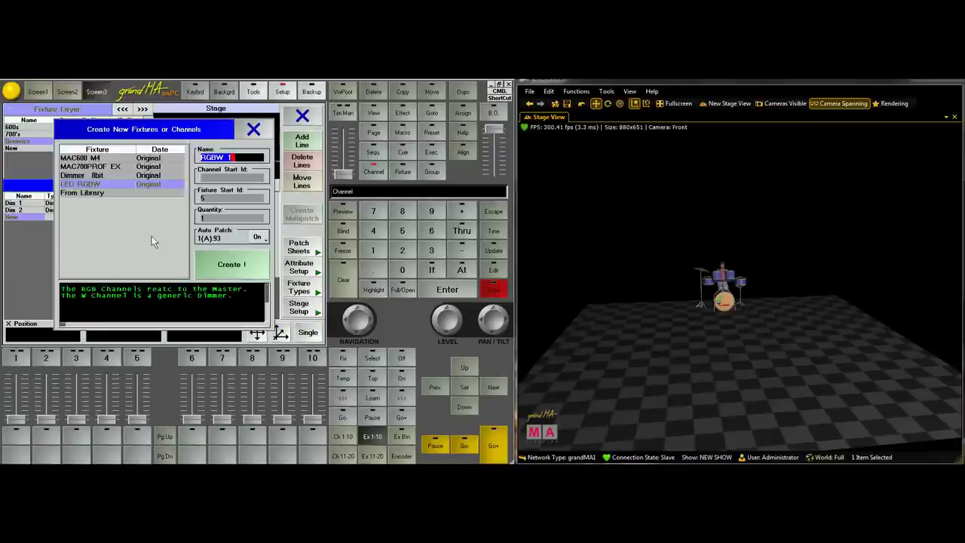
pyautogui.click(231, 265)
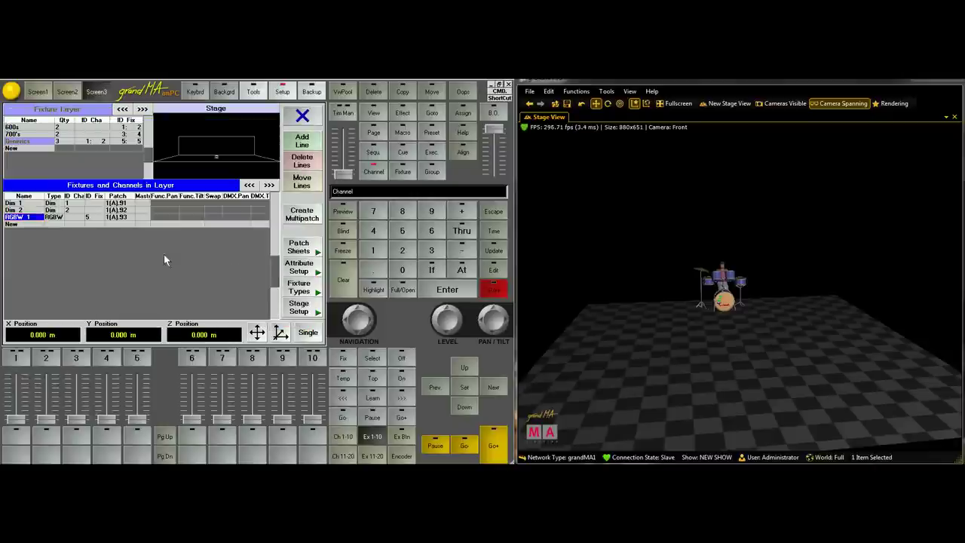
# Add a Martin ATOMIC3000 4ch strobe, ATOMIC 1 with ID 6, patched at 1.97
pyautogui.click(17, 227)
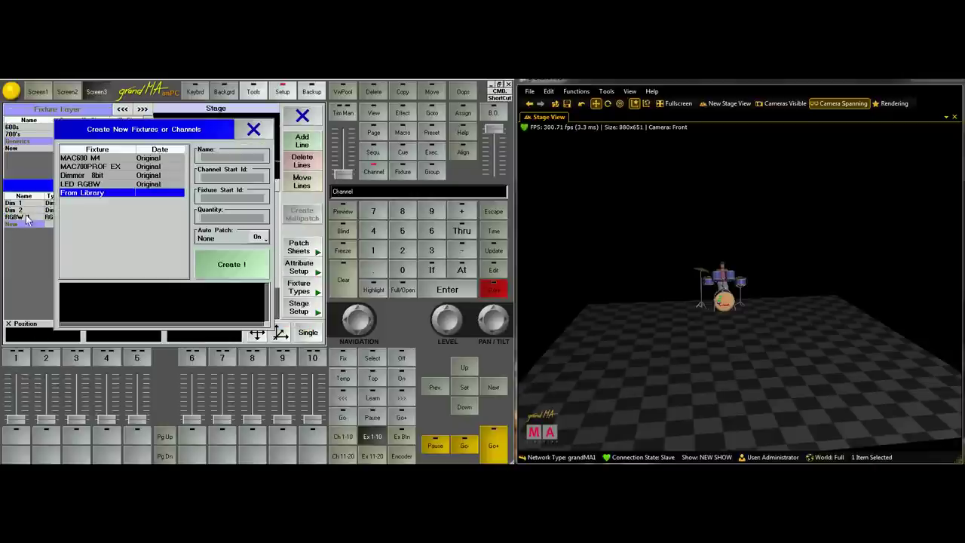
pyautogui.click(85, 195)
pyautogui.press('Down')
pyautogui.press('Down')
pyautogui.press('Down')
pyautogui.press('Down')
pyautogui.press('Down')
pyautogui.press('Down')
pyautogui.press('Down')
pyautogui.press('Down')
pyautogui.press('Down')
pyautogui.press('Down')
pyautogui.press('Down')
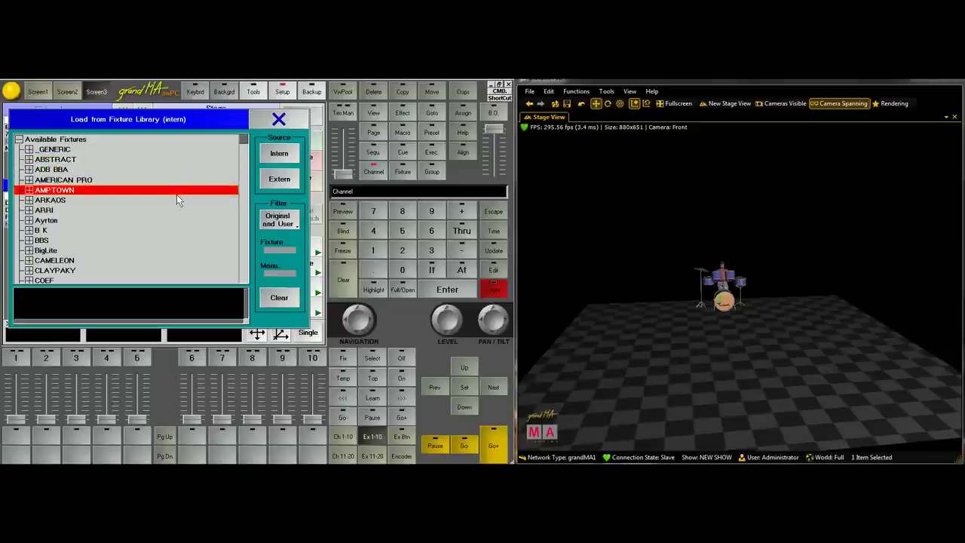
pyautogui.press('Down')
pyautogui.press('Down')
pyautogui.press('Down')
pyautogui.press('Down')
pyautogui.press('Down')
pyautogui.press('Down')
pyautogui.press('Down')
pyautogui.press('Down')
pyautogui.press('Down')
pyautogui.press('Down')
pyautogui.press('Down')
pyautogui.press('Down')
pyautogui.press('Down')
pyautogui.press('Down')
pyautogui.press('Down')
pyautogui.press('Down')
pyautogui.press('Down')
pyautogui.press('Down')
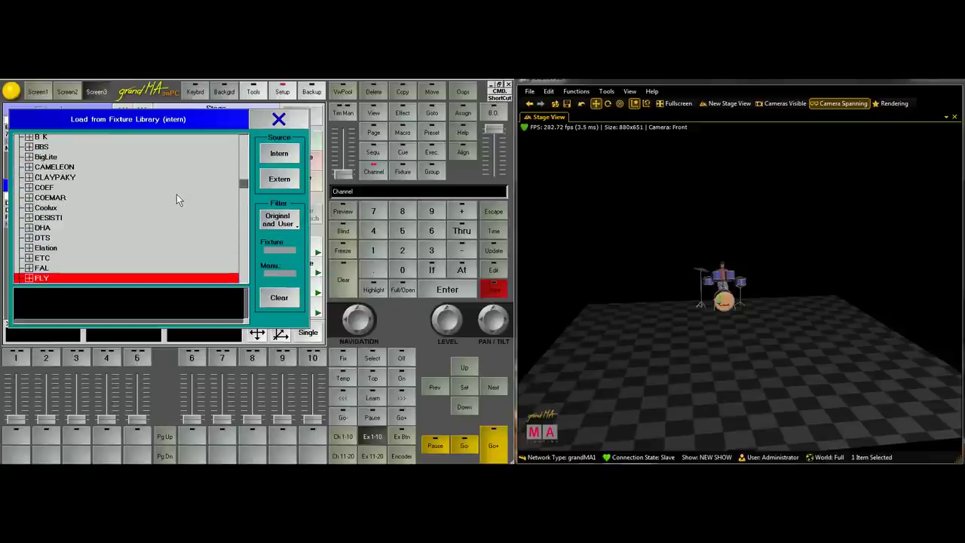
pyautogui.press('Down')
pyautogui.press('Down')
pyautogui.press('Down')
pyautogui.press('Down')
pyautogui.press('Down')
pyautogui.press('Down')
pyautogui.press('Down')
pyautogui.press('Down')
pyautogui.press('Down')
pyautogui.press('Down')
pyautogui.press('Down')
pyautogui.press('Down')
pyautogui.press('Down')
pyautogui.press('Down')
pyautogui.press('Down')
pyautogui.press('Down')
pyautogui.press('Down')
pyautogui.press('Down')
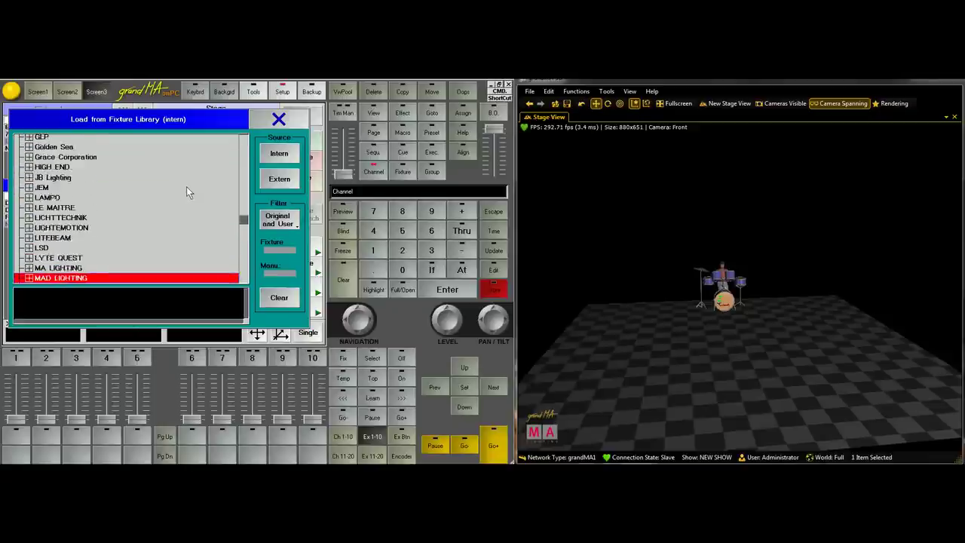
pyautogui.click(33, 248)
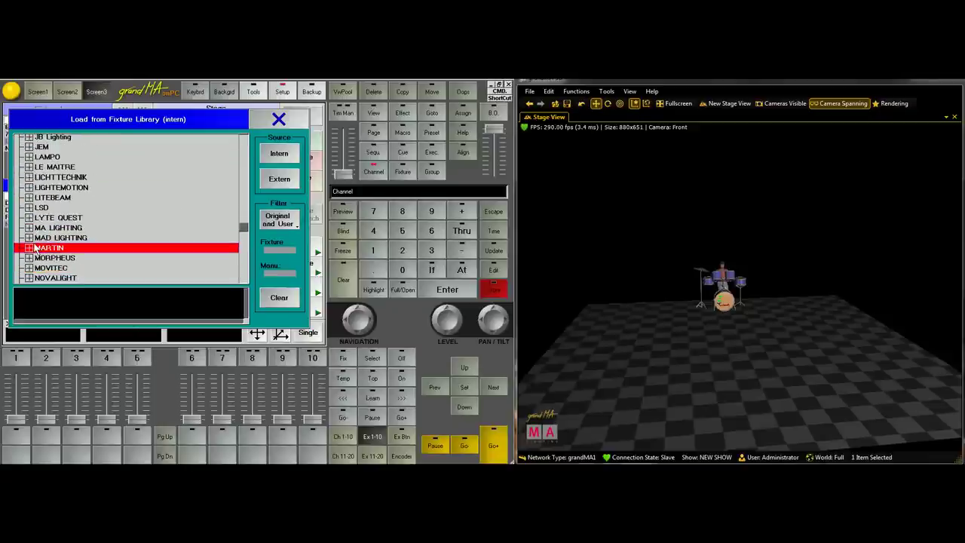
pyautogui.click(33, 249)
pyautogui.click(99, 256)
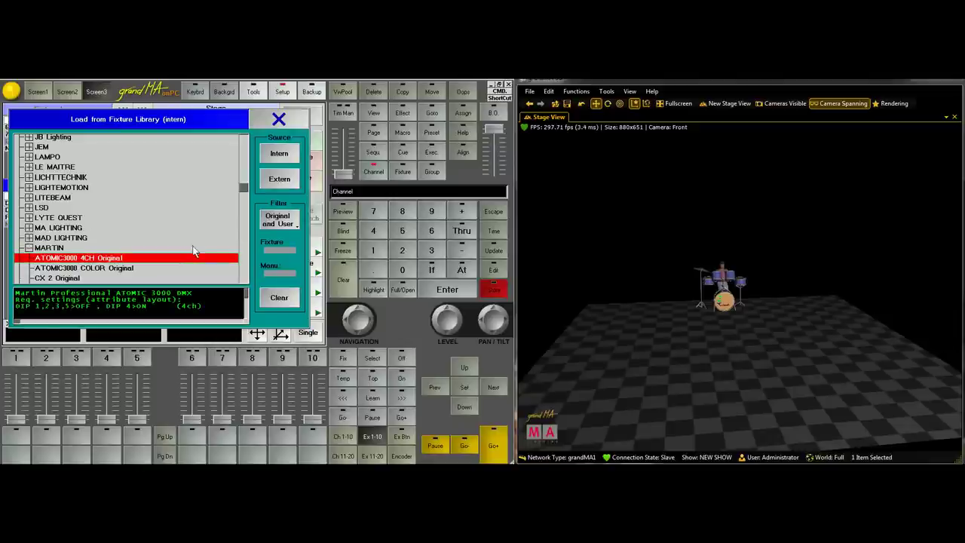
pyautogui.doubleClick(99, 255)
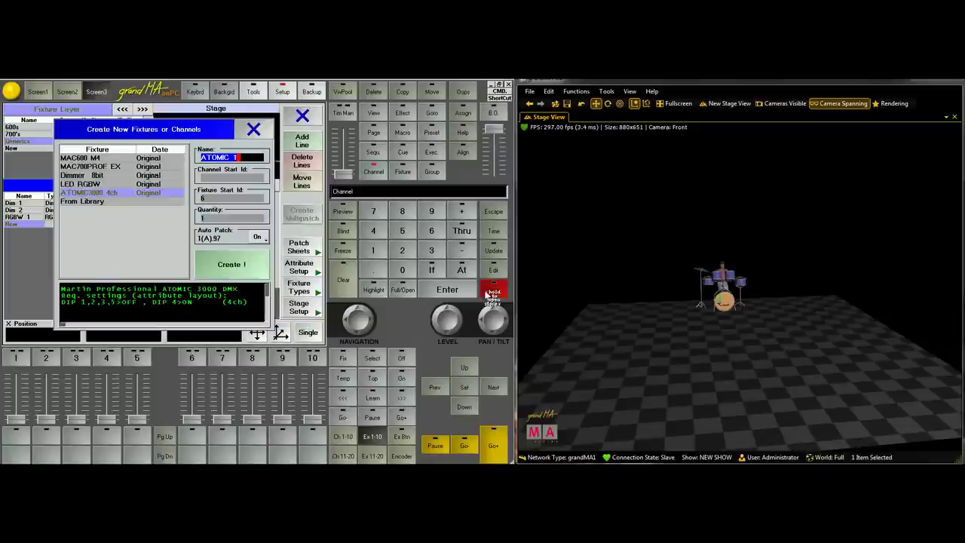
pyautogui.click(233, 265)
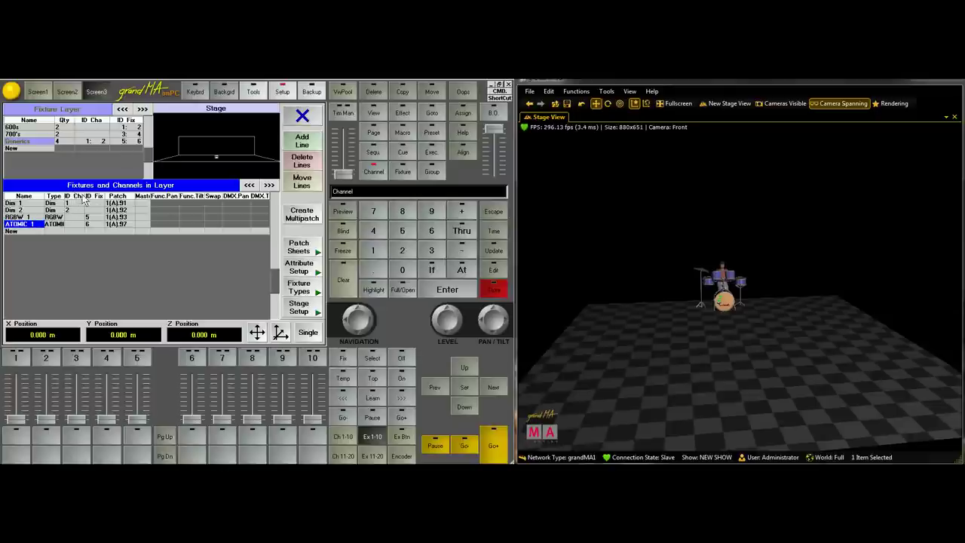
# Widen the ID Cha column, then close the patch setup and save the changes
pyautogui.moveTo(85, 198); pyautogui.dragTo(113, 208)
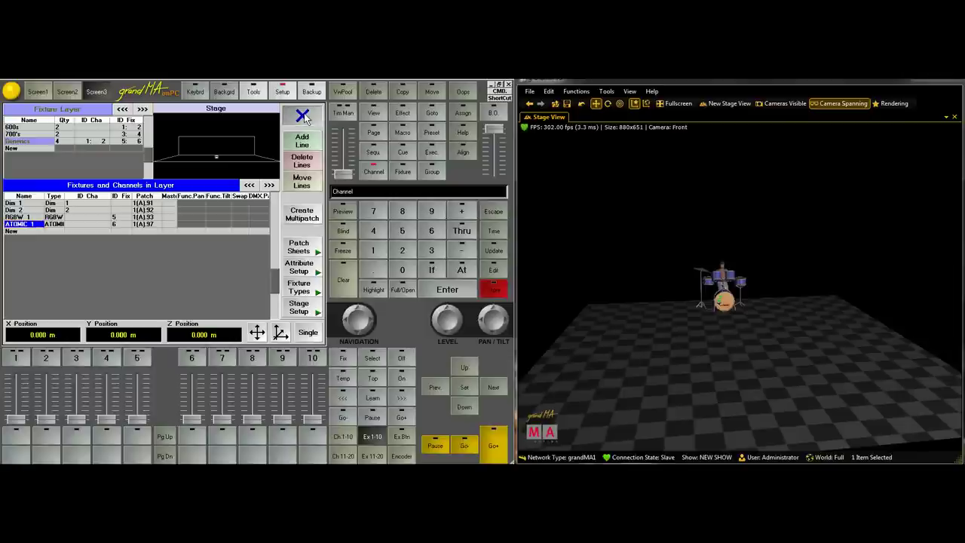
pyautogui.click(303, 115)
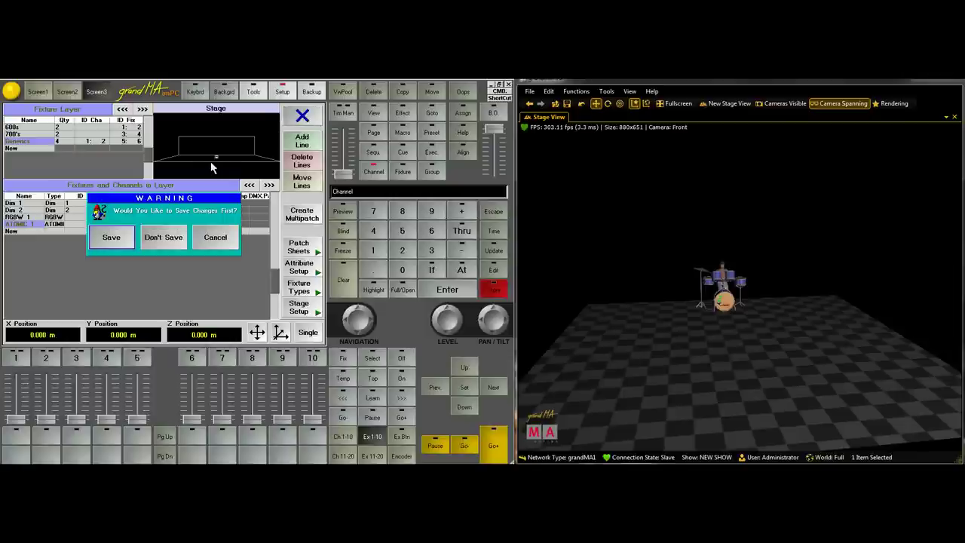
pyautogui.click(111, 238)
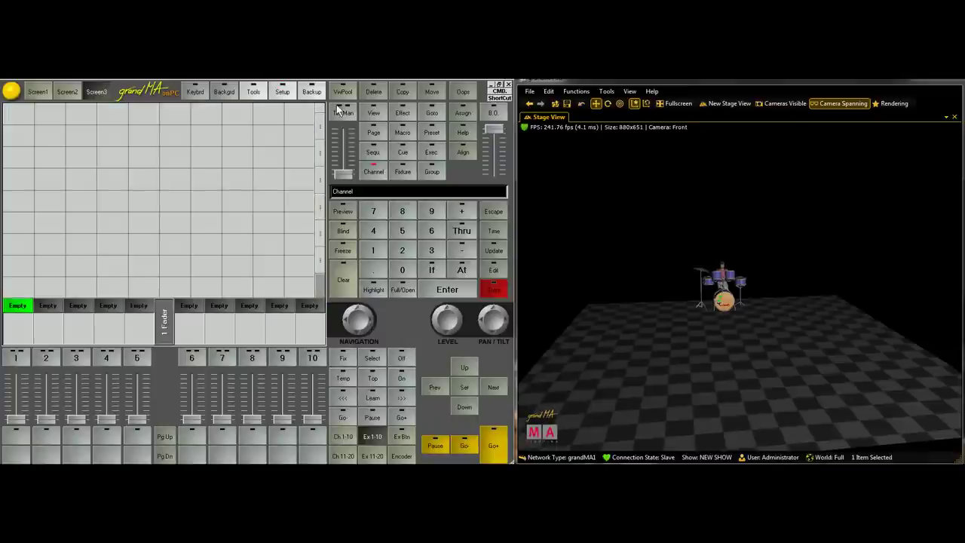
# Show the Assets window with its 3D Objects list expanded
pyautogui.scroll(6, 730, 258)
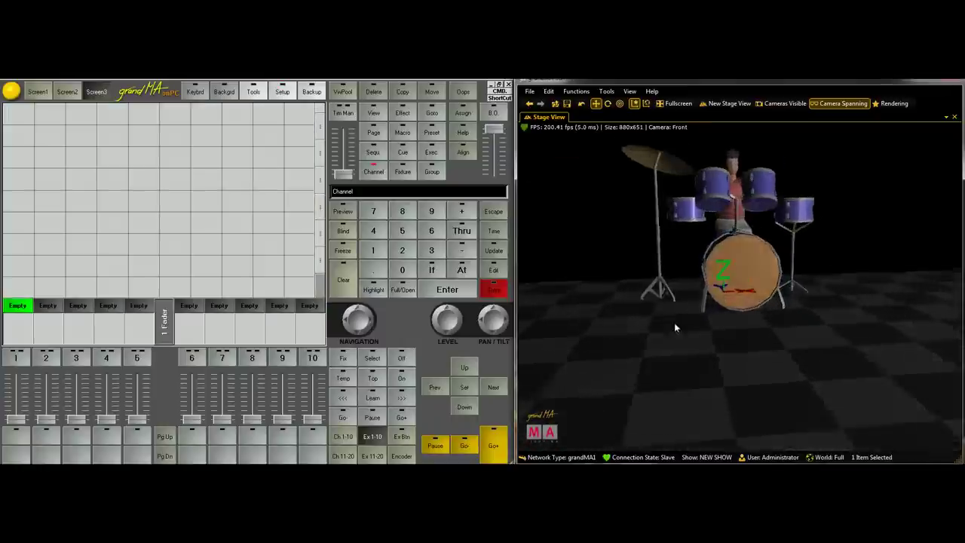
pyautogui.moveTo(673, 322); pyautogui.dragTo(742, 362)
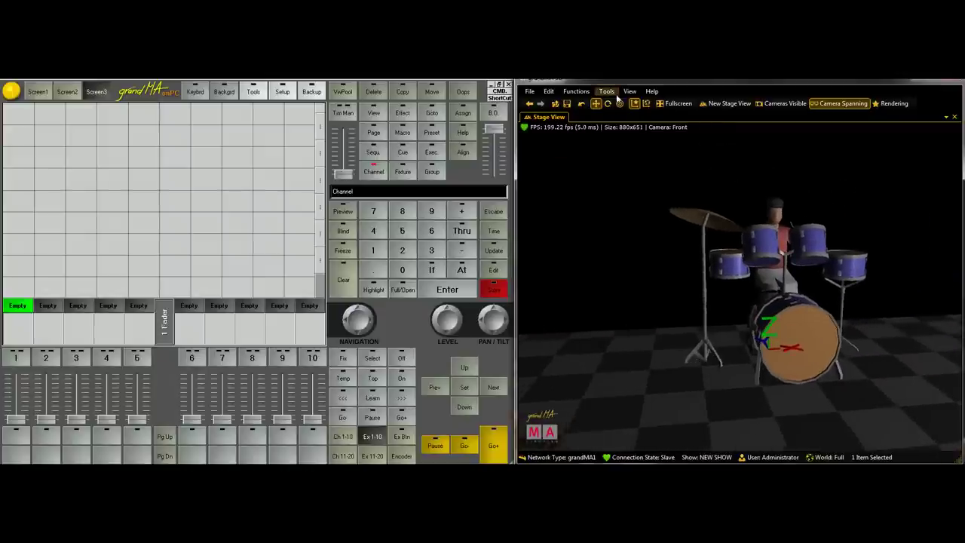
pyautogui.click(630, 91)
pyautogui.click(626, 130)
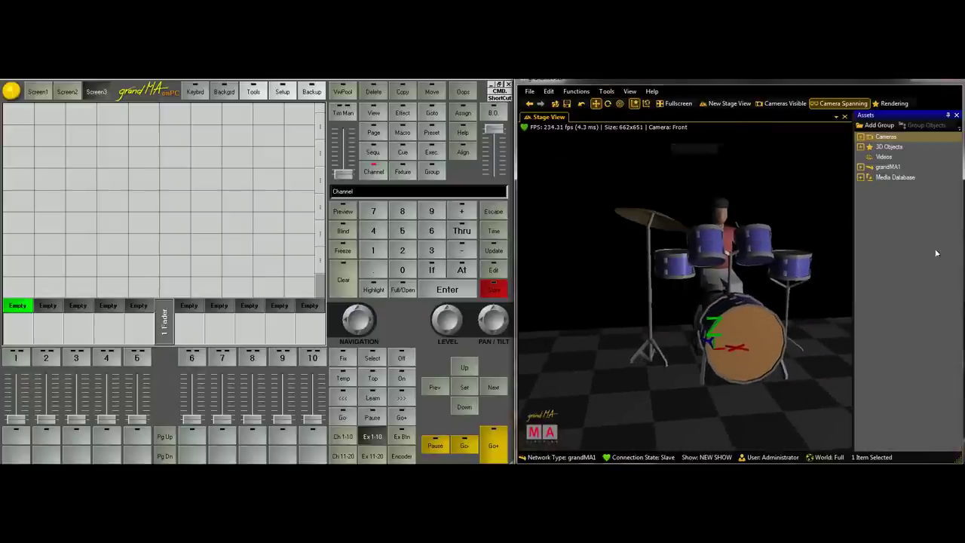
pyautogui.click(860, 147)
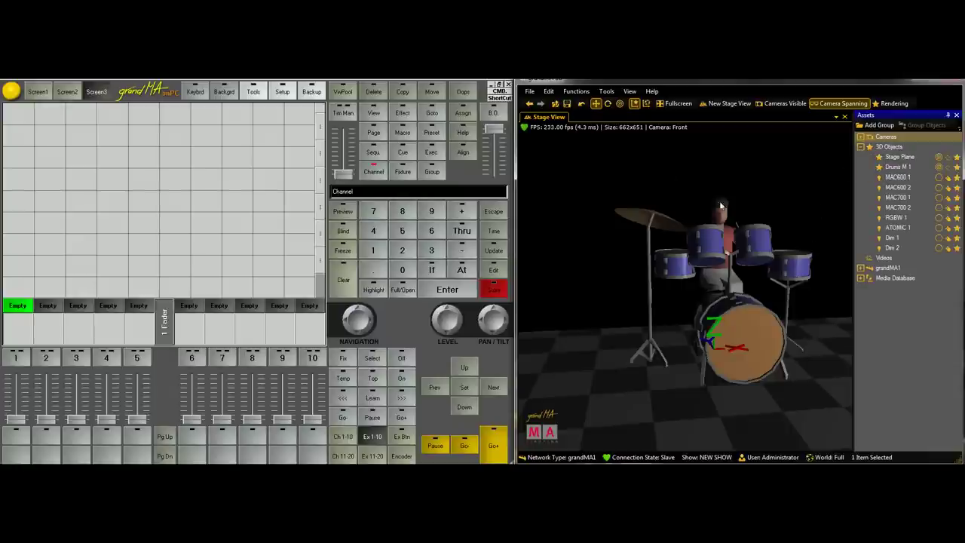
pyautogui.moveTo(720, 205); pyautogui.dragTo(656, 351)
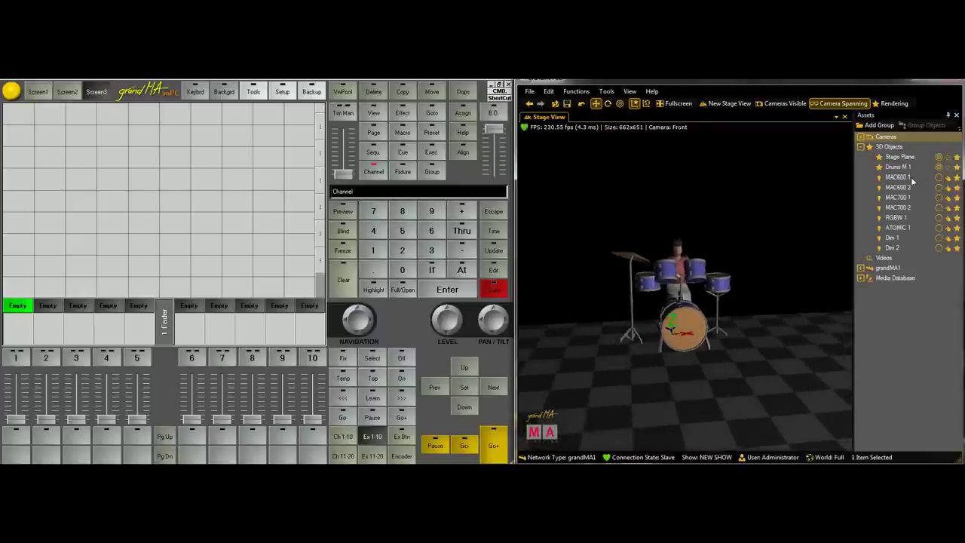
# Select MAC600 1 through Dim 2 and lift them about 4.1 m above the drum kit
pyautogui.click(897, 177)
pyautogui.keyDown('shift'); pyautogui.click(890, 248); pyautogui.keyUp('shift')
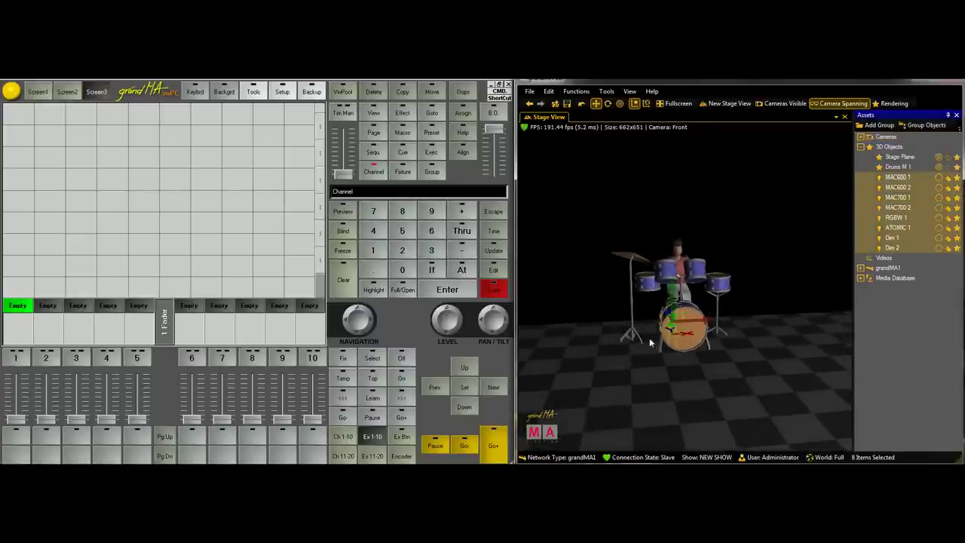
pyautogui.moveTo(649, 342); pyautogui.dragTo(750, 341)
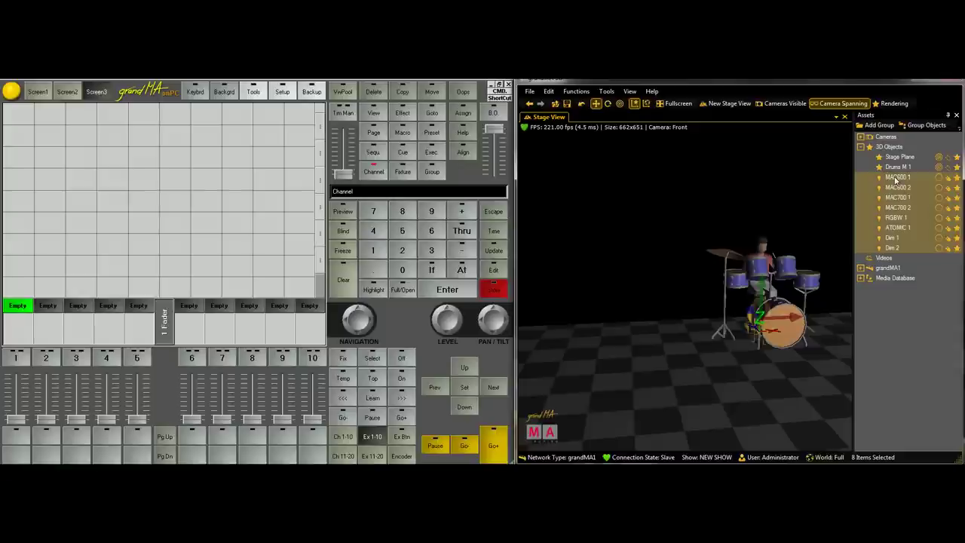
pyautogui.click(897, 178)
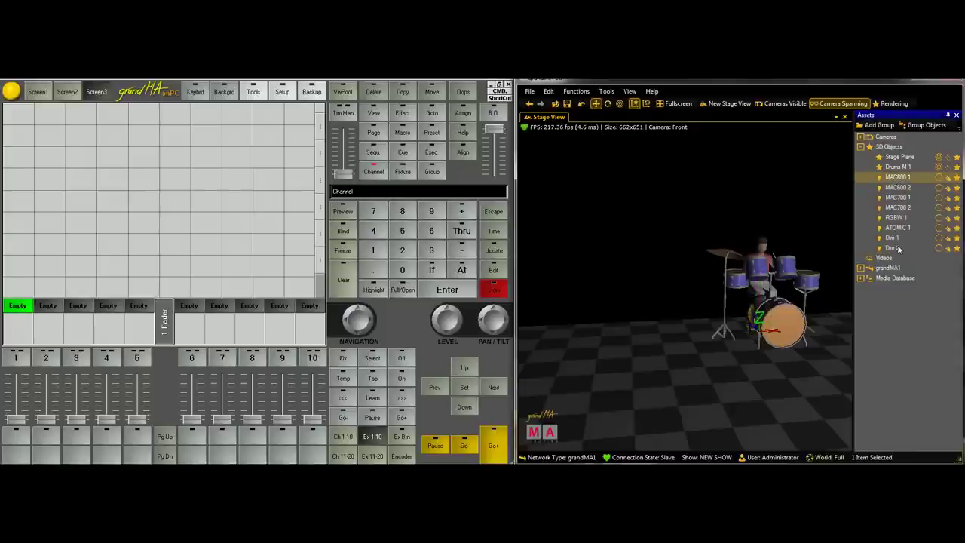
pyautogui.keyDown('shift'); pyautogui.click(897, 248); pyautogui.keyUp('shift')
pyautogui.moveTo(743, 311)
pyautogui.mouseDown()
pyautogui.moveTo(882, 369)
pyautogui.moveTo(846, 368)
pyautogui.moveTo(799, 342)
pyautogui.moveTo(720, 328)
pyautogui.moveTo(737, 323)
pyautogui.mouseUp()
pyautogui.moveTo(837, 383); pyautogui.dragTo(657, 317)
pyautogui.moveTo(617, 268); pyautogui.dragTo(722, 286)
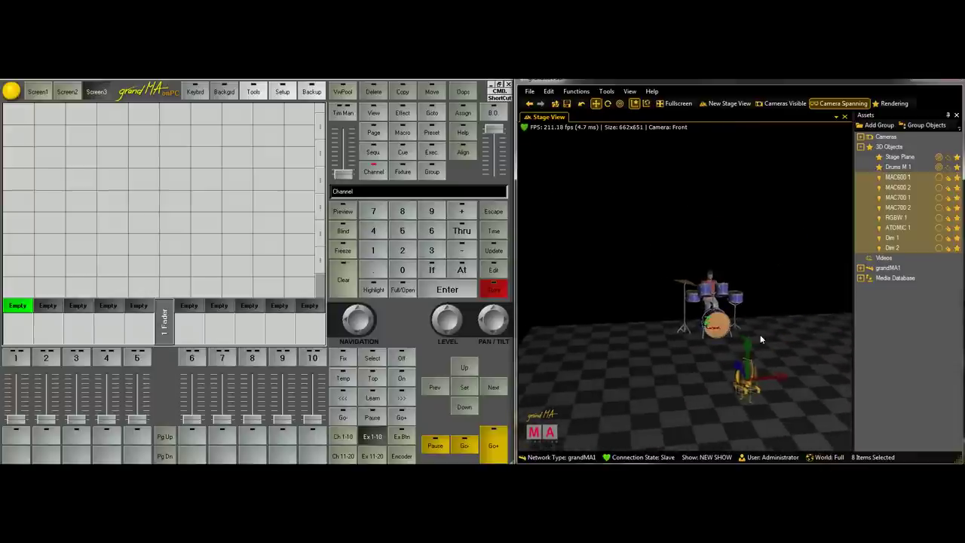
pyautogui.moveTo(750, 347); pyautogui.dragTo(757, 114)
pyautogui.moveTo(740, 206); pyautogui.dragTo(692, 264)
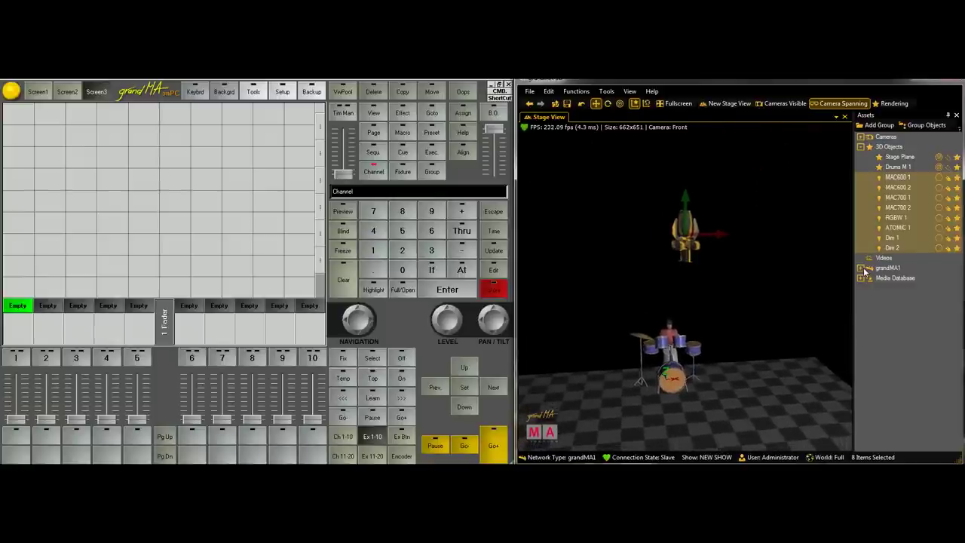
# Expand Media Database > Trusses to show Euro Circles, Eurotruss and Generic, then deselect the fixtures
pyautogui.click(862, 278)
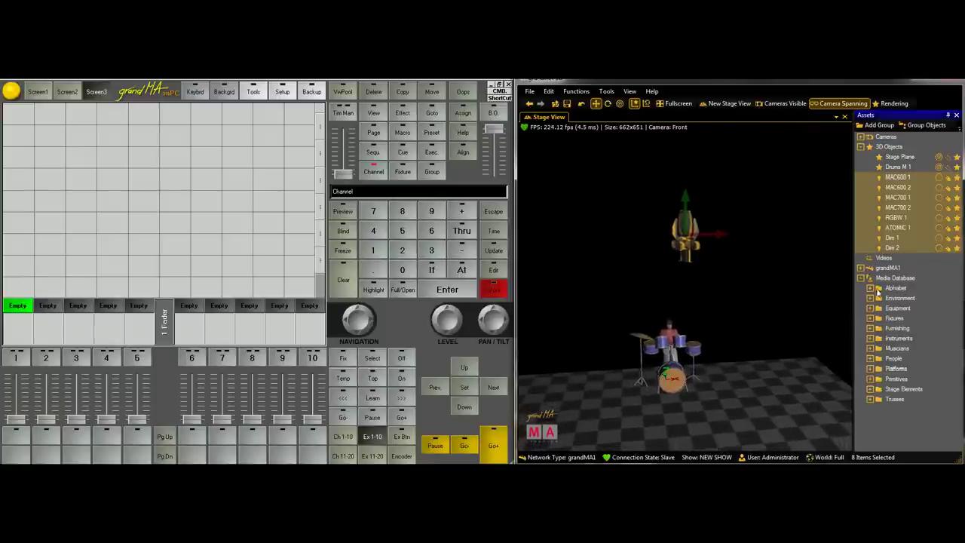
pyautogui.click(870, 399)
pyautogui.click(881, 428)
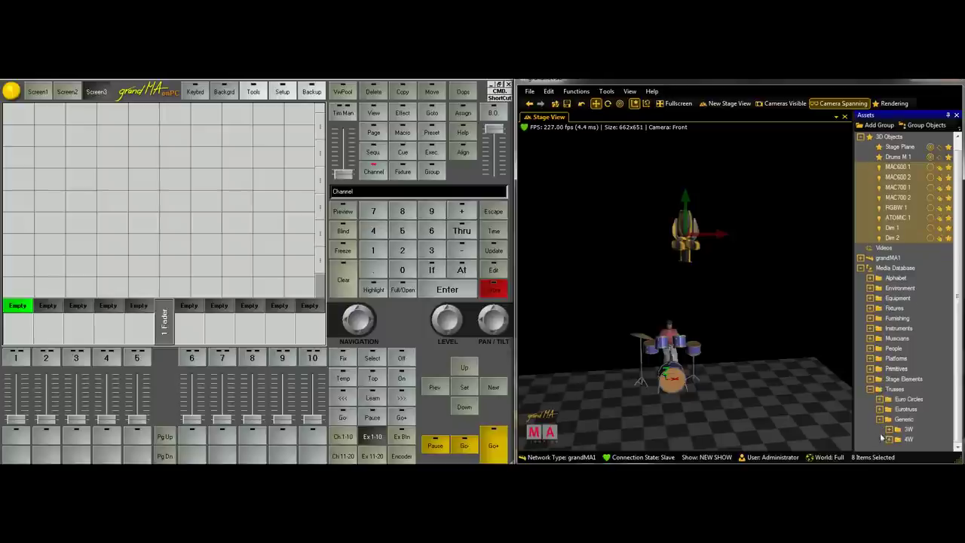
pyautogui.click(880, 419)
pyautogui.click(762, 275)
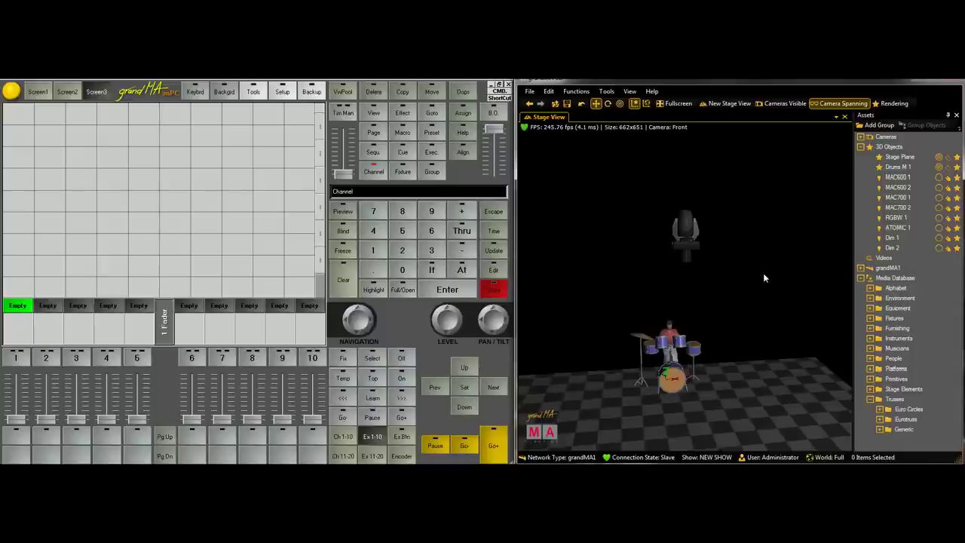
# Select MAC600 1 through MAC700 2 and rotate the four MAC heads together about 90 degrees
pyautogui.click(909, 178)
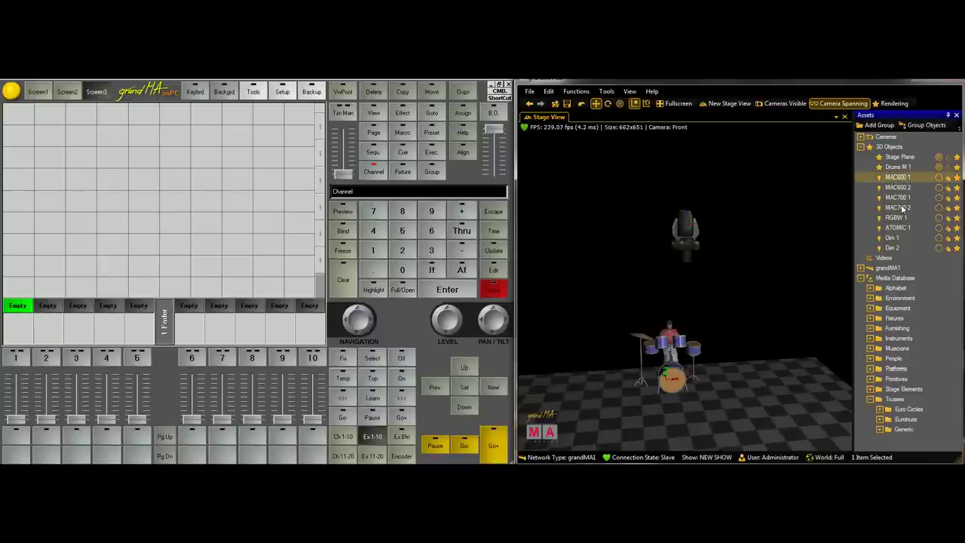
pyautogui.keyDown('shift'); pyautogui.click(898, 208); pyautogui.keyUp('shift')
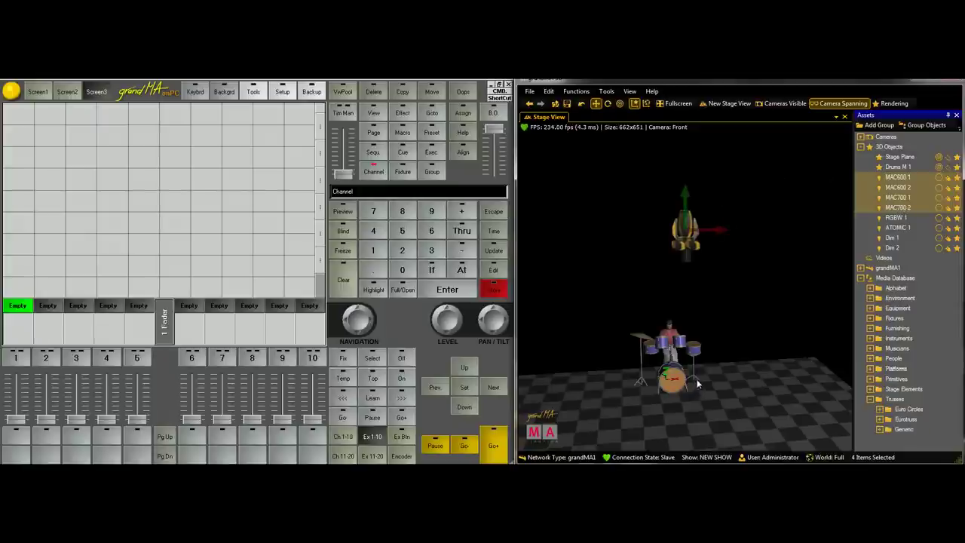
pyautogui.click(701, 242)
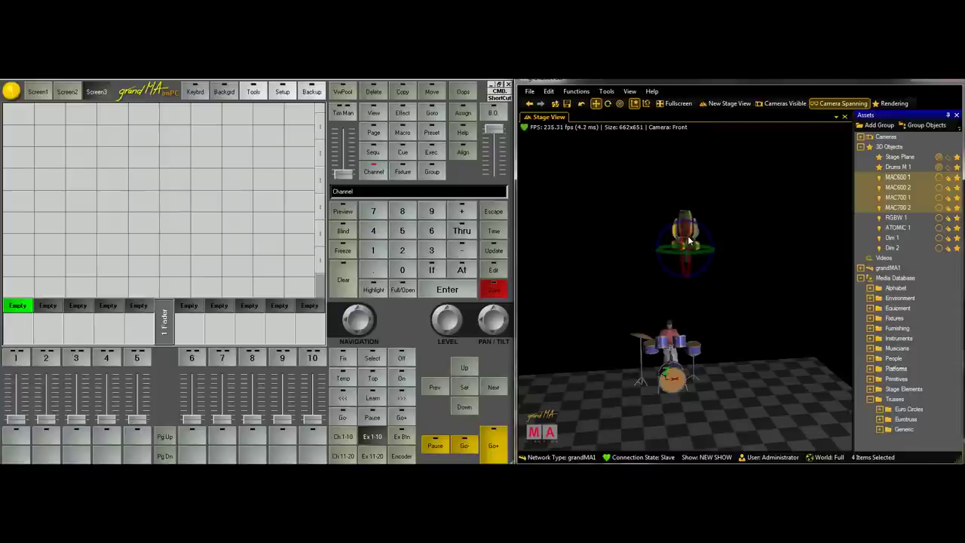
pyautogui.click(688, 236)
pyautogui.moveTo(687, 235); pyautogui.dragTo(688, 239)
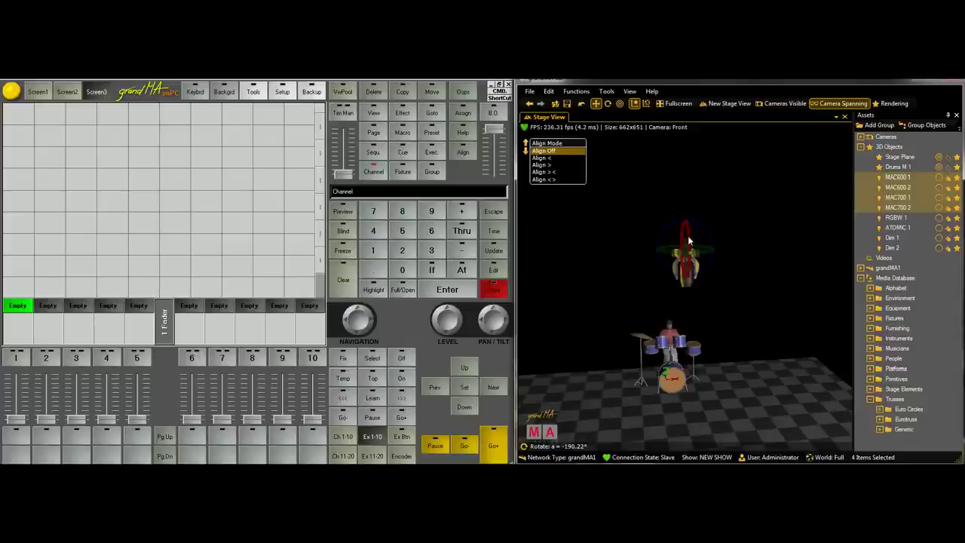
pyautogui.moveTo(688, 239); pyautogui.dragTo(689, 240)
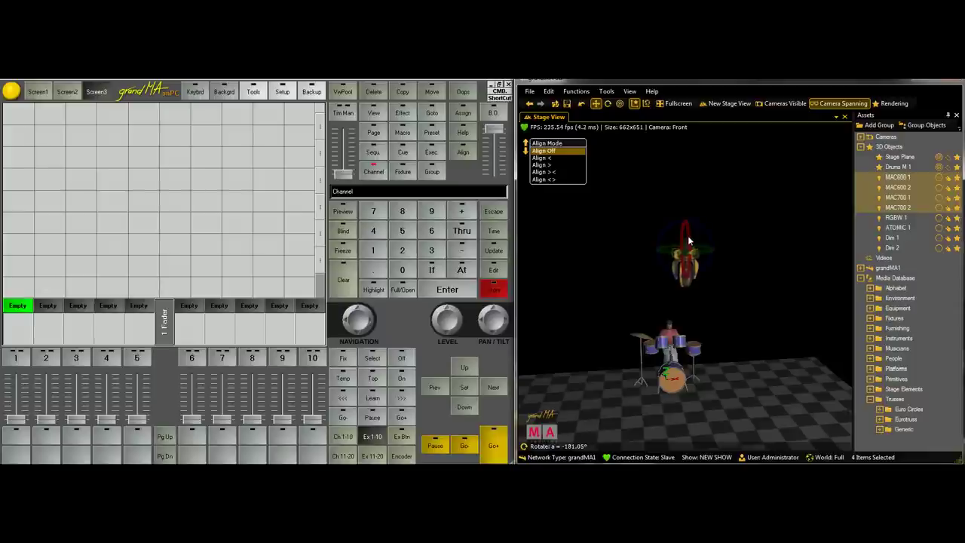
pyautogui.moveTo(688, 239); pyautogui.dragTo(688, 240)
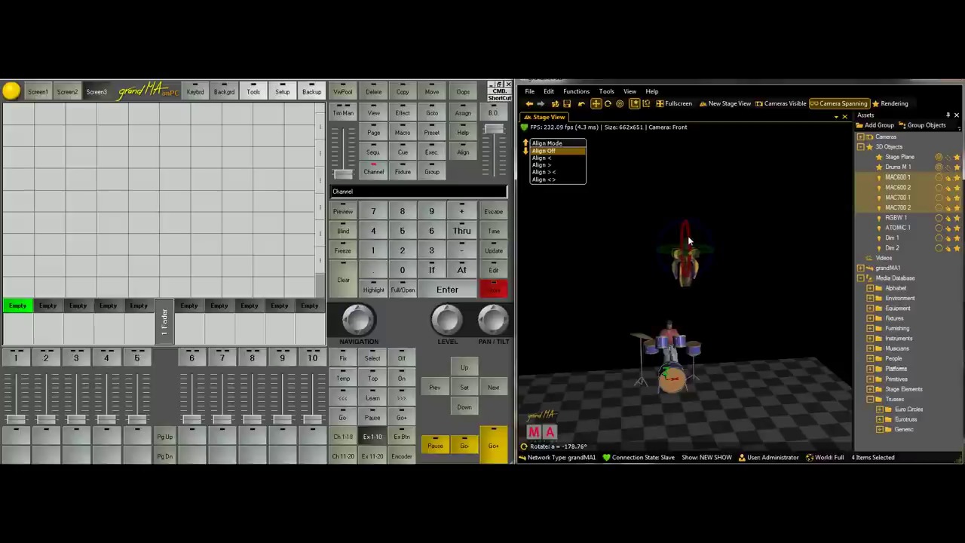
pyautogui.press('m')
pyautogui.moveTo(733, 251); pyautogui.dragTo(712, 286)
pyautogui.scroll(8, 751, 283)
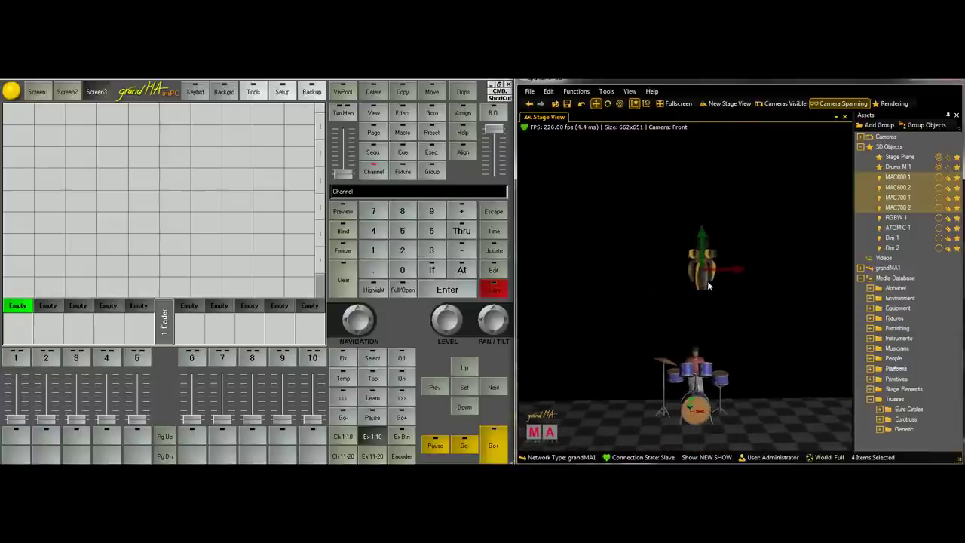
# Spread the MAC heads apart: MAC600 1 left, MAC700 1 right, MAC600 2 right
pyautogui.click(722, 251)
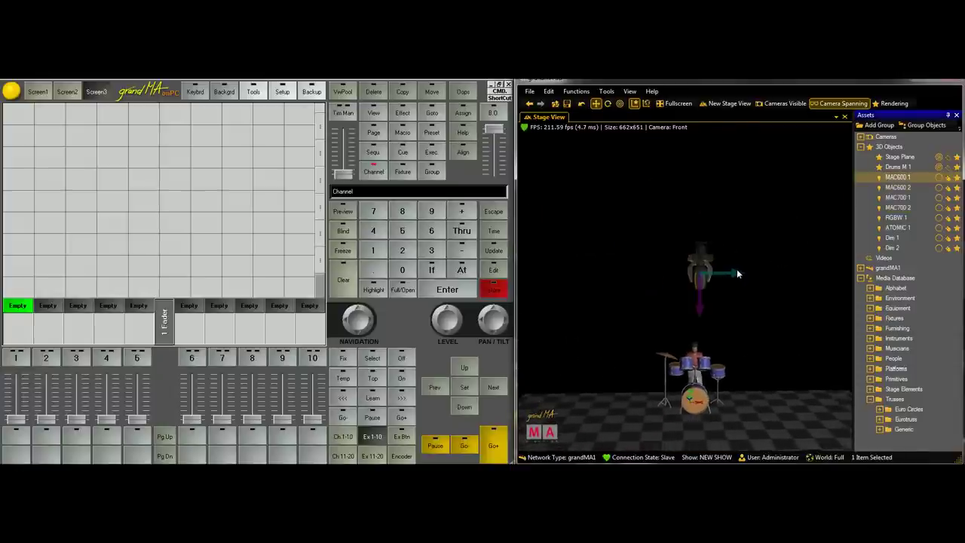
pyautogui.moveTo(738, 276); pyautogui.dragTo(642, 290)
pyautogui.click(900, 197)
pyautogui.moveTo(738, 273); pyautogui.dragTo(691, 271)
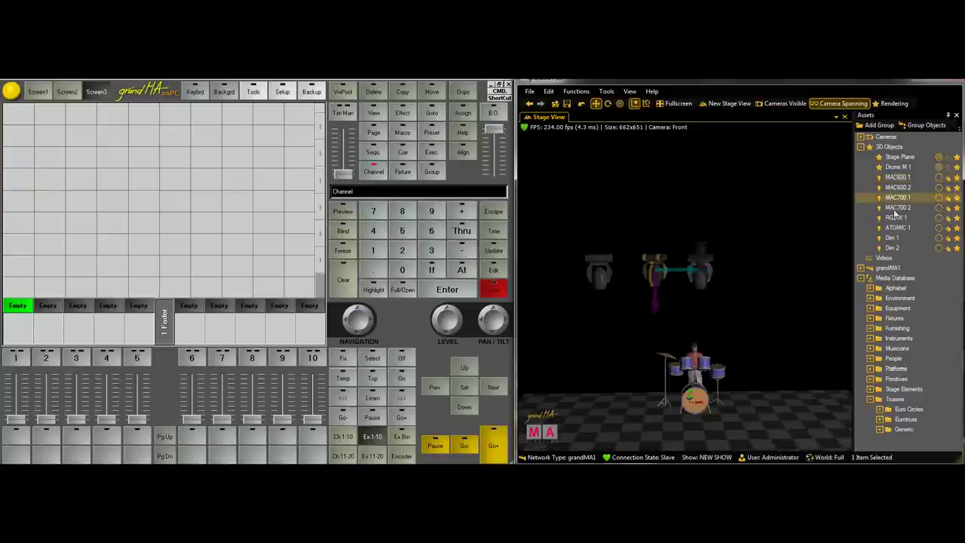
pyautogui.click(898, 187)
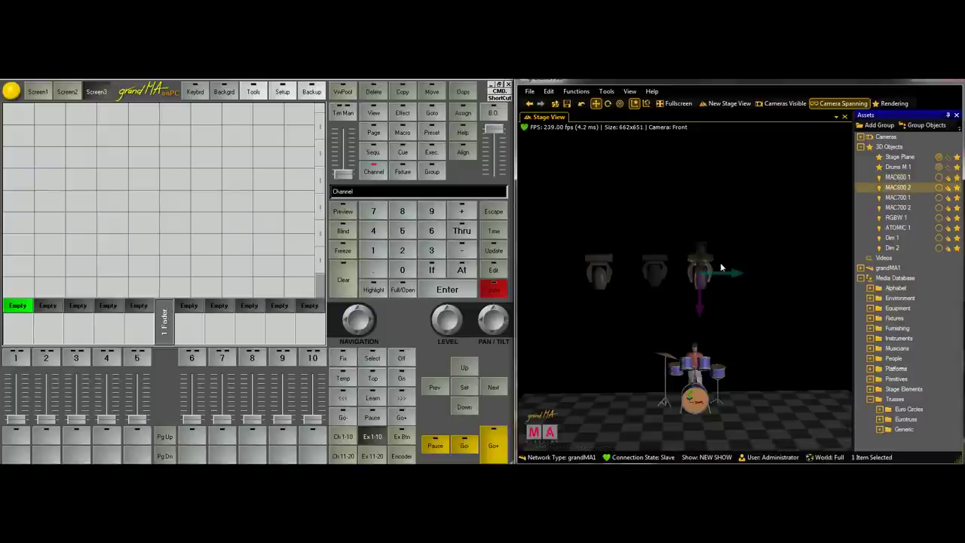
pyautogui.click(897, 197)
pyautogui.moveTo(698, 278); pyautogui.dragTo(823, 268)
pyautogui.click(895, 208)
pyautogui.click(901, 187)
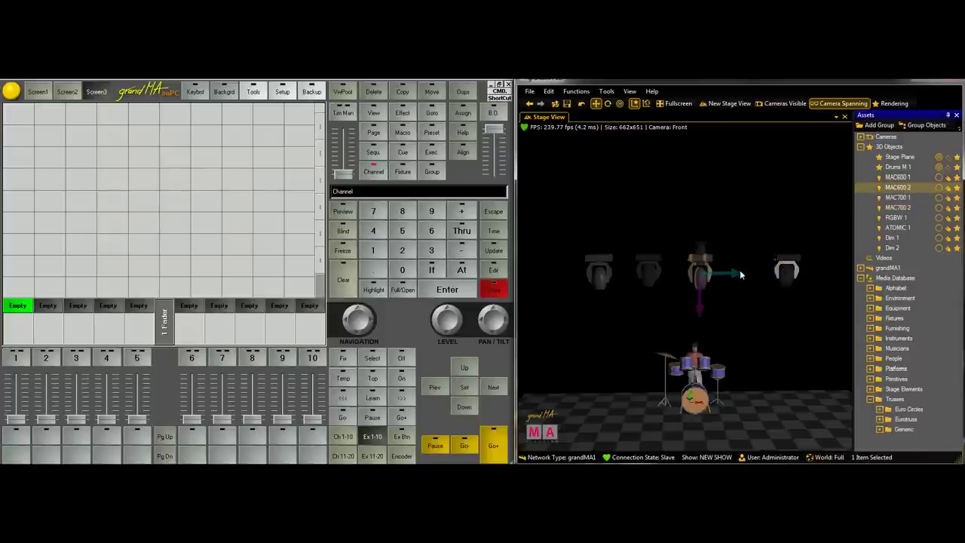
pyautogui.moveTo(735, 277); pyautogui.dragTo(775, 273)
# Lower the RGBW 1 fixture slightly
pyautogui.click(769, 317)
pyautogui.click(912, 219)
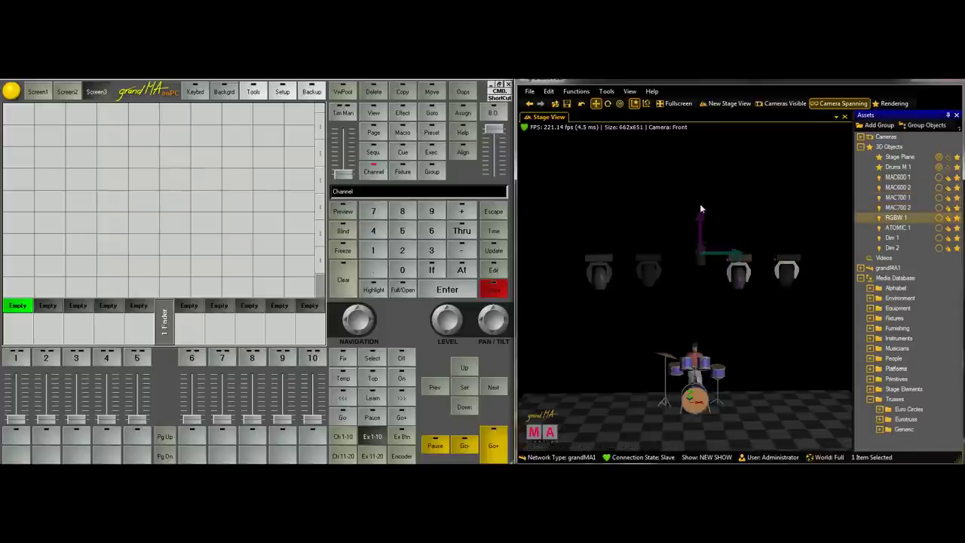
pyautogui.moveTo(701, 203); pyautogui.dragTo(703, 239)
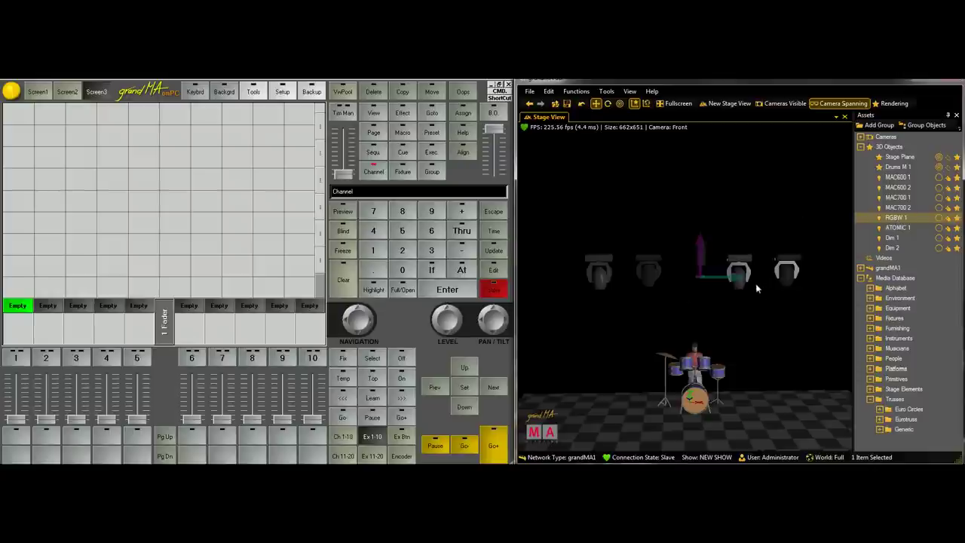
pyautogui.scroll(5, 728, 290)
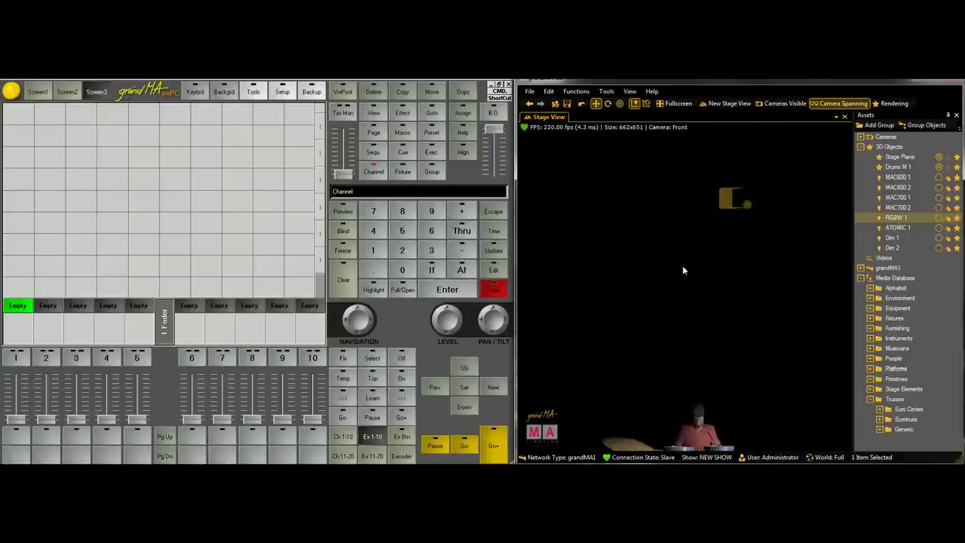
# Swap RGBW 1's 3D model to Generic - LED PAR (short)
pyautogui.rightClick(718, 227)
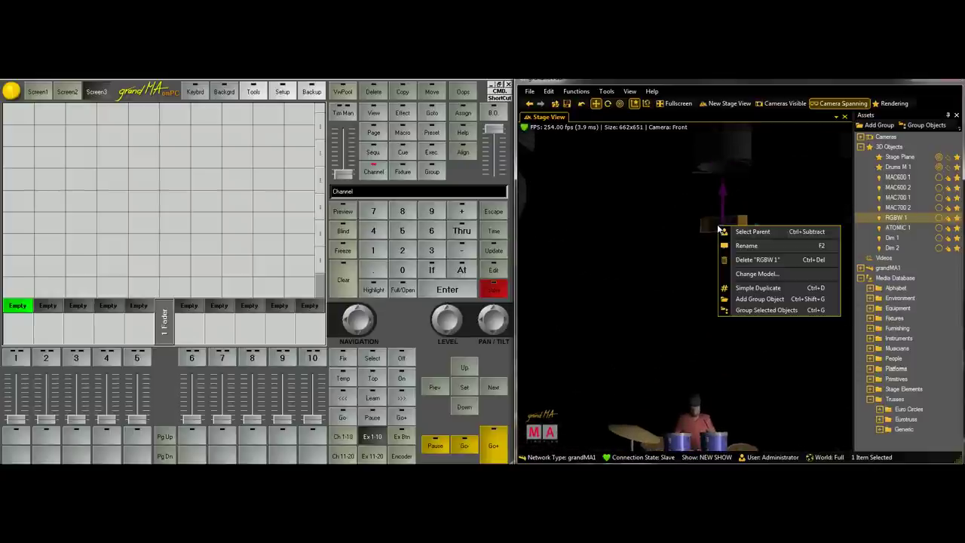
pyautogui.click(762, 279)
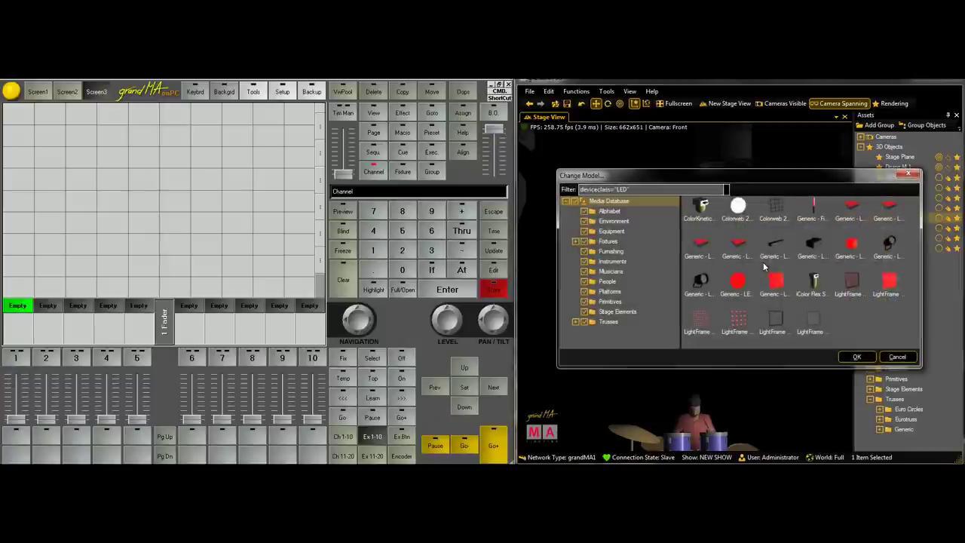
pyautogui.moveTo(608, 208); pyautogui.dragTo(651, 215)
pyautogui.doubleClick(883, 240)
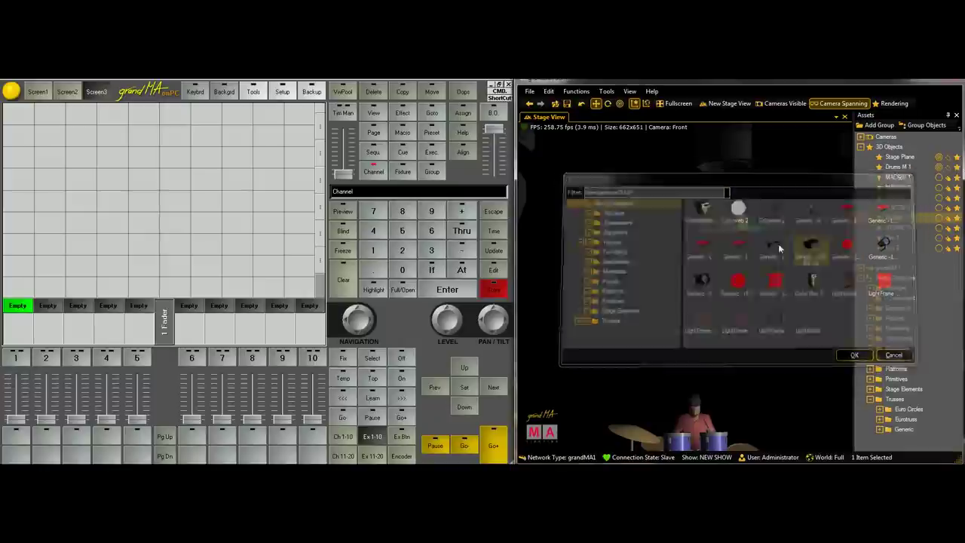
pyautogui.rightClick(693, 214)
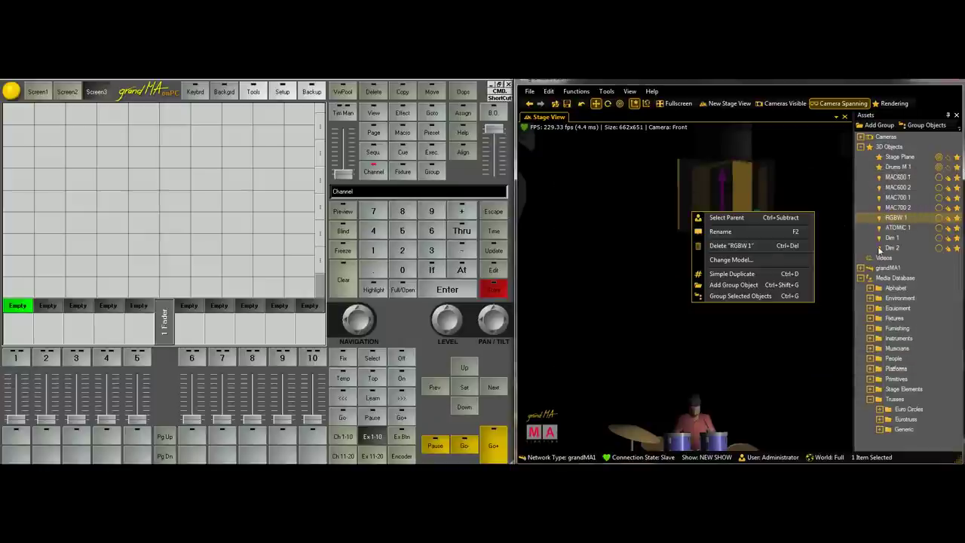
pyautogui.click(766, 260)
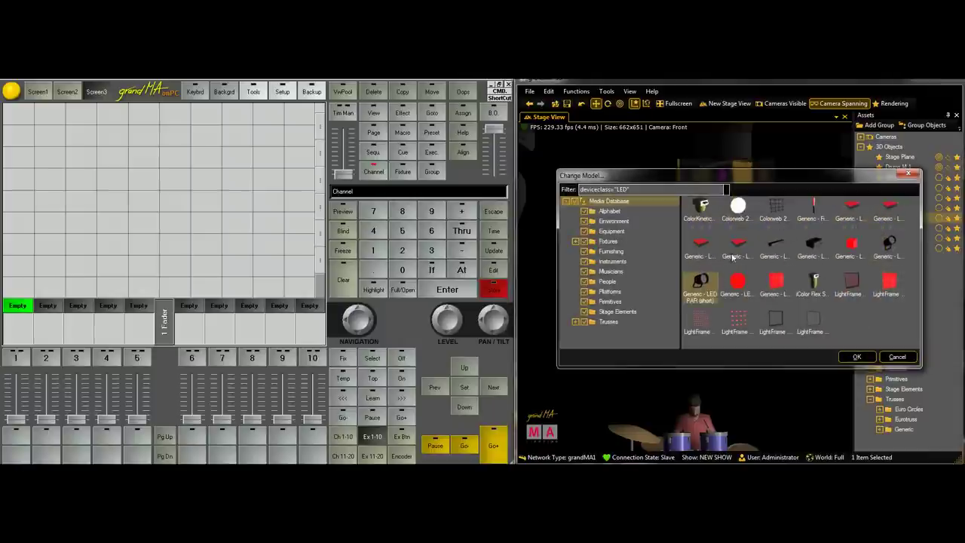
pyautogui.click(854, 356)
pyautogui.moveTo(685, 279); pyautogui.dragTo(675, 334)
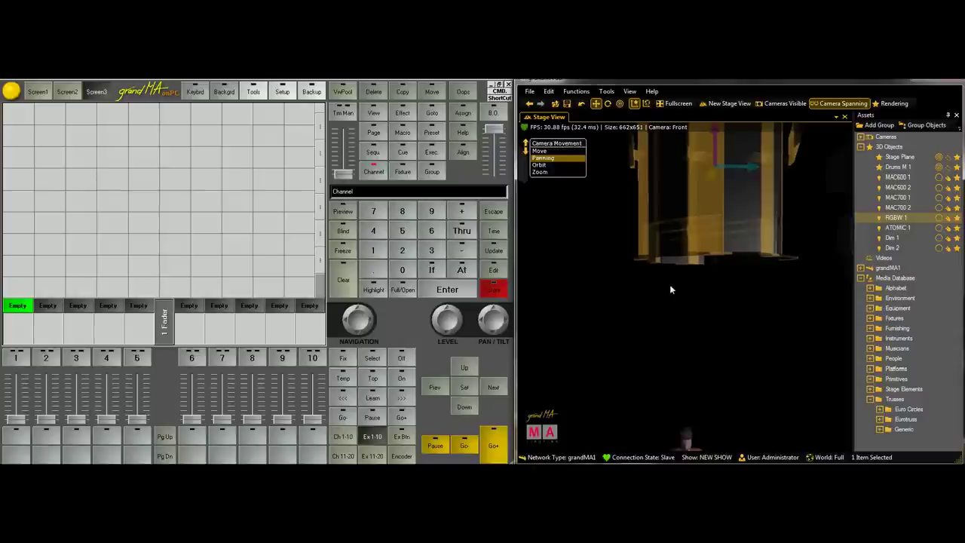
pyautogui.scroll(-5, 671, 278)
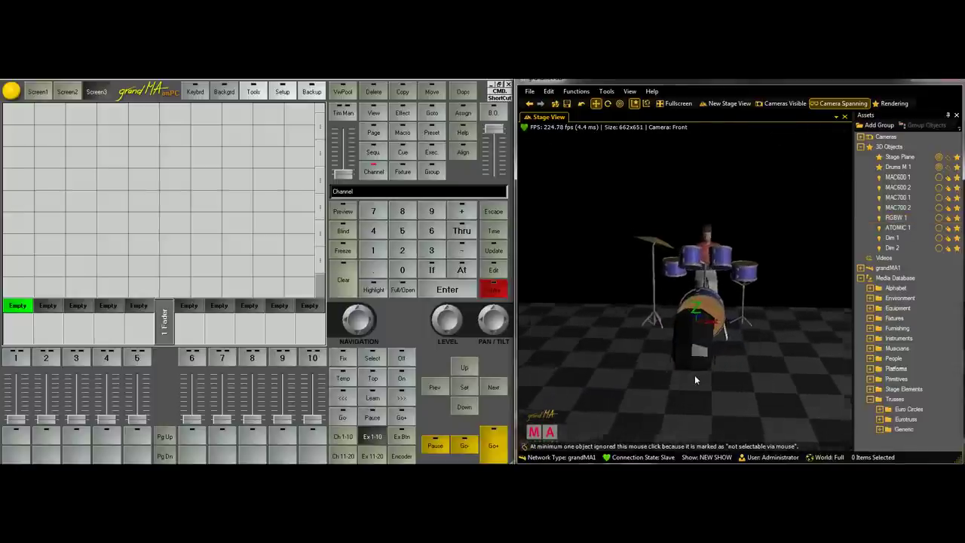
# Change RGBW 1's model to an LED bar
pyautogui.rightClick(679, 339)
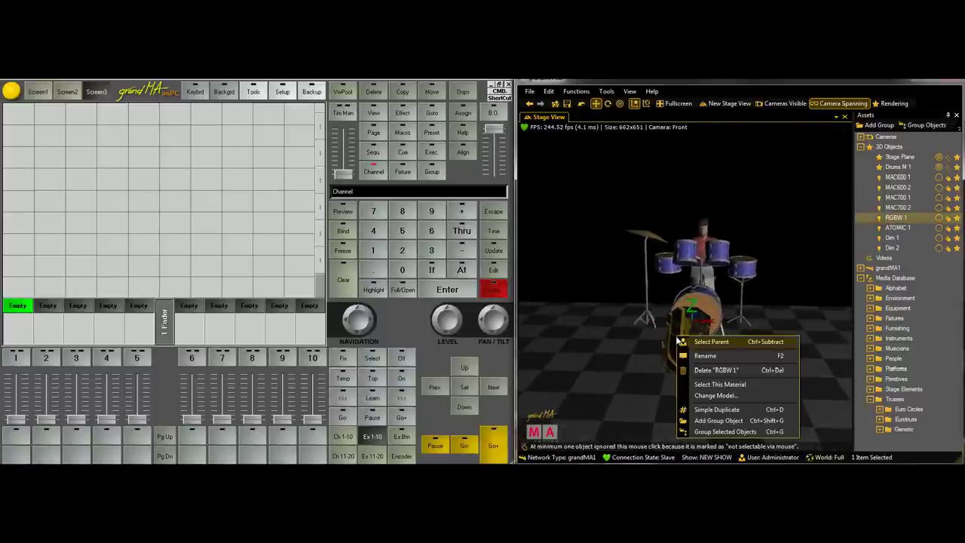
pyautogui.click(721, 395)
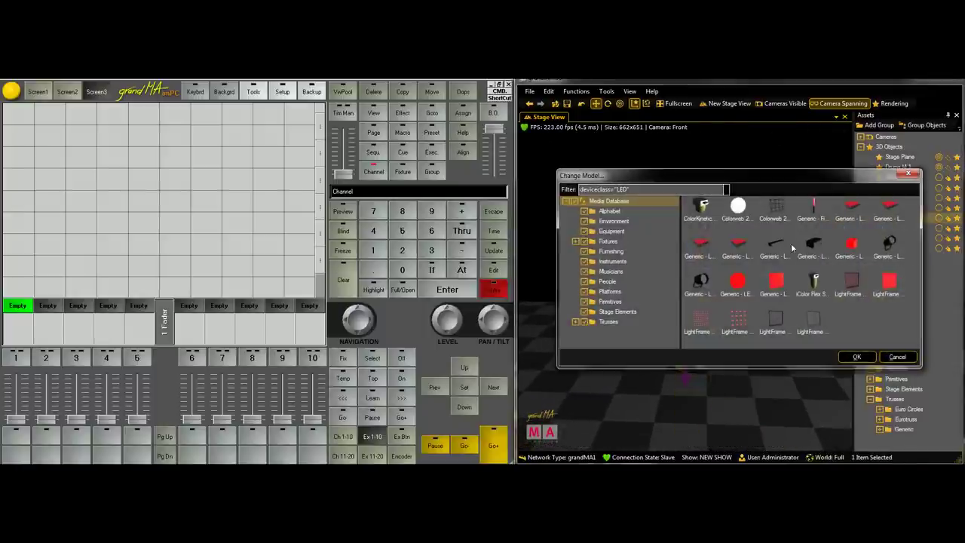
pyautogui.click(855, 356)
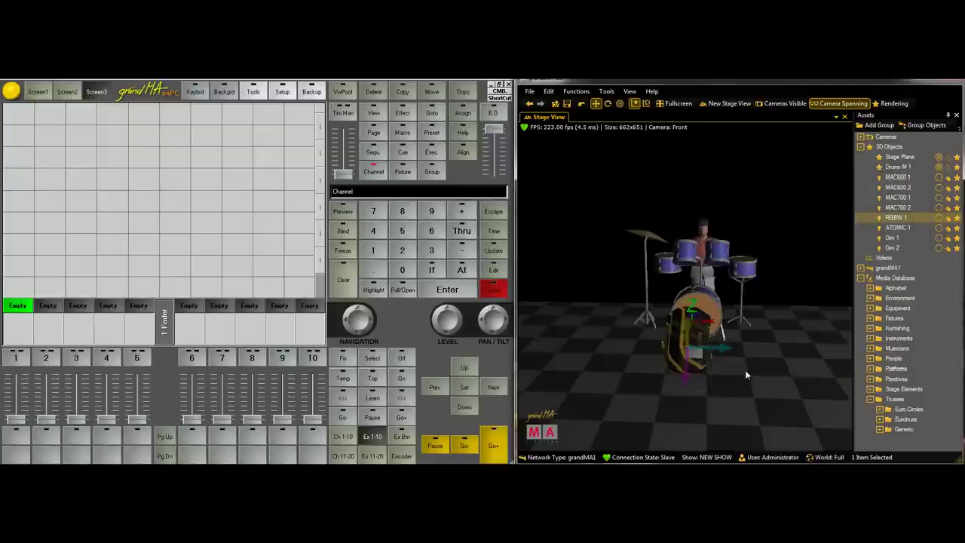
# Rotate the RGBW 1 light bar and set it on the floor in front of the kick drum
pyautogui.click(710, 348)
pyautogui.click(683, 333)
pyautogui.moveTo(684, 330); pyautogui.dragTo(688, 323)
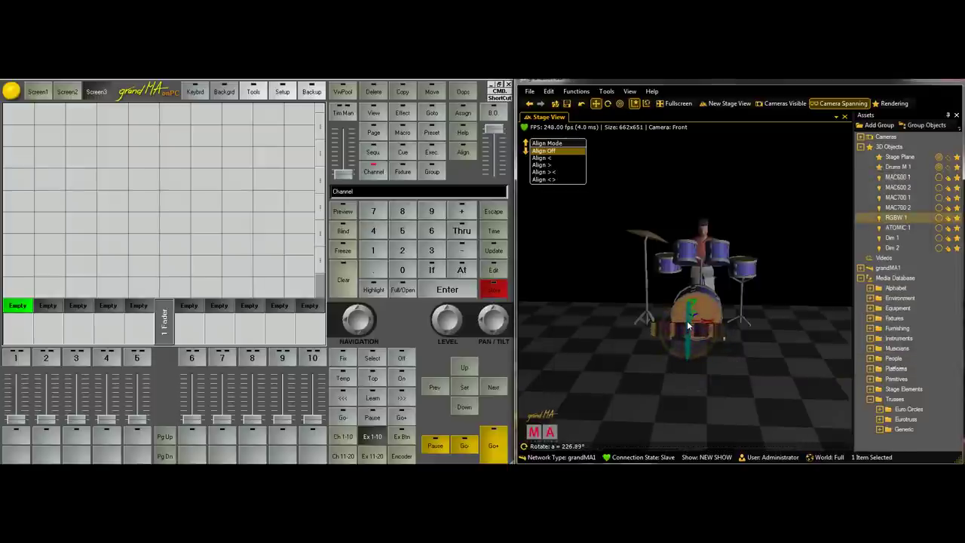
pyautogui.click(686, 321)
pyautogui.scroll(3, 673, 352)
pyautogui.scroll(2, 673, 352)
pyautogui.click(654, 298)
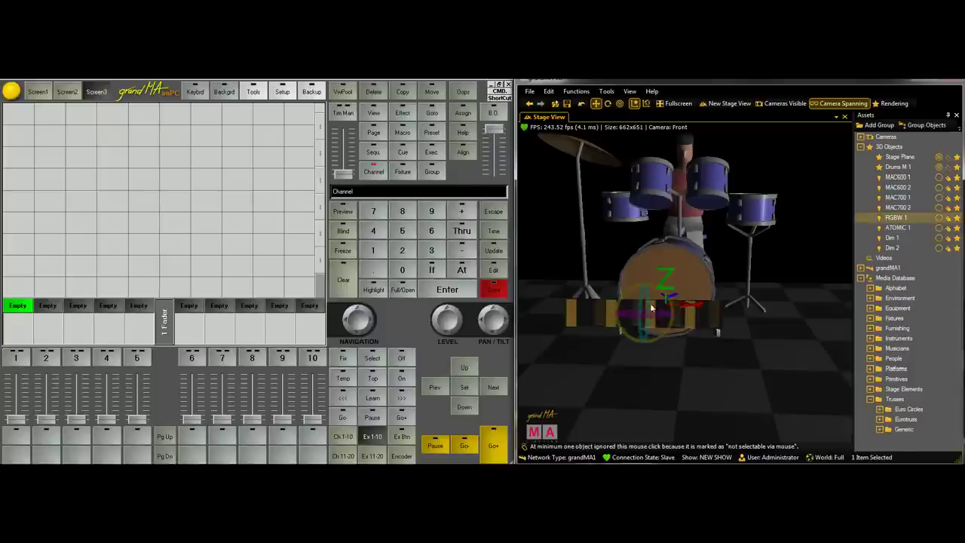
pyautogui.moveTo(639, 300); pyautogui.dragTo(749, 324)
pyautogui.click(749, 318)
pyautogui.scroll(3, 701, 341)
pyautogui.scroll(-5, 662, 342)
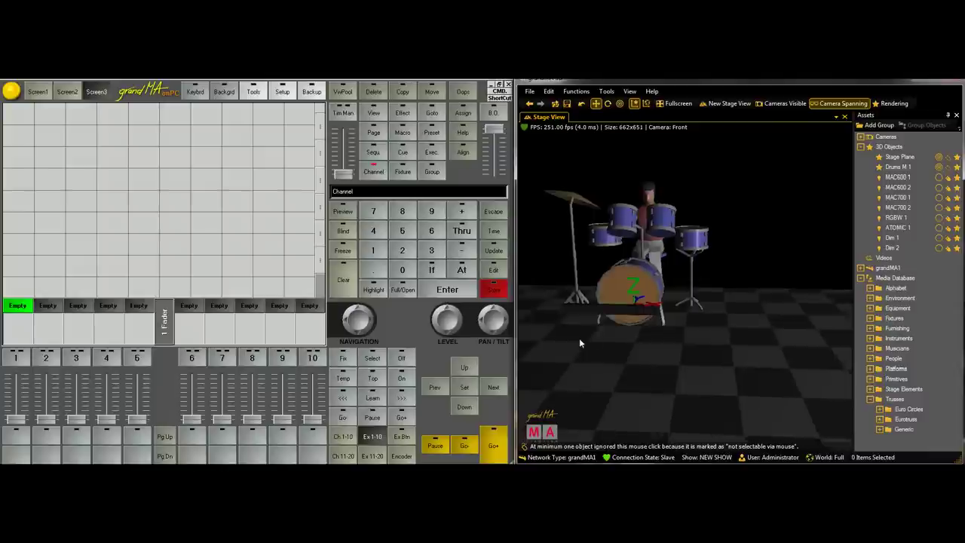
pyautogui.moveTo(579, 343); pyautogui.dragTo(792, 383)
pyautogui.click(683, 356)
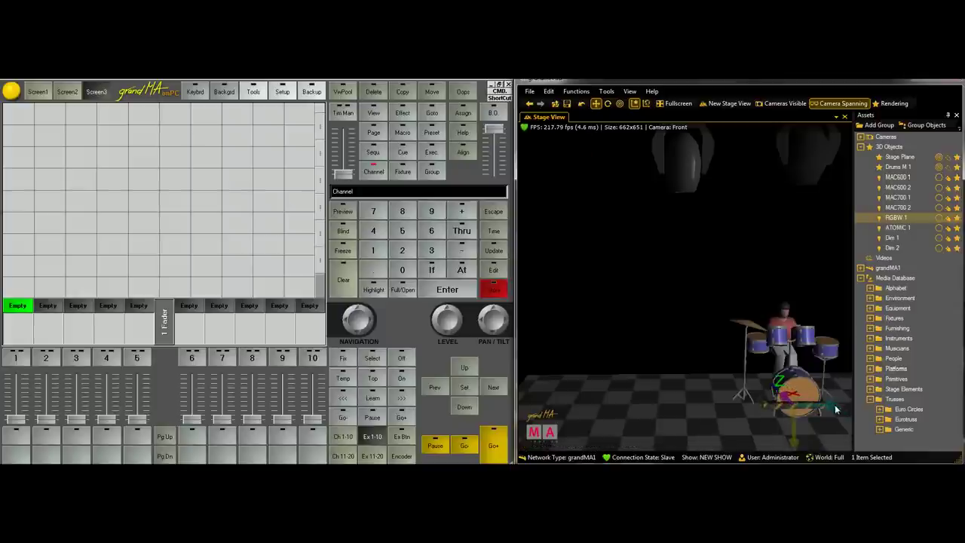
# Place RGBW 1 in front of the bass drum and switch ATOMIC 1 to a conventional model
pyautogui.moveTo(839, 408); pyautogui.dragTo(836, 409)
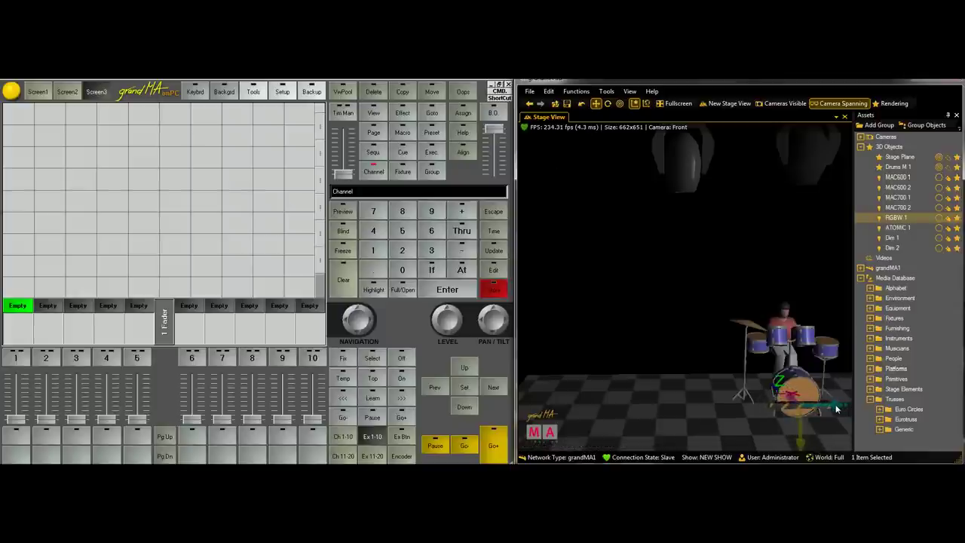
pyautogui.click(695, 350)
pyautogui.scroll(-5, 695, 350)
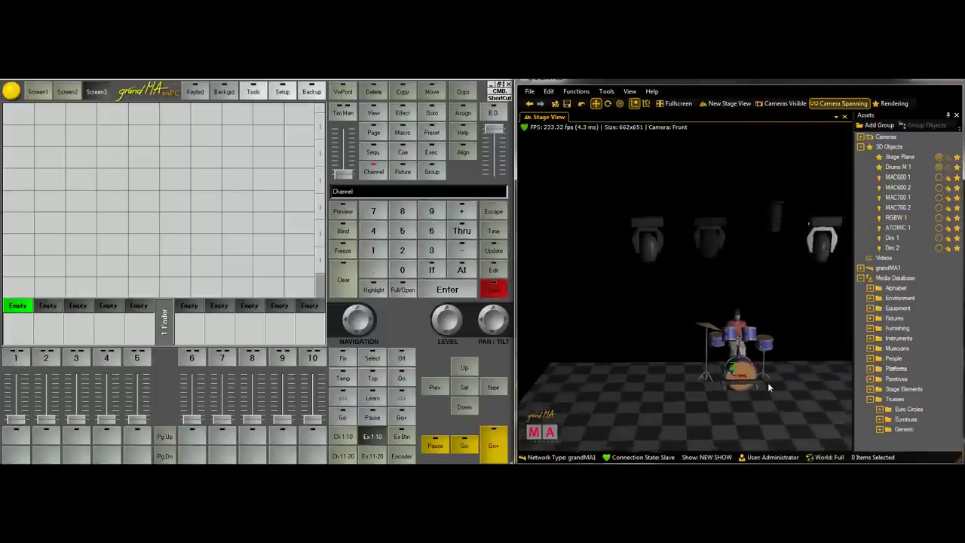
pyautogui.scroll(-2, 763, 383)
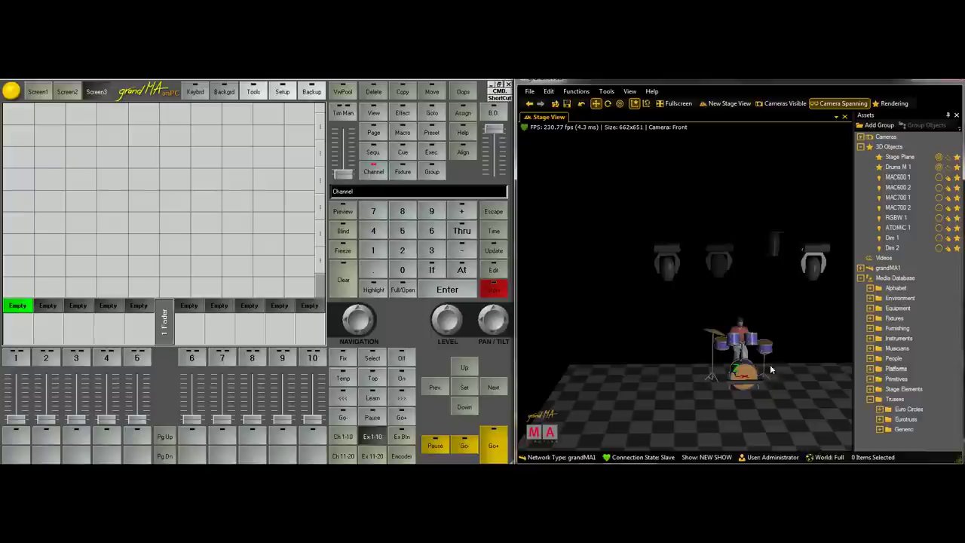
pyautogui.click(894, 230)
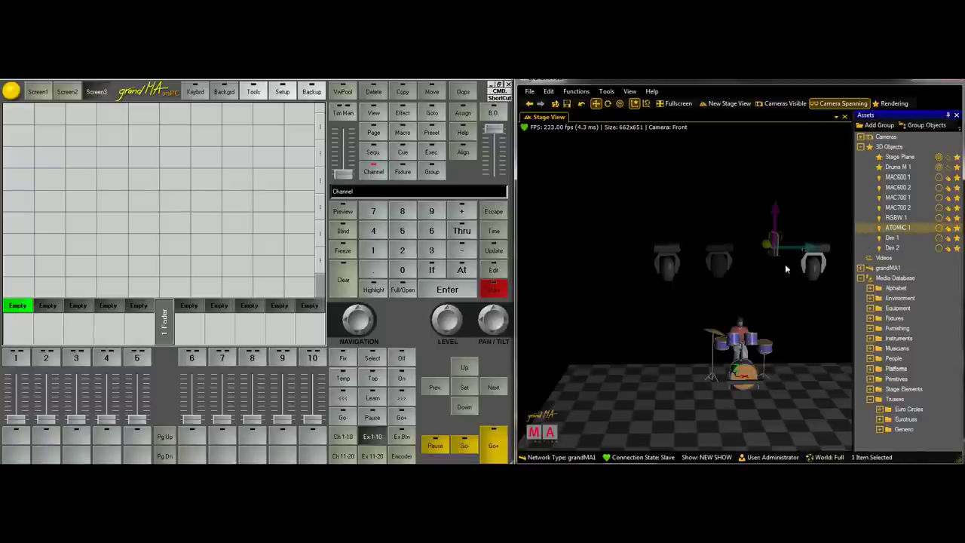
pyautogui.rightClick(778, 253)
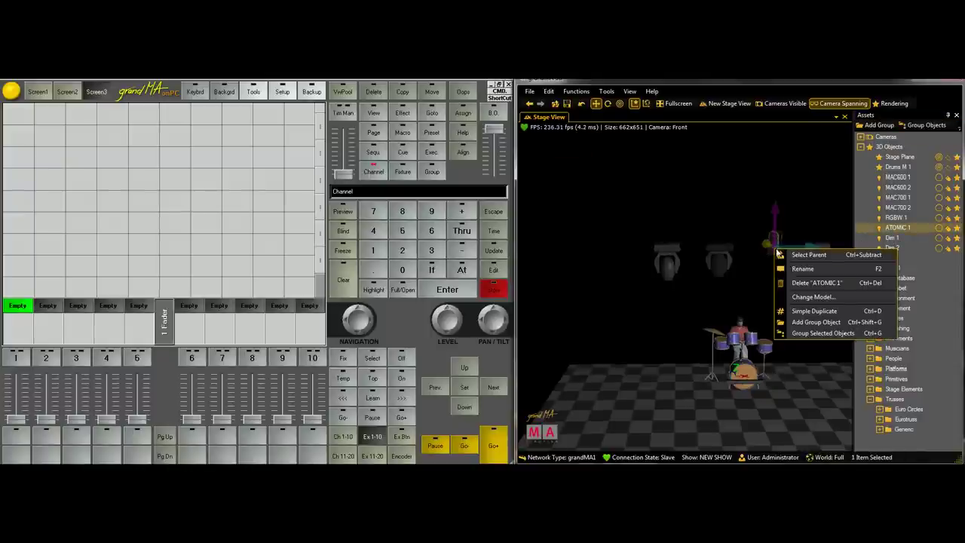
pyautogui.click(809, 297)
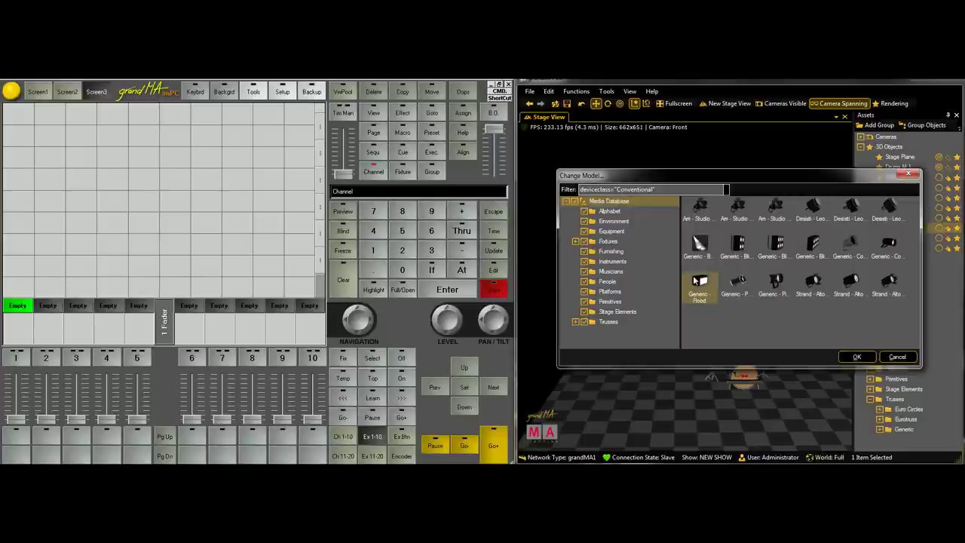
pyautogui.click(849, 357)
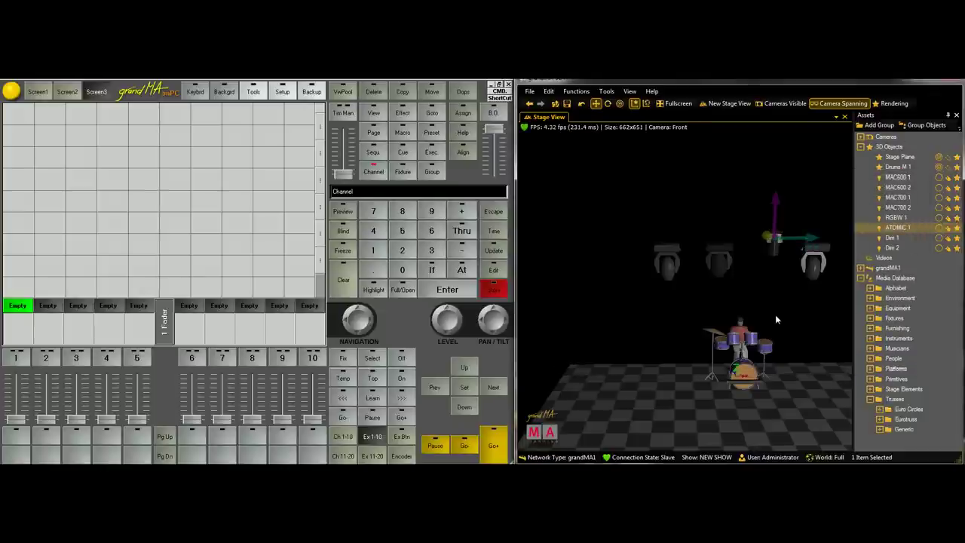
pyautogui.click(789, 280)
# Raise ATOMIC 1 above the drum kit and tilt it toward the drummer
pyautogui.moveTo(790, 280); pyautogui.dragTo(662, 382)
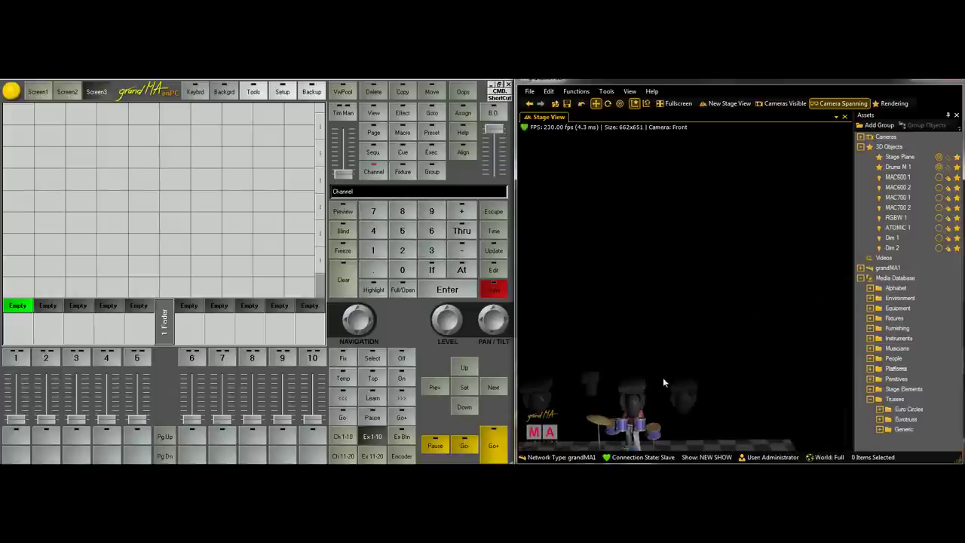
pyautogui.click(587, 378)
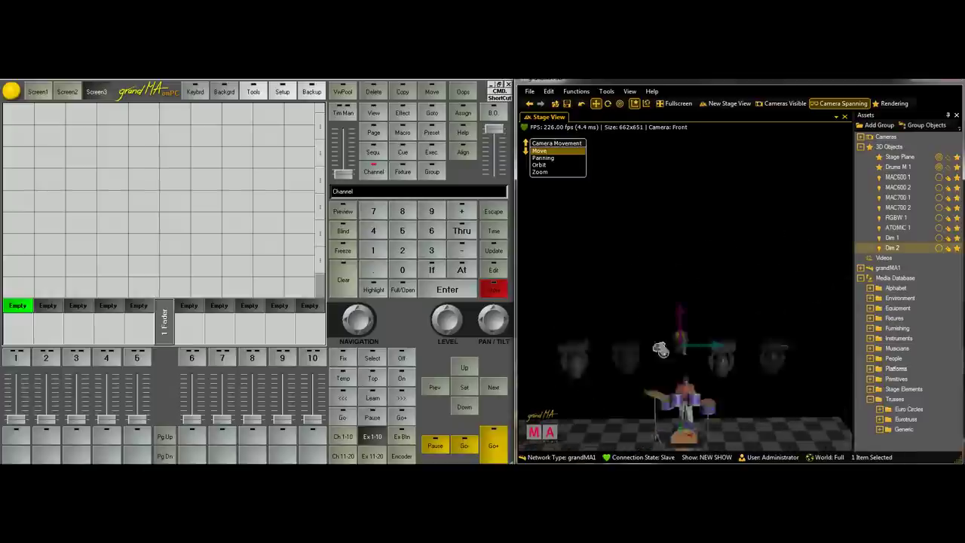
pyautogui.click(898, 227)
pyautogui.moveTo(735, 316); pyautogui.dragTo(710, 292)
pyautogui.scroll(5, 710, 293)
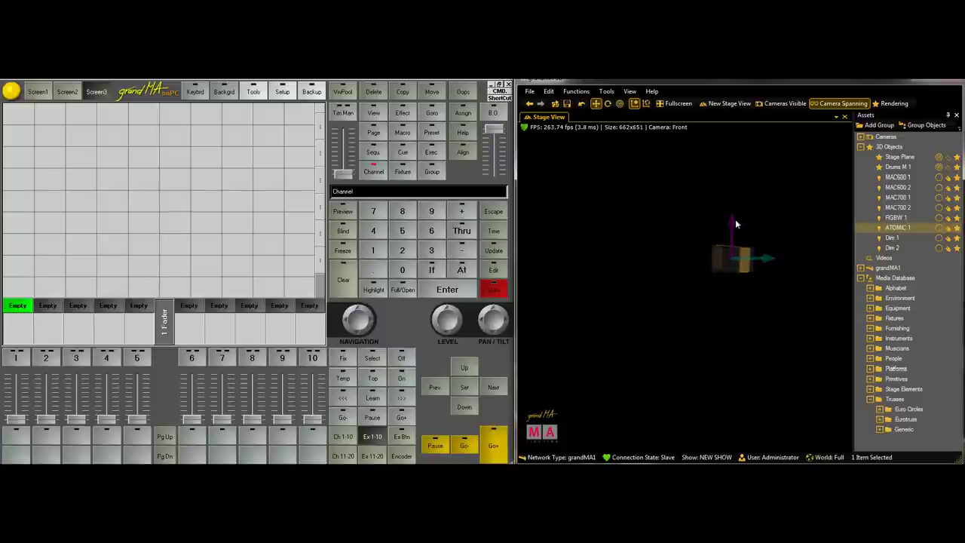
pyautogui.moveTo(736, 224); pyautogui.dragTo(712, 239)
pyautogui.click(712, 235)
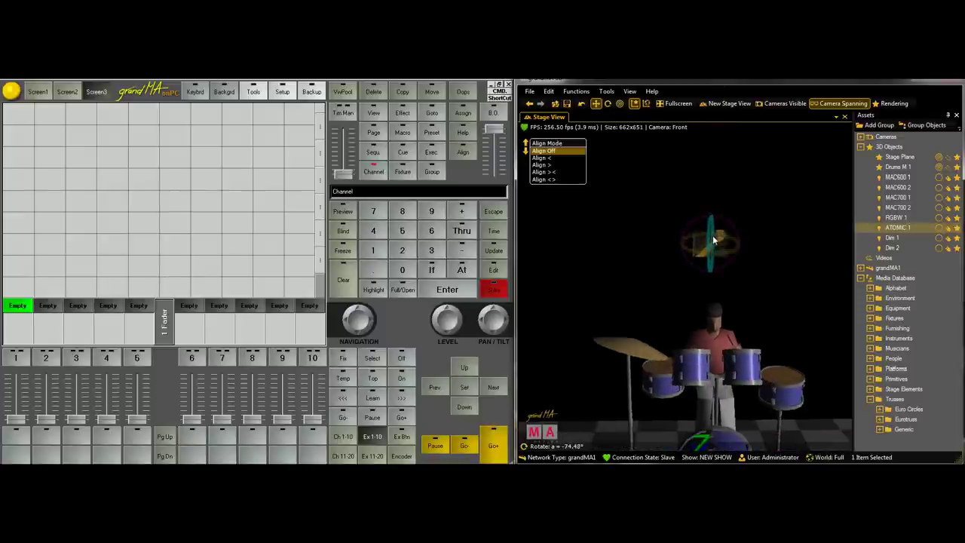
# Reselect ATOMIC 1 and bring up the tool options list
pyautogui.click(789, 238)
pyautogui.scroll(5, 733, 262)
pyautogui.scroll(-5, 676, 252)
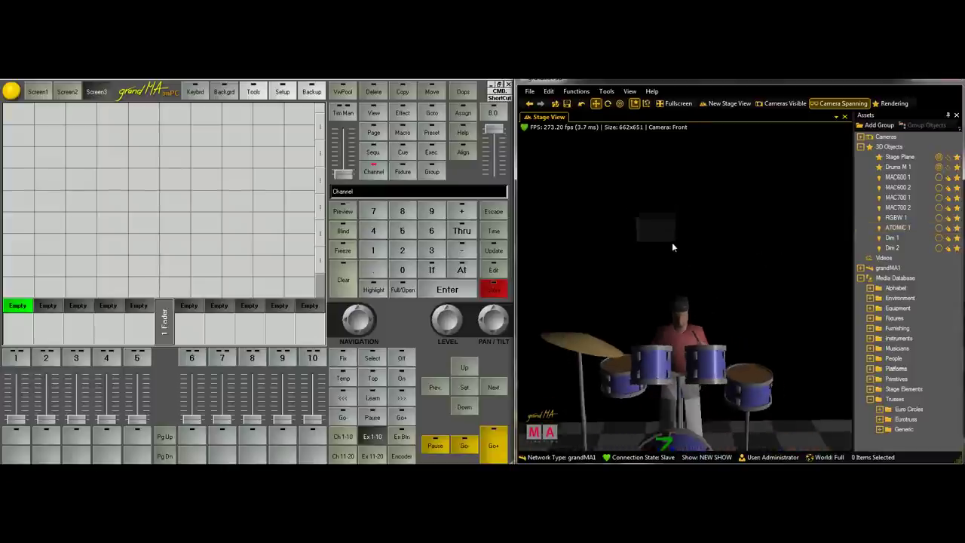
pyautogui.click(664, 230)
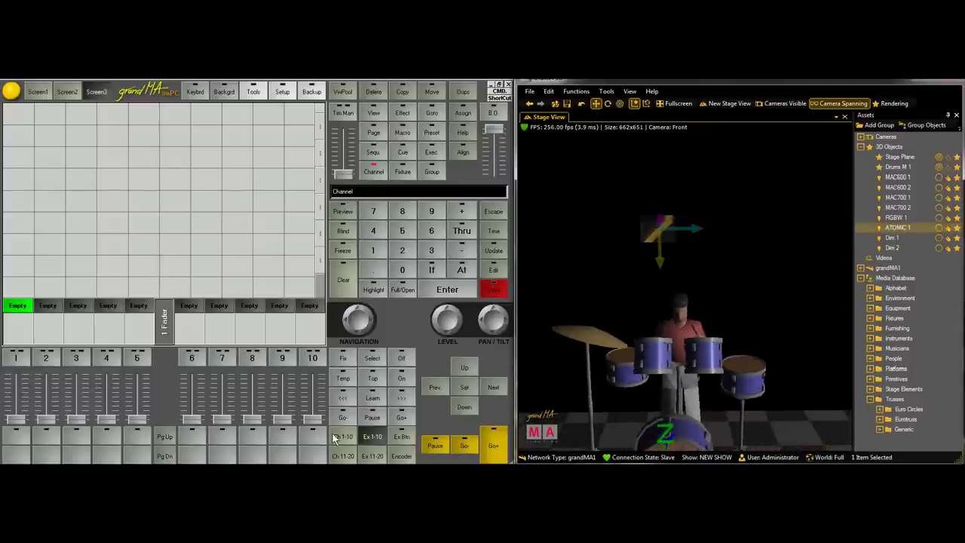
pyautogui.click(607, 91)
# Put the Beam strobe attributes on the console encoders, passing through Dimmer, Focus and Control
pyautogui.click(607, 91)
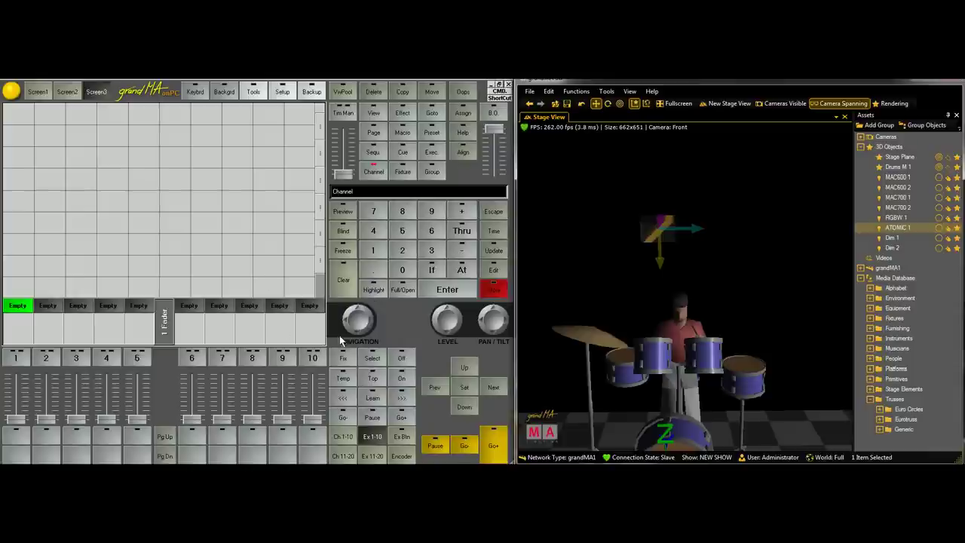
pyautogui.click(400, 456)
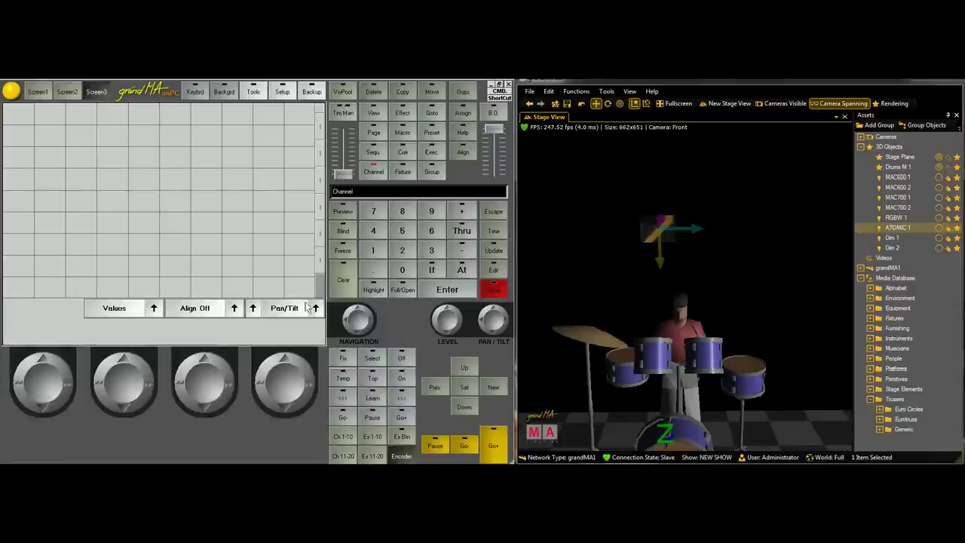
pyautogui.click(315, 308)
pyautogui.click(294, 158)
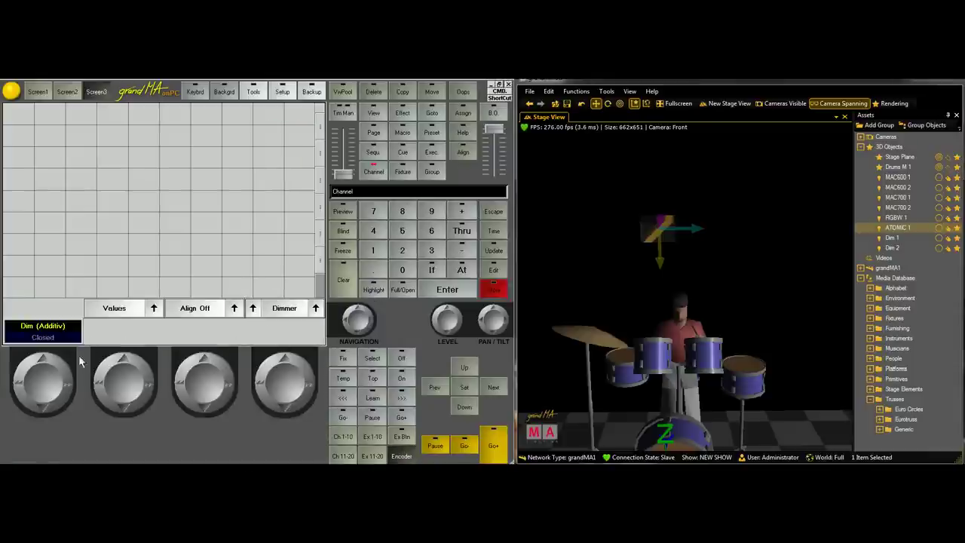
pyautogui.click(310, 312)
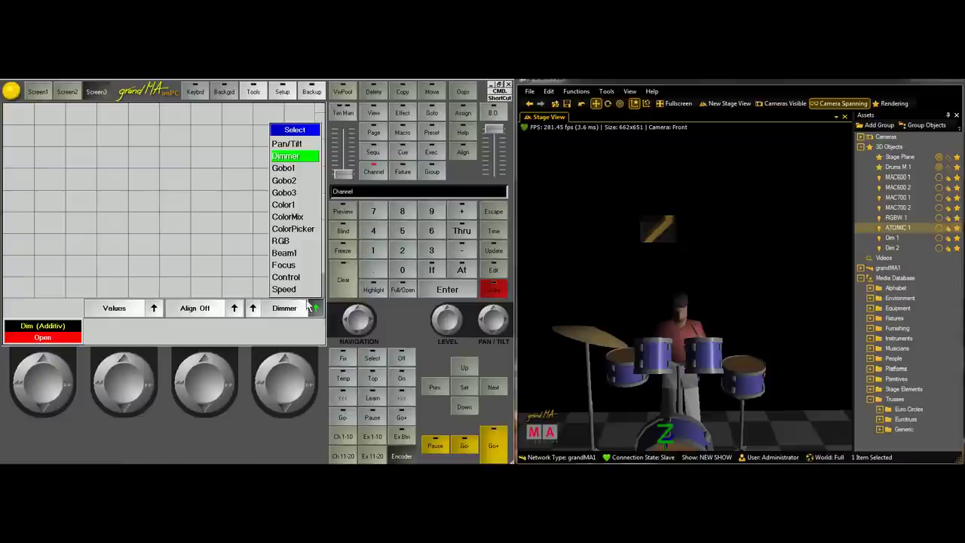
pyautogui.click(298, 268)
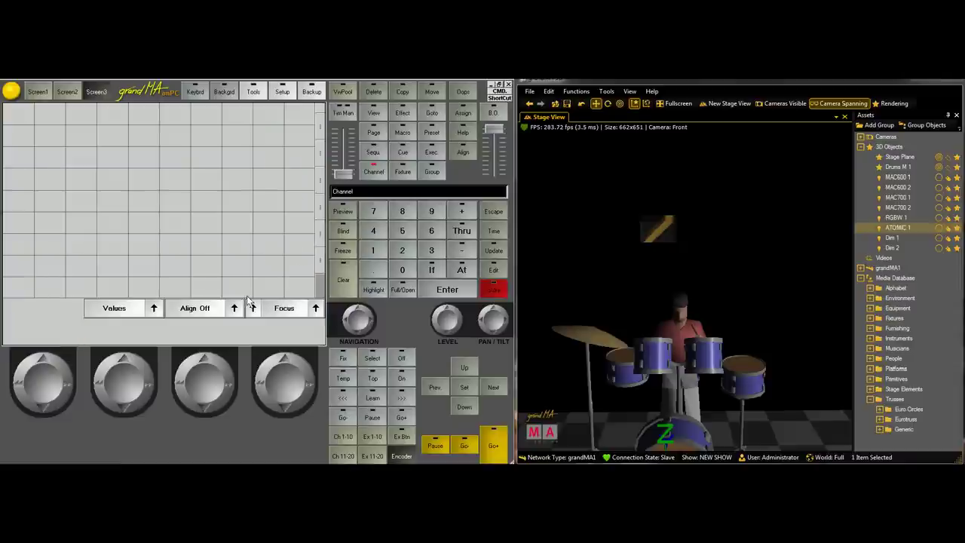
pyautogui.click(317, 311)
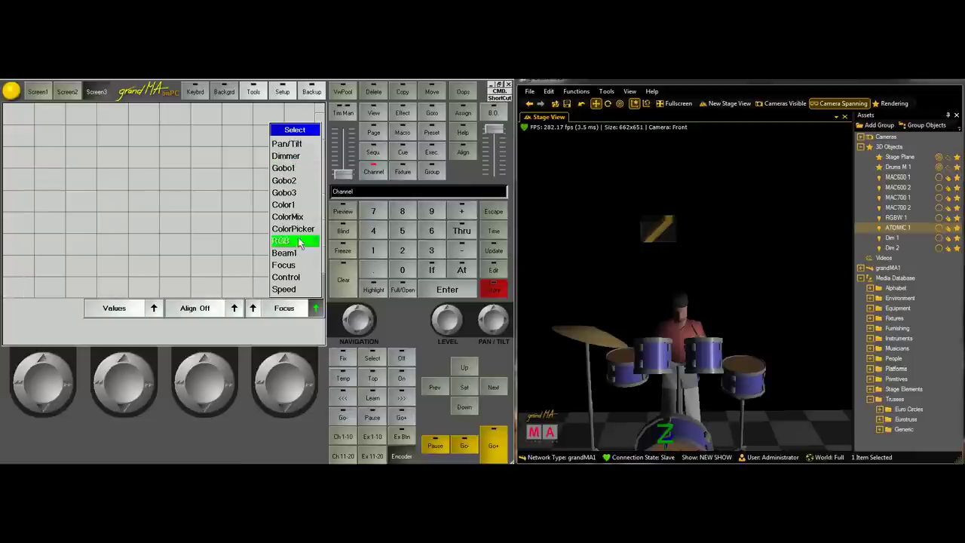
pyautogui.click(287, 277)
pyautogui.click(315, 308)
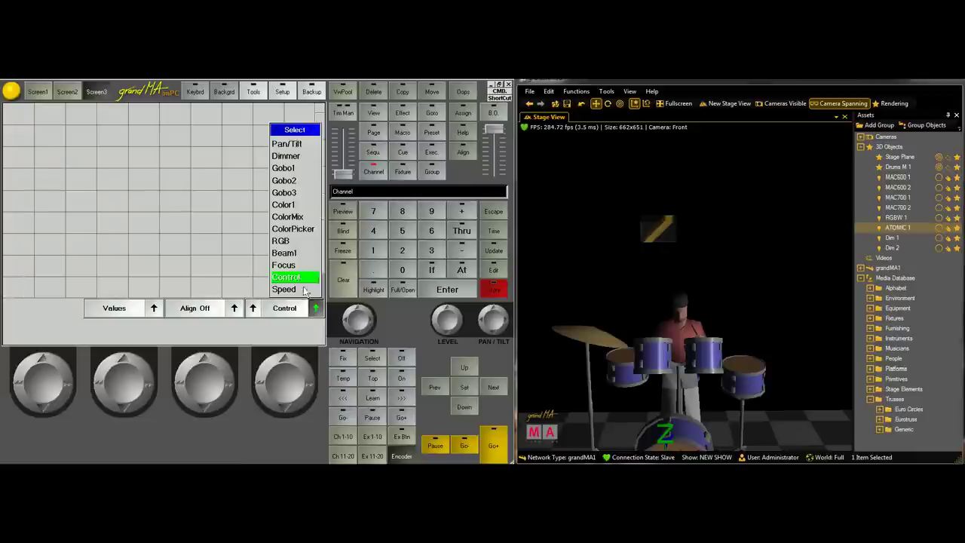
pyautogui.click(299, 265)
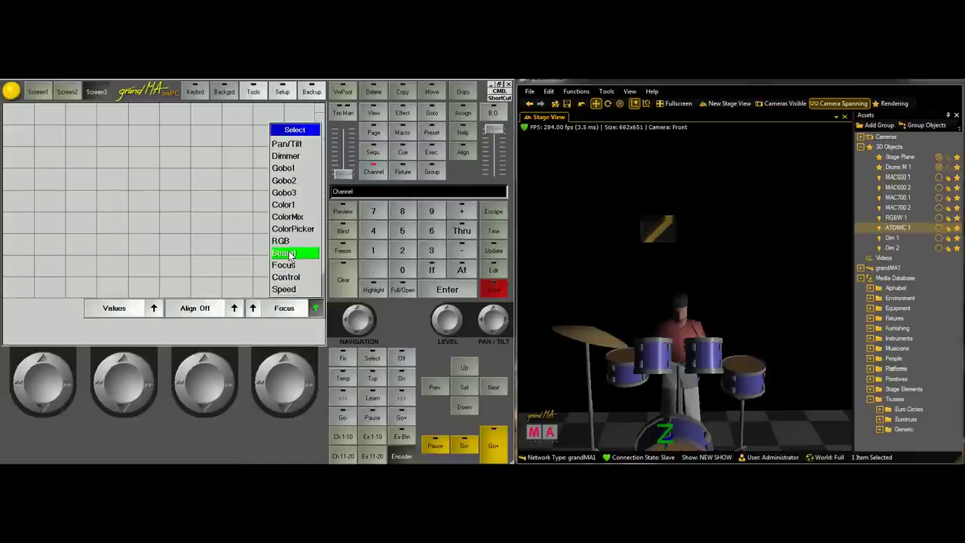
pyautogui.click(290, 255)
pyautogui.scroll(3, 66, 372)
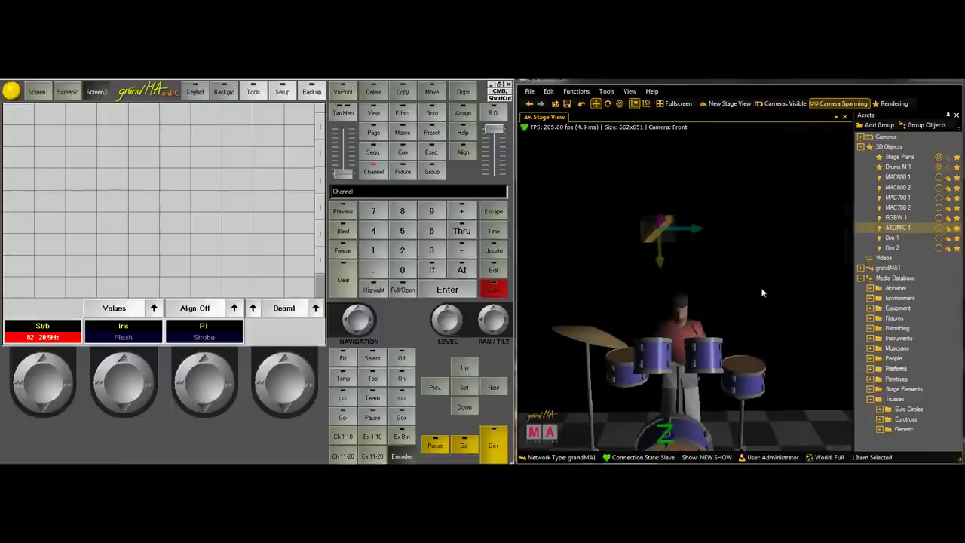
pyautogui.moveTo(760, 292); pyautogui.dragTo(731, 244)
# Lower the Point Light rendering slider to darken the stage, then select ATOMIC 1
pyautogui.scroll(-5, 729, 254)
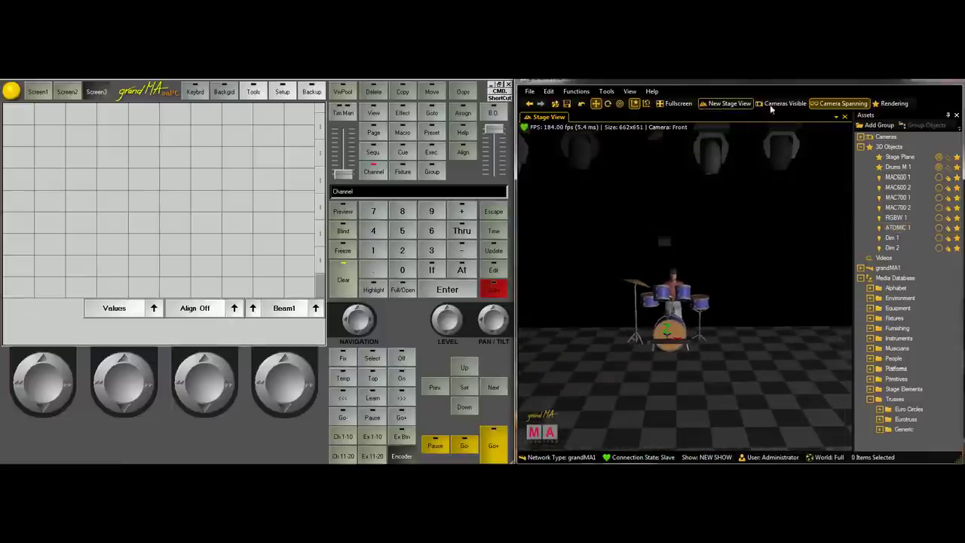
pyautogui.click(893, 103)
pyautogui.moveTo(931, 222); pyautogui.dragTo(851, 224)
pyautogui.moveTo(696, 241); pyautogui.dragTo(722, 332)
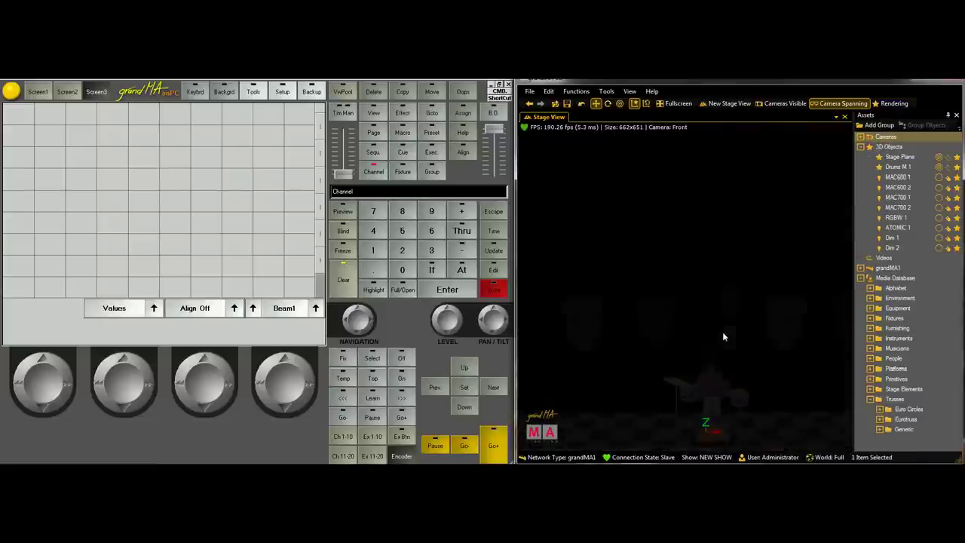
pyautogui.click(713, 381)
pyautogui.moveTo(713, 404); pyautogui.dragTo(712, 343)
pyautogui.moveTo(548, 314); pyautogui.dragTo(626, 279)
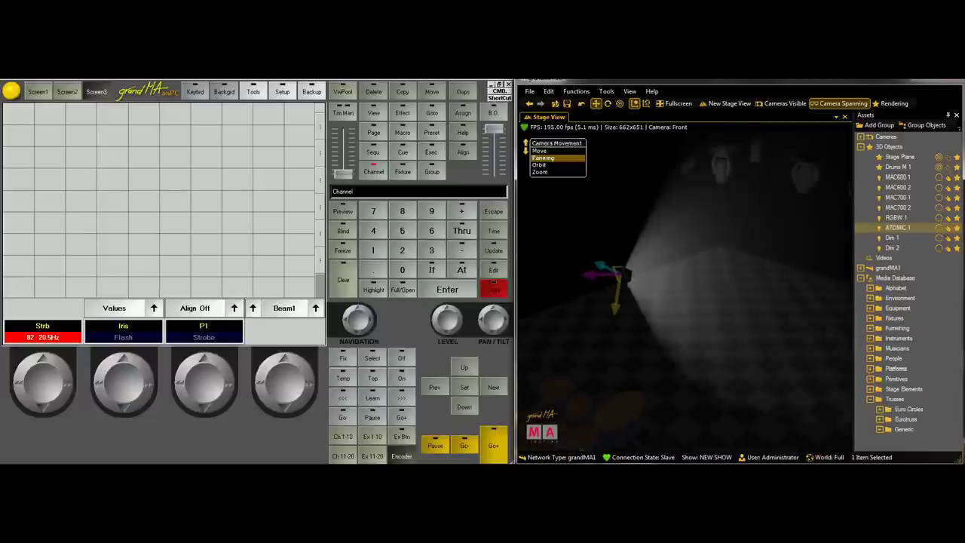
# Change ATOMIC 1 to a different conventional fixture model
pyautogui.rightClick(666, 312)
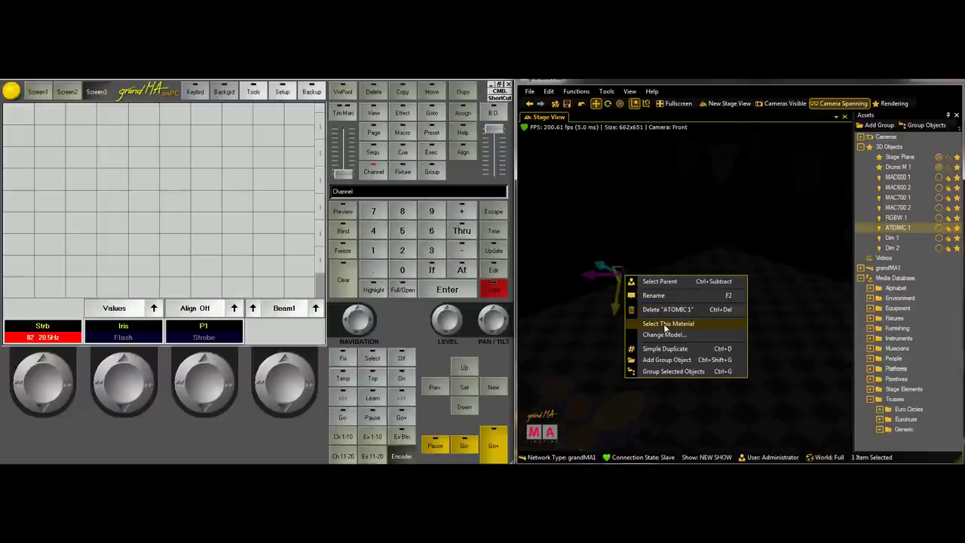
pyautogui.click(665, 330)
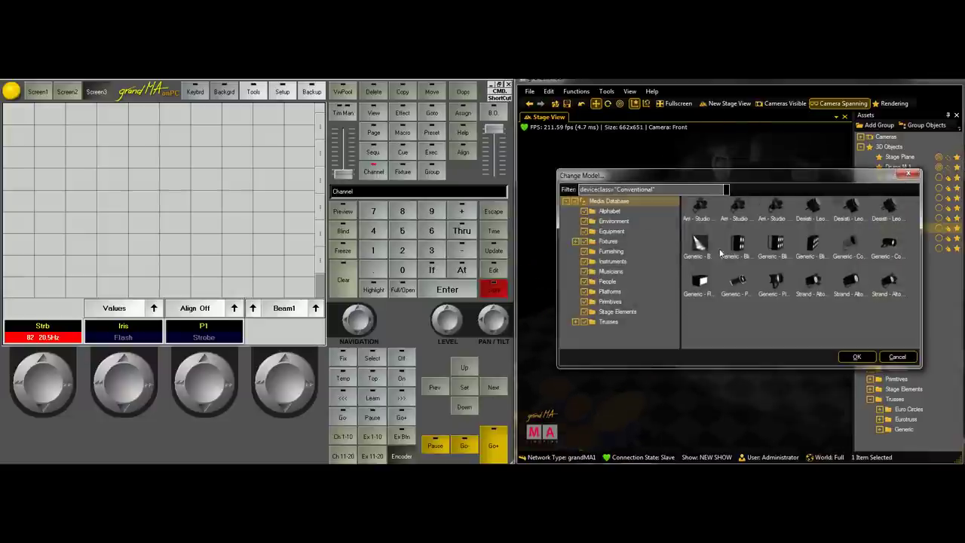
pyautogui.click(857, 357)
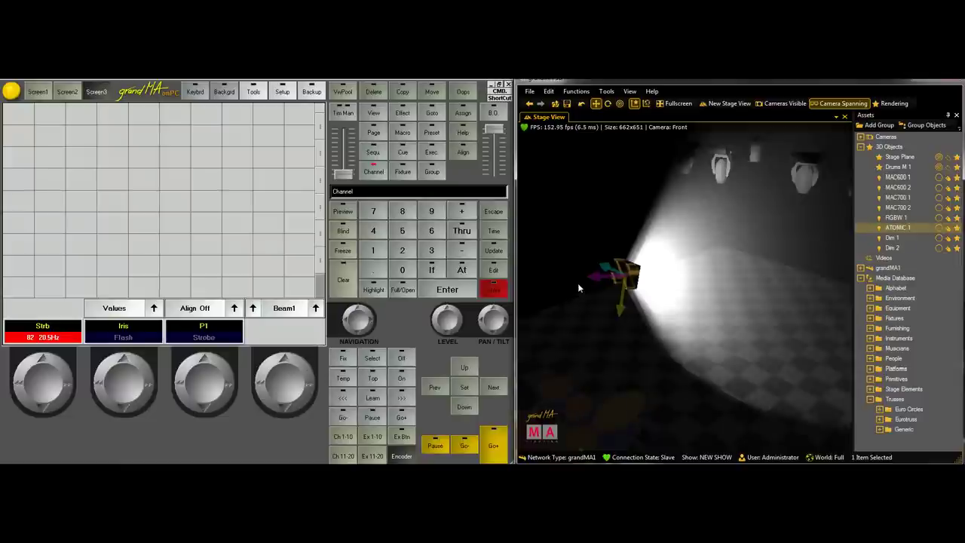
# Move ATOMIC 1 over the drum kit and rotate it 30.94° to aim down
pyautogui.moveTo(613, 269); pyautogui.dragTo(551, 304)
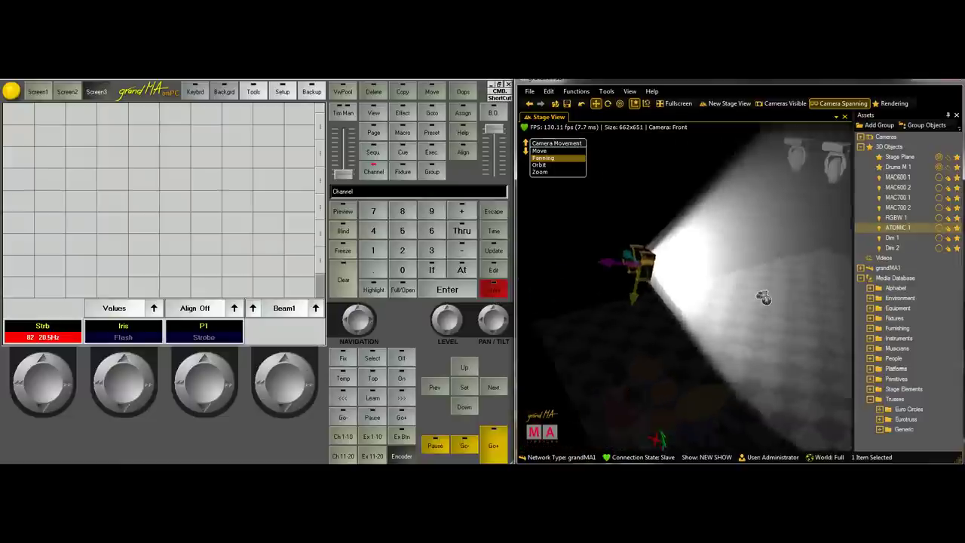
pyautogui.click(656, 253)
pyautogui.moveTo(656, 252); pyautogui.dragTo(665, 222)
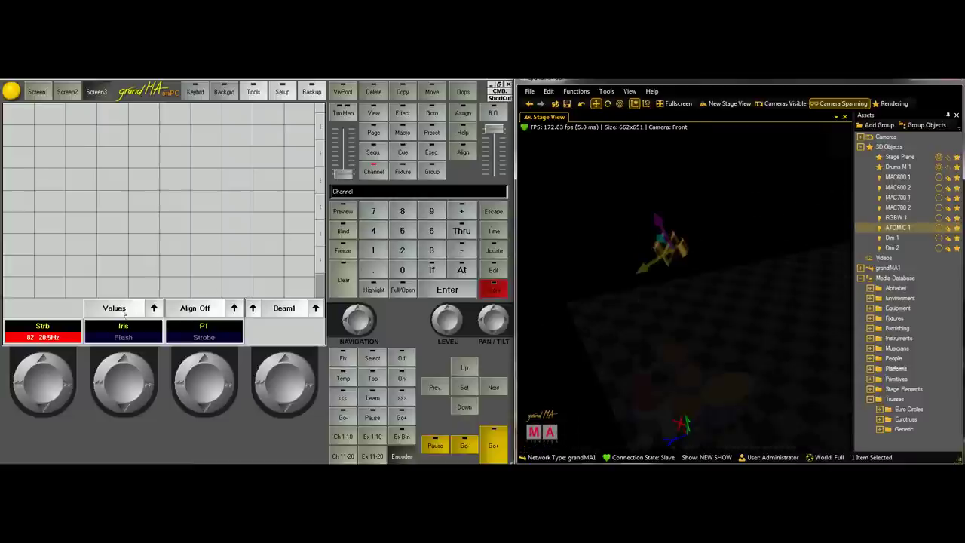
pyautogui.scroll(5, 45, 382)
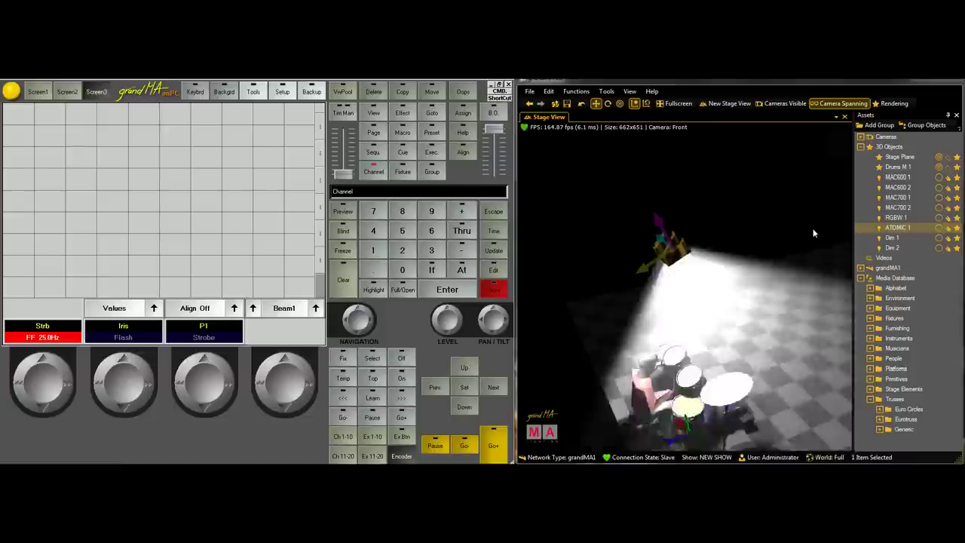
pyautogui.click(760, 340)
pyautogui.scroll(5, 734, 329)
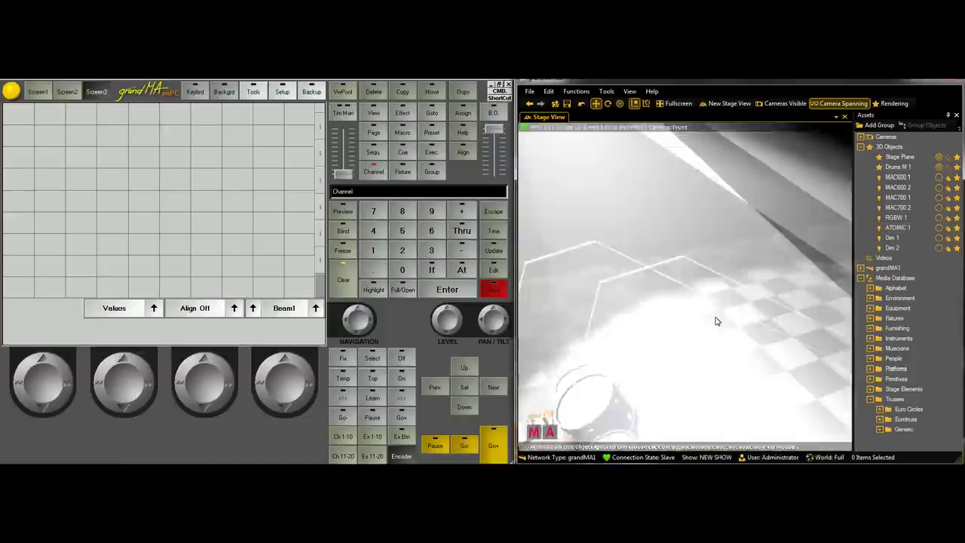
pyautogui.moveTo(711, 318); pyautogui.dragTo(695, 263)
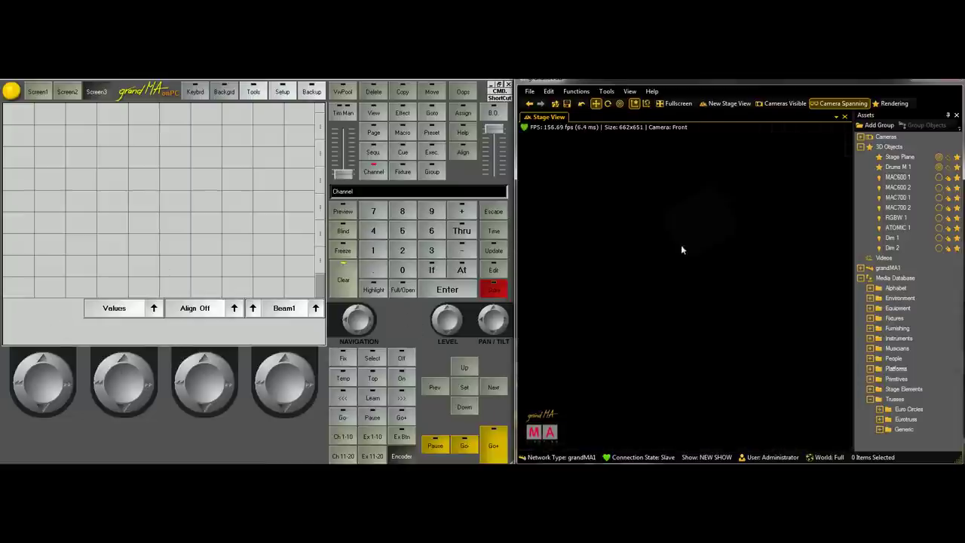
# Select ATOMIC 1 and frame its 25 Hz strobe beam over the drummer
pyautogui.click(691, 243)
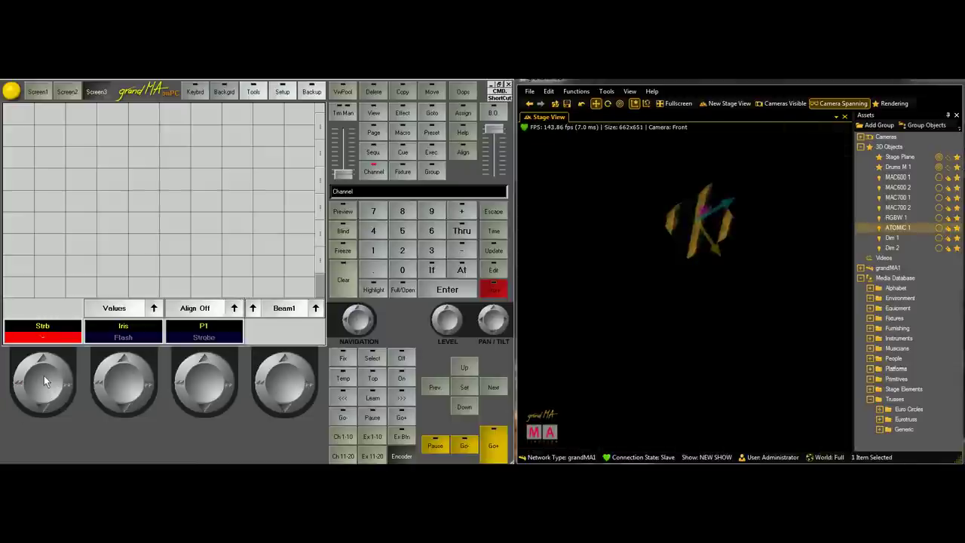
pyautogui.scroll(5, 45, 375)
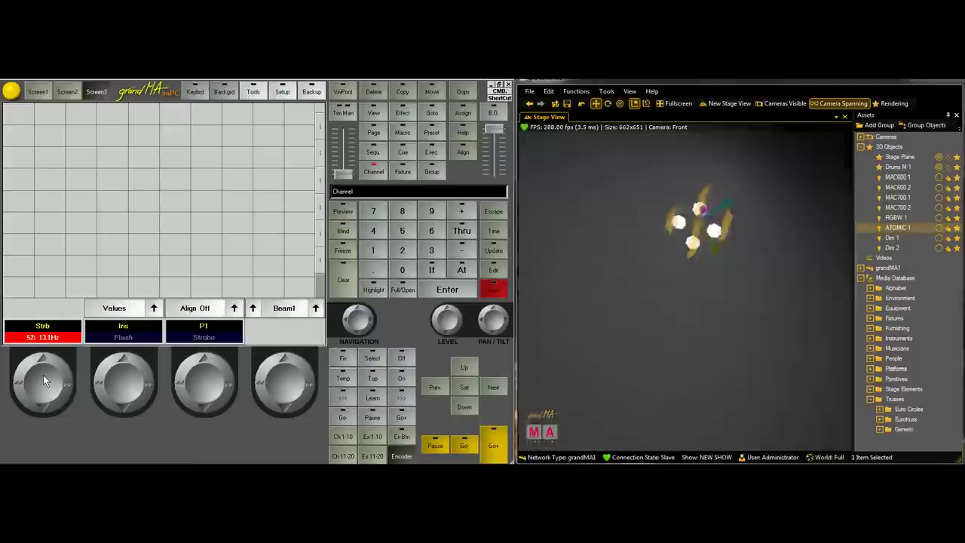
pyautogui.scroll(-3, 43, 375)
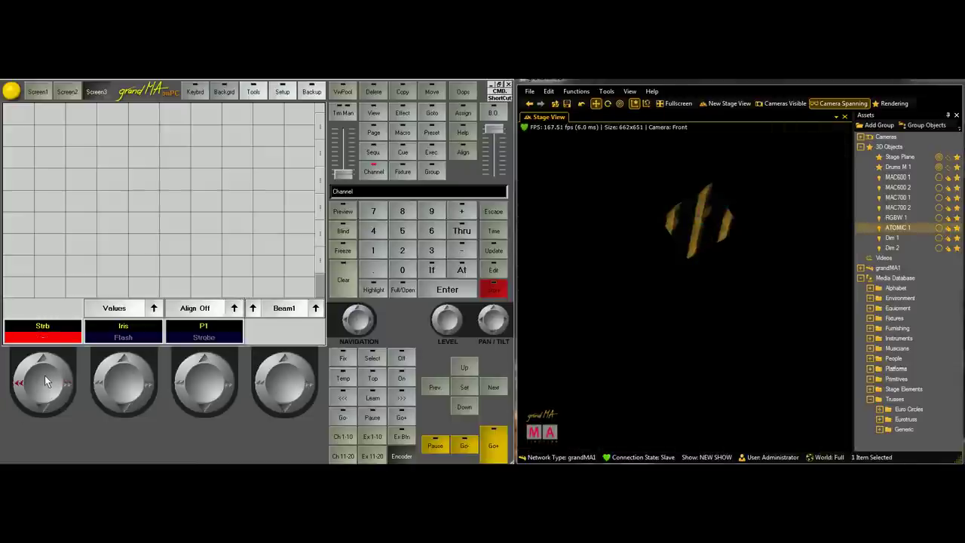
pyautogui.scroll(3, 44, 375)
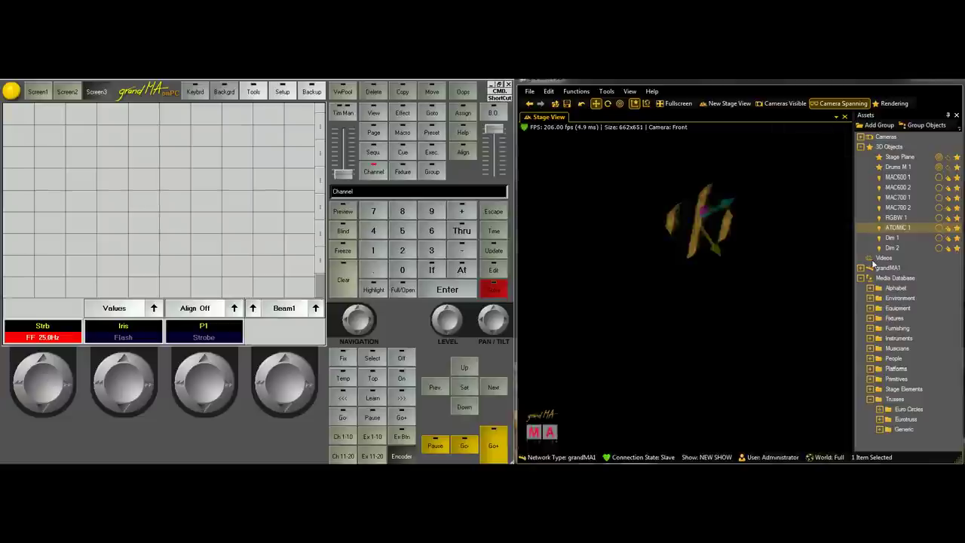
pyautogui.moveTo(769, 306); pyautogui.dragTo(658, 375)
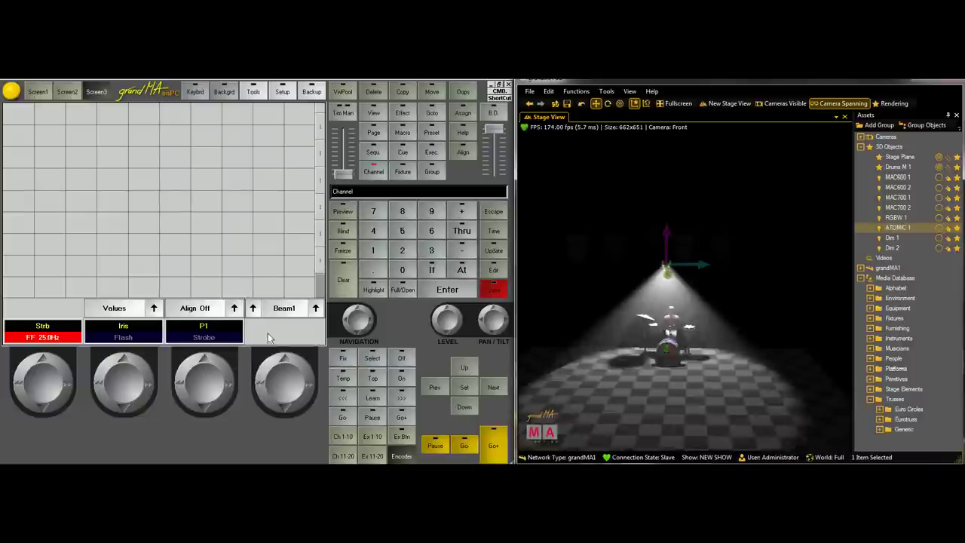
# Clear the selection and raise the Point Light Color to about 23%
pyautogui.click(344, 282)
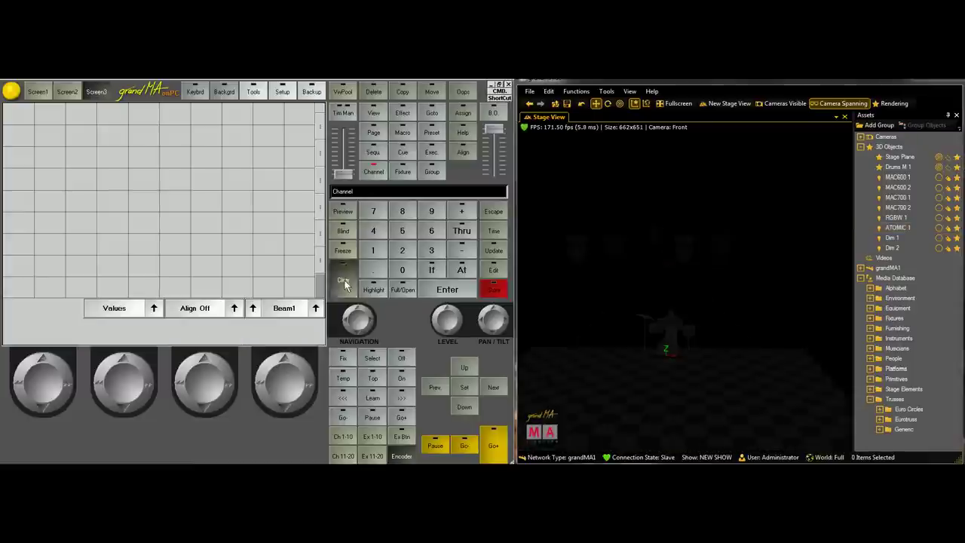
pyautogui.click(893, 85)
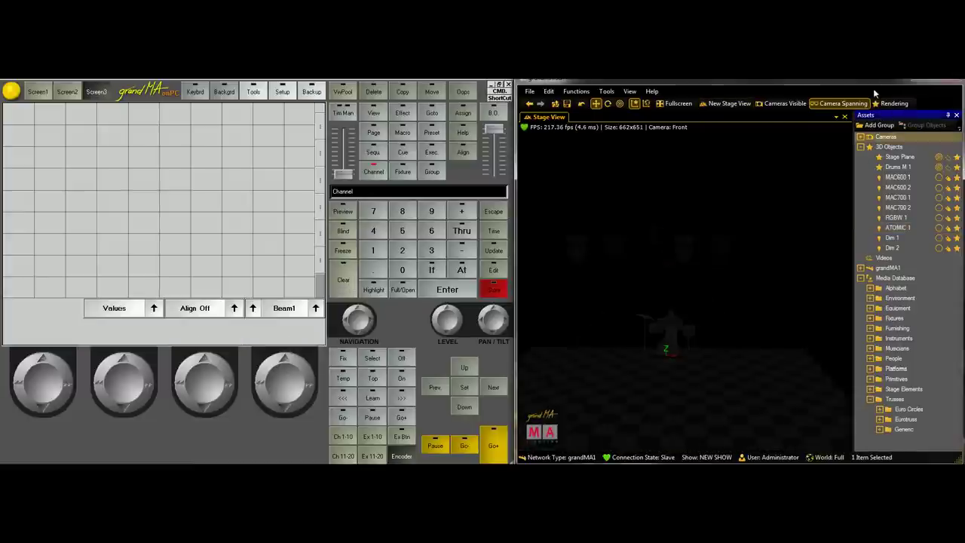
pyautogui.click(893, 103)
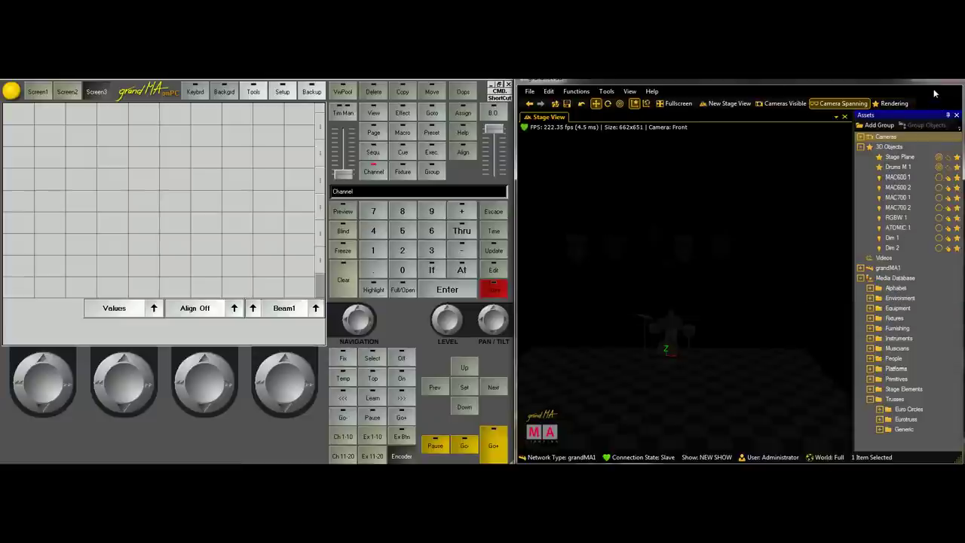
pyautogui.click(889, 106)
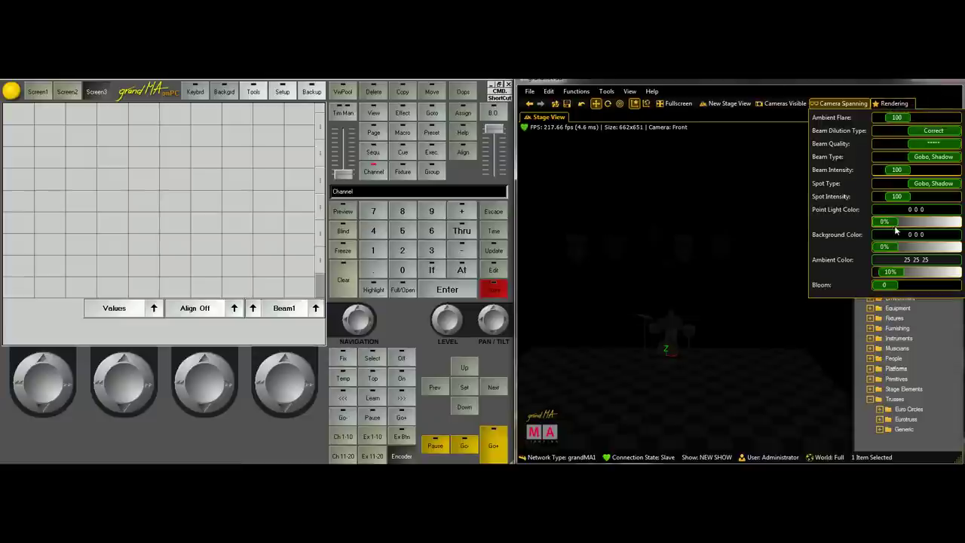
pyautogui.moveTo(886, 222); pyautogui.dragTo(952, 219)
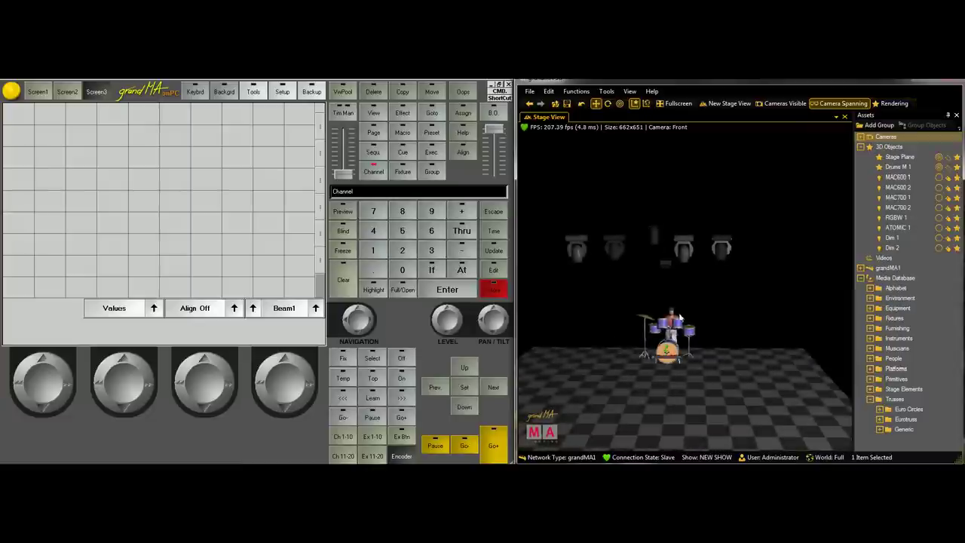
# Select Dim 1 and Dim 2, set them to Full, and tilt both toward the drums
pyautogui.scroll(3, 680, 317)
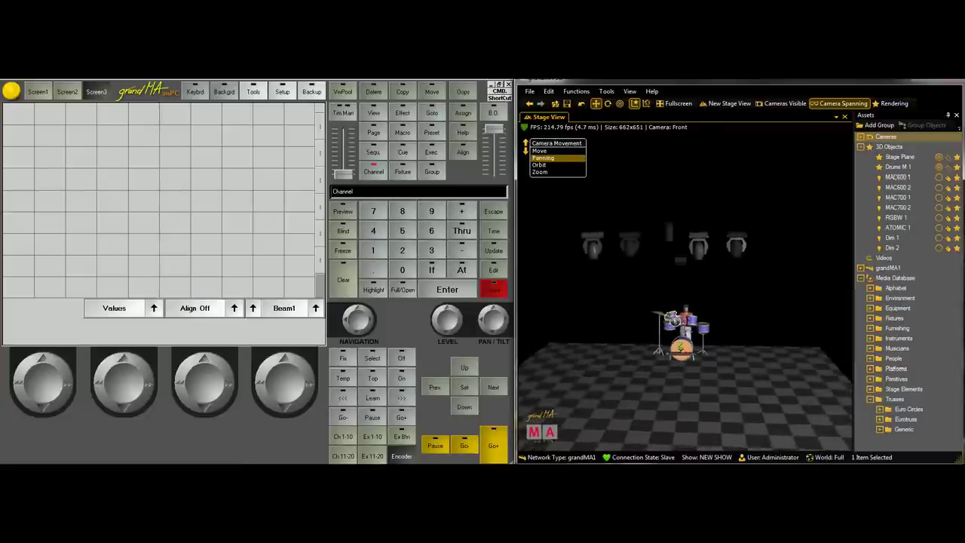
pyautogui.click(891, 238)
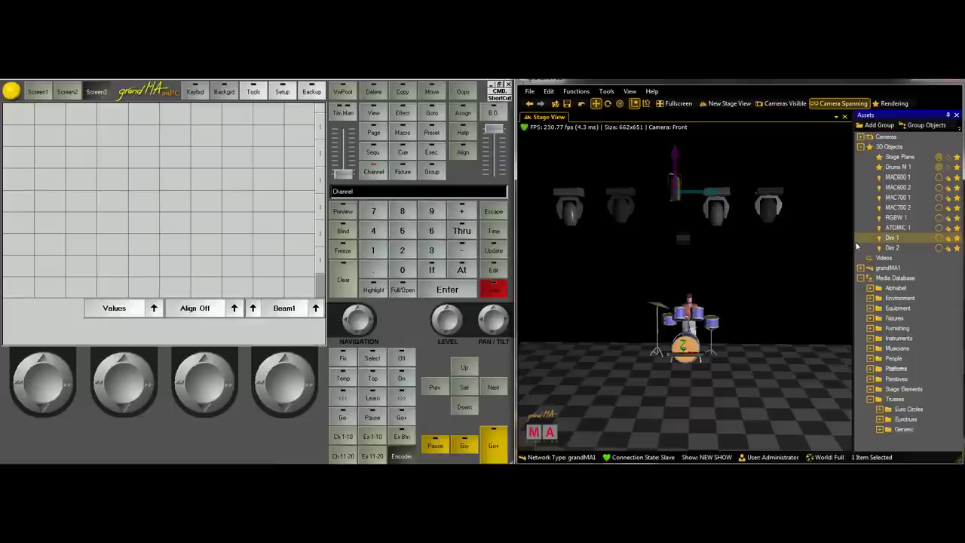
pyautogui.click(891, 248)
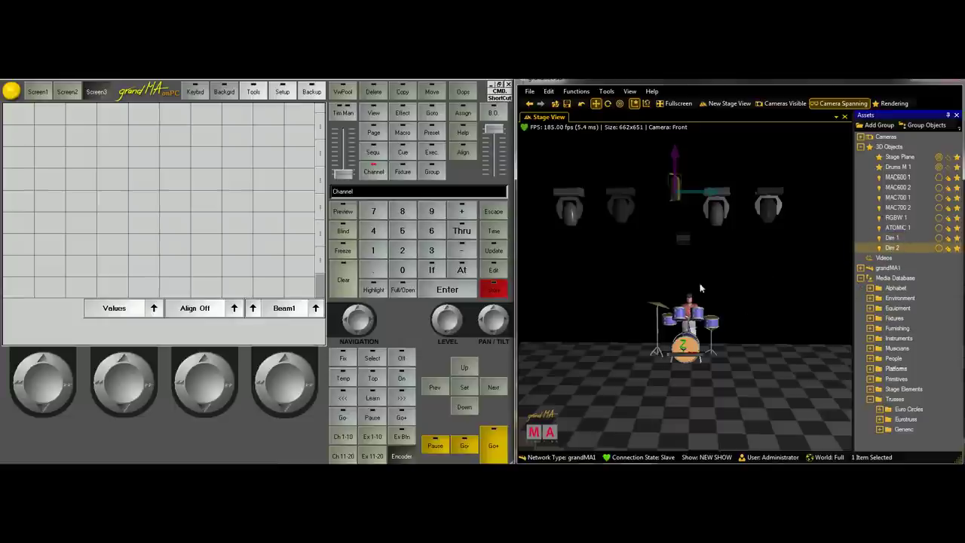
pyautogui.moveTo(682, 288); pyautogui.dragTo(657, 255)
pyautogui.moveTo(674, 213); pyautogui.dragTo(679, 213)
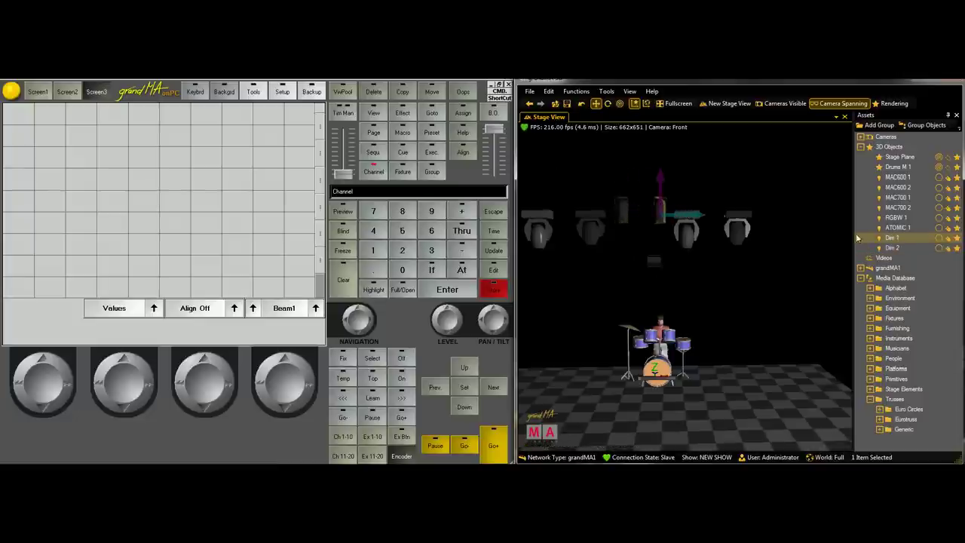
pyautogui.keyDown('shift'); pyautogui.click(892, 247); pyautogui.keyUp('shift')
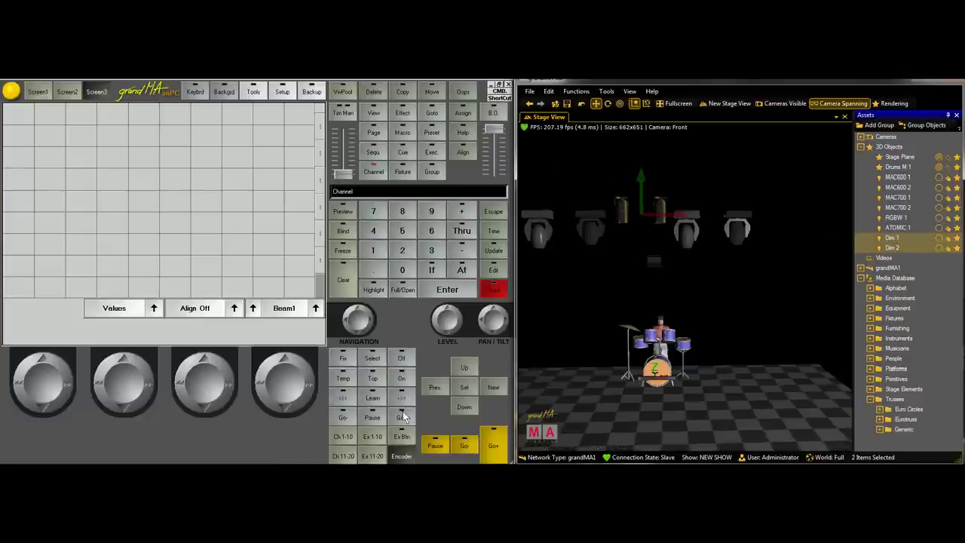
pyautogui.click(404, 285)
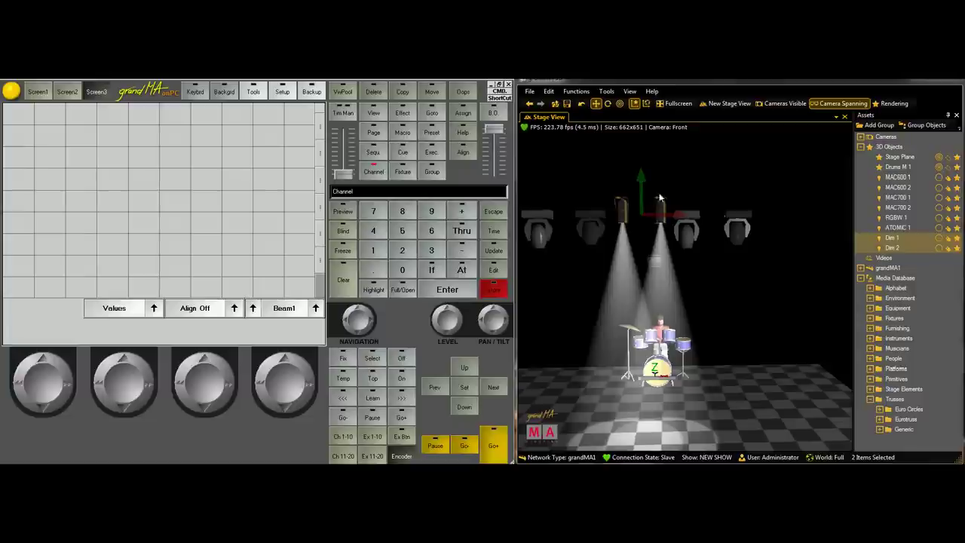
pyautogui.click(618, 201)
pyautogui.moveTo(620, 198); pyautogui.dragTo(618, 198)
# Re-aim Dim 1 and Dim 2 individually so their beams land on the drum kit
pyautogui.click(661, 205)
pyautogui.click(662, 205)
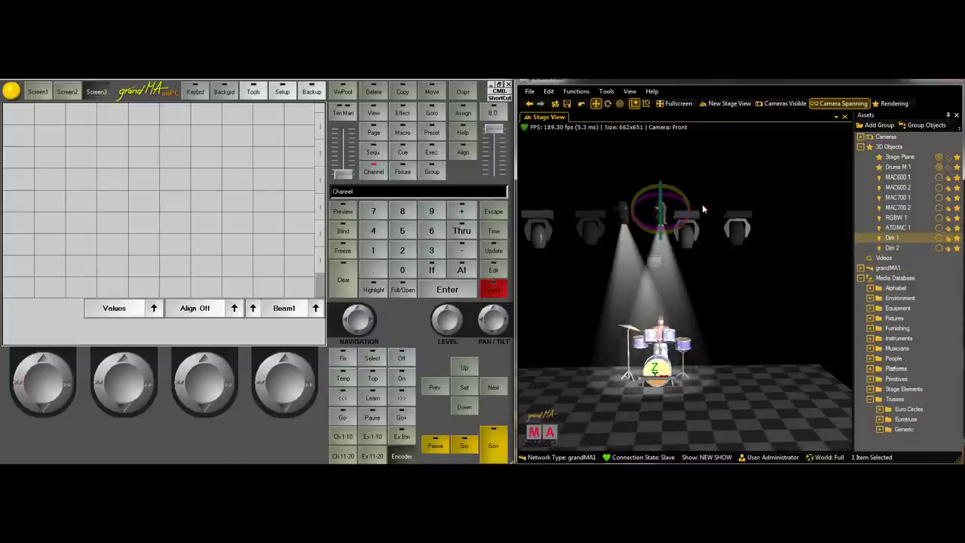
pyautogui.click(659, 200)
pyautogui.click(662, 198)
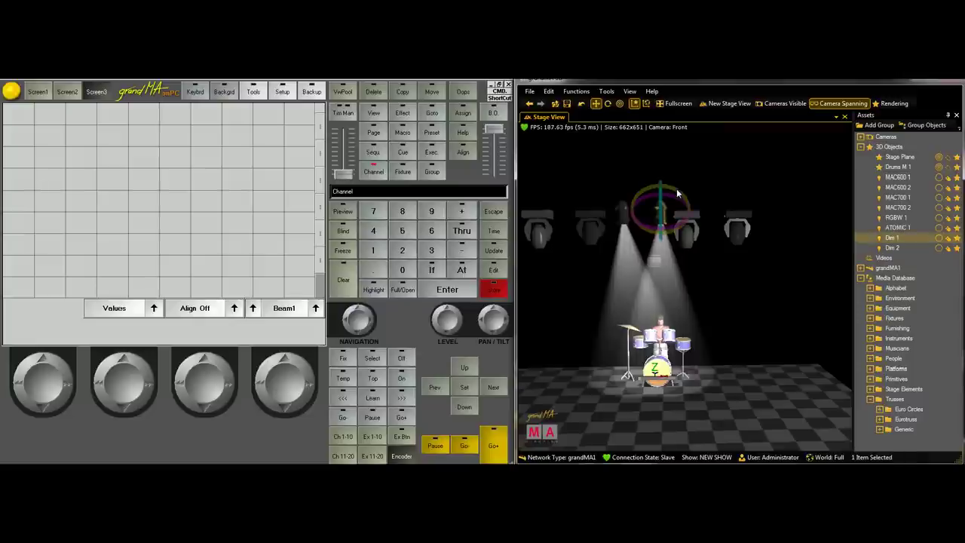
pyautogui.moveTo(676, 194); pyautogui.dragTo(573, 200)
pyautogui.click(624, 182)
pyautogui.click(626, 212)
pyautogui.click(639, 194)
# Raise Dim 1 and Dim 2 higher above the stage
pyautogui.moveTo(629, 324); pyautogui.dragTo(776, 338)
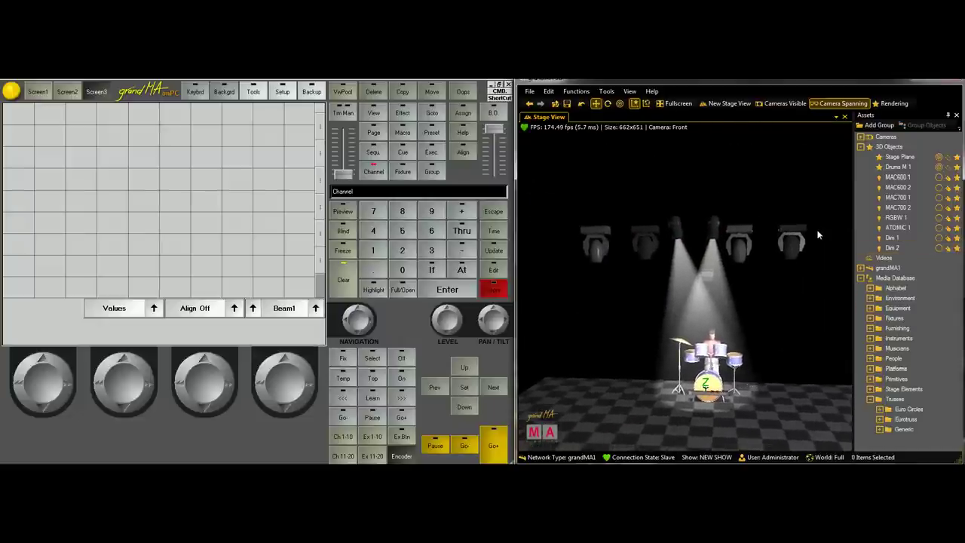
pyautogui.moveTo(816, 229); pyautogui.dragTo(689, 187)
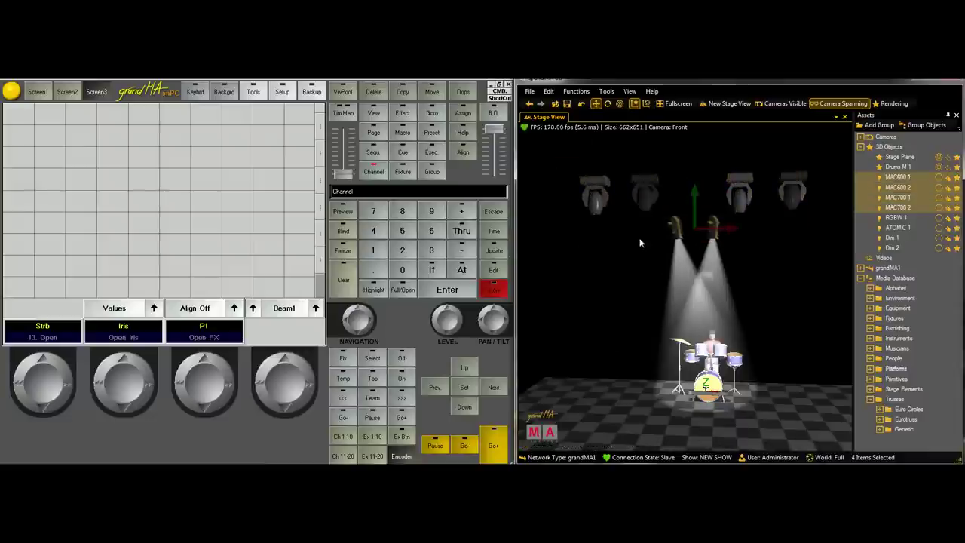
pyautogui.moveTo(639, 243); pyautogui.dragTo(692, 143)
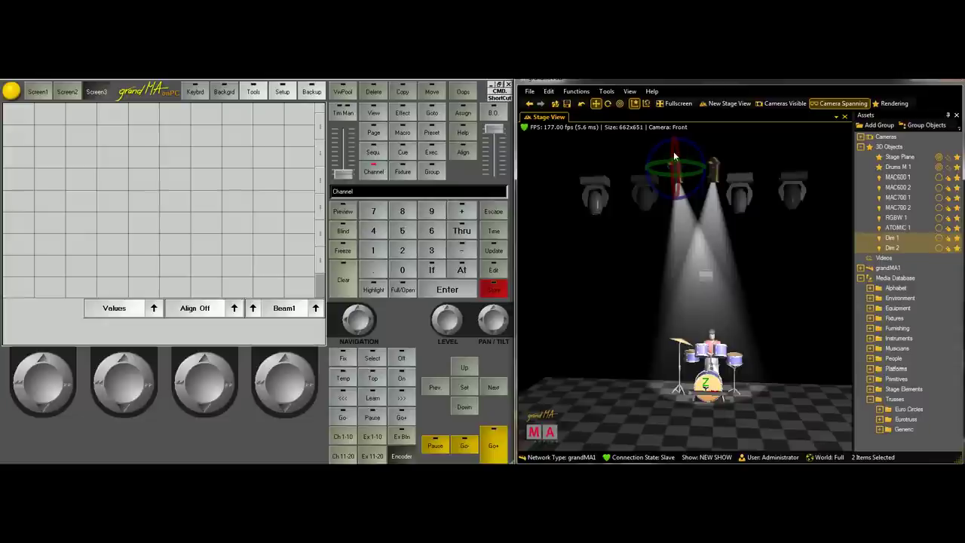
pyautogui.click(782, 300)
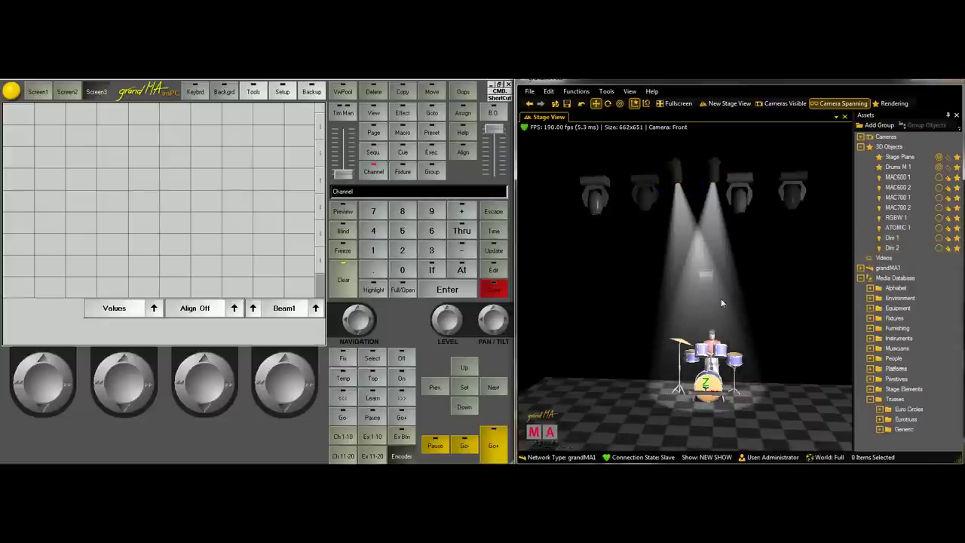
# Orbit to a side view of the stage and select MAC600 1
pyautogui.moveTo(770, 379); pyautogui.dragTo(538, 208)
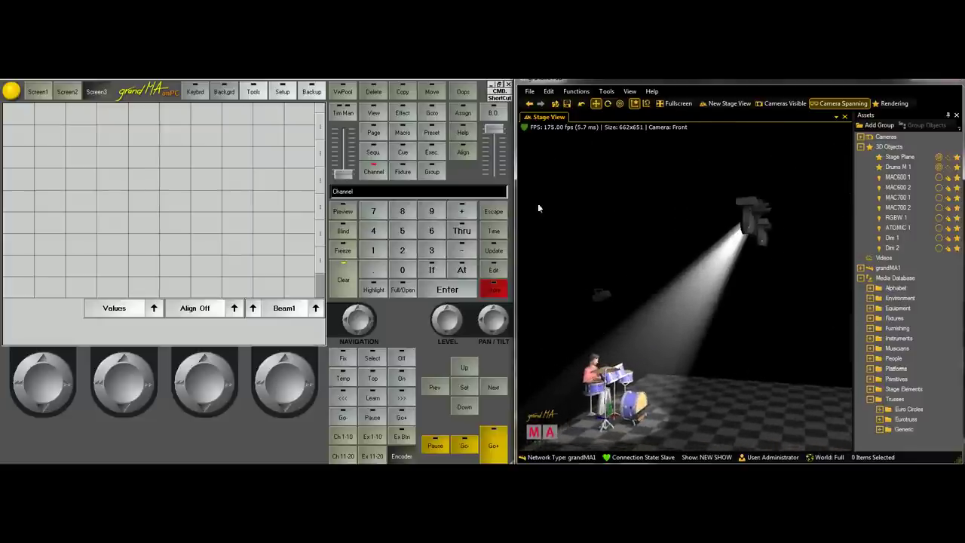
pyautogui.click(607, 91)
pyautogui.click(787, 263)
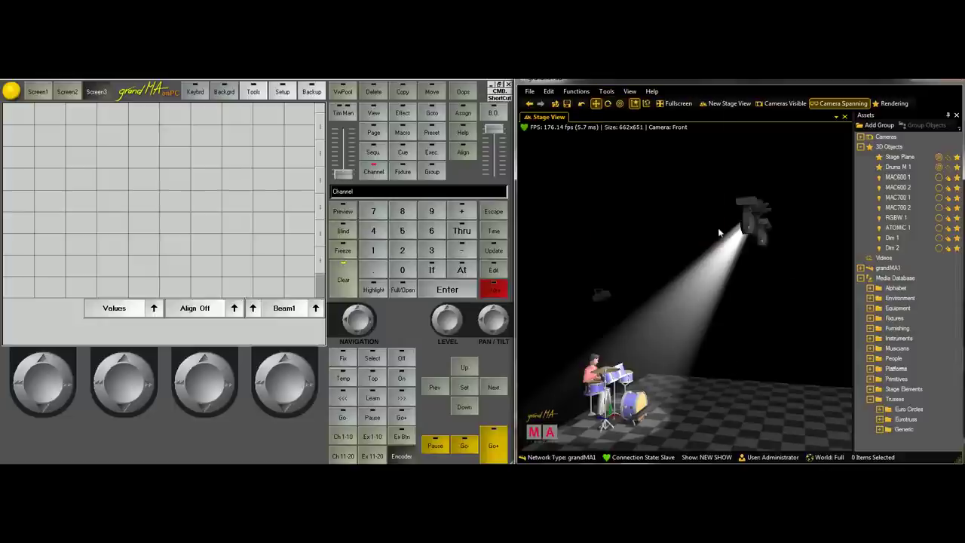
pyautogui.click(745, 217)
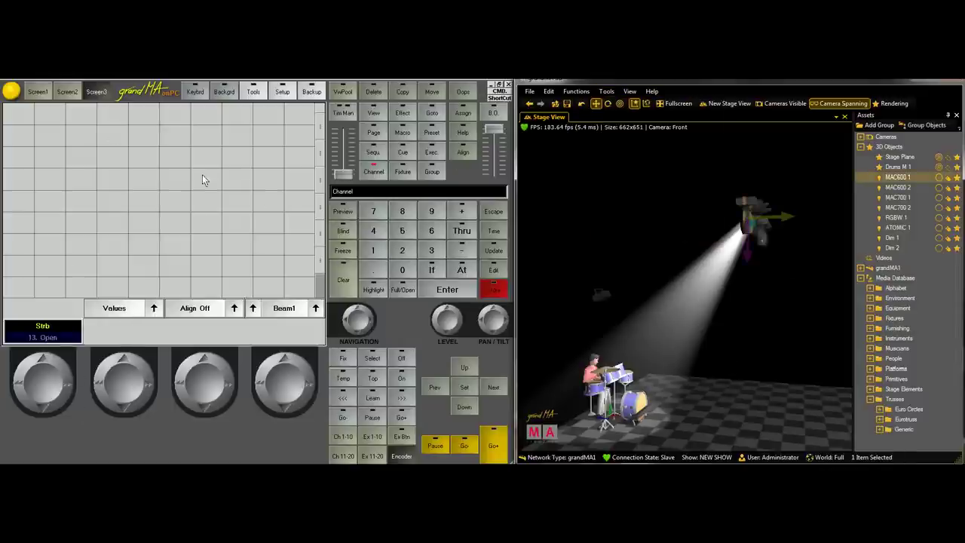
# Bring up Create A Window on the console and clear the MAC600 1 selection
pyautogui.click(6, 126)
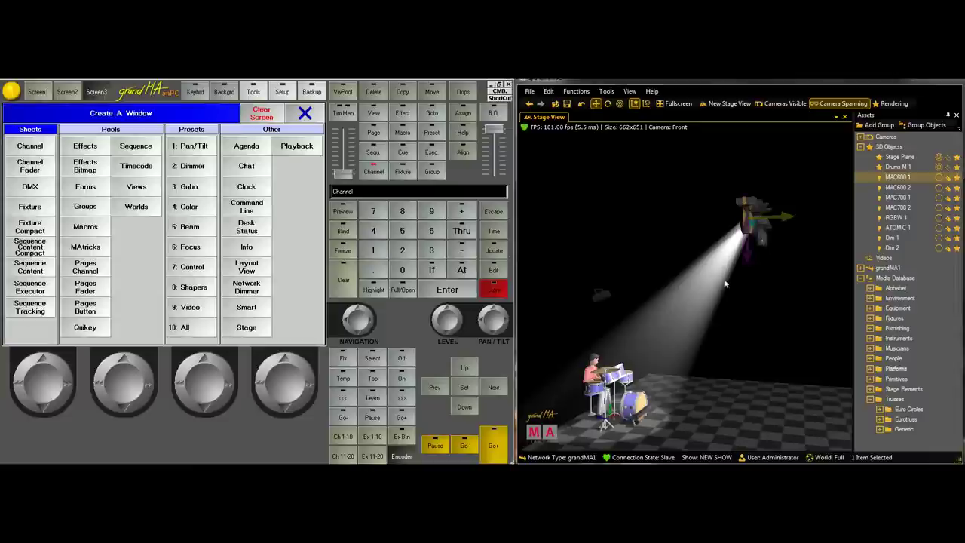
pyautogui.click(768, 238)
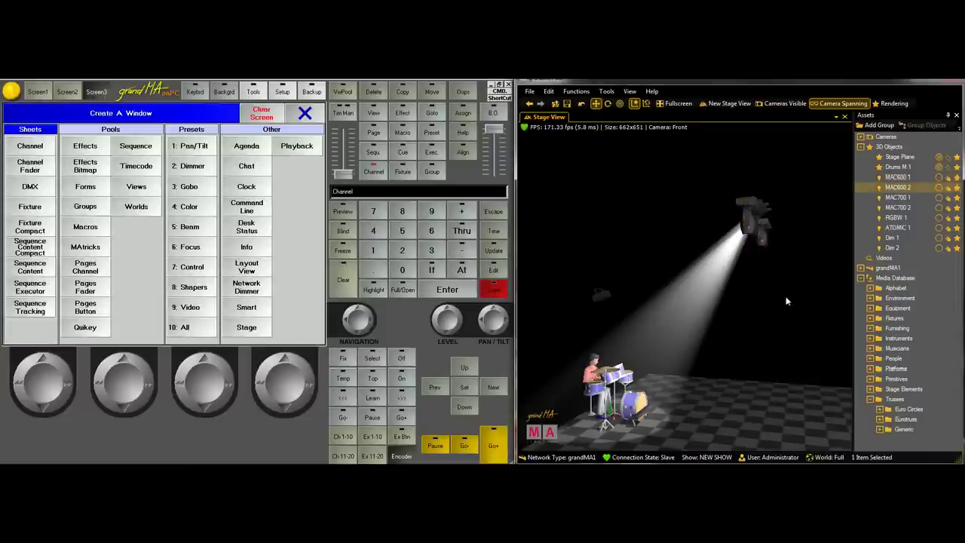
pyautogui.click(606, 91)
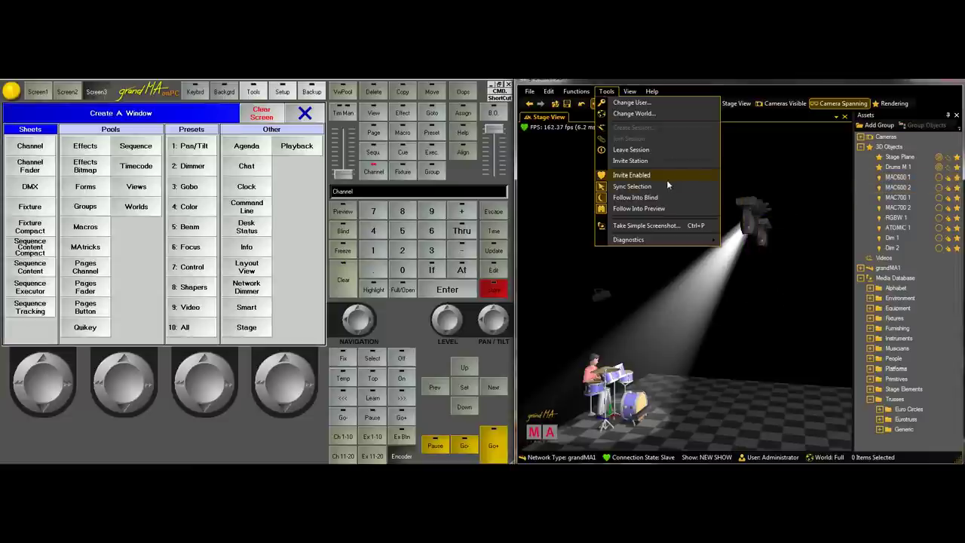
pyautogui.click(737, 342)
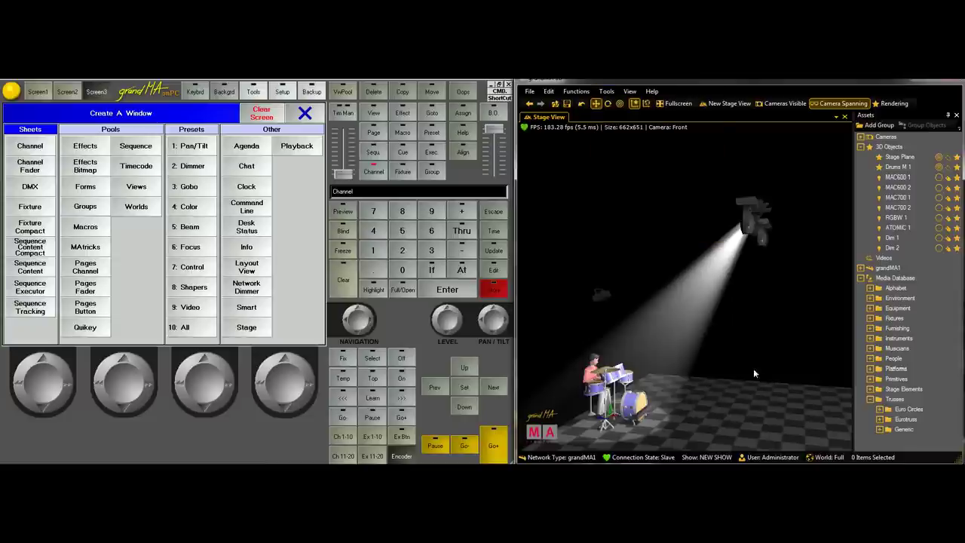